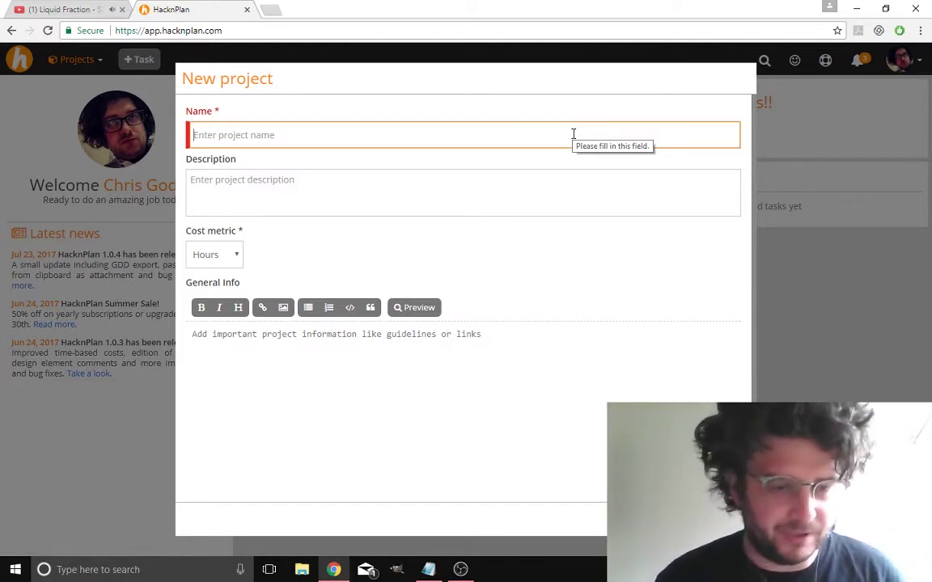
type("De")
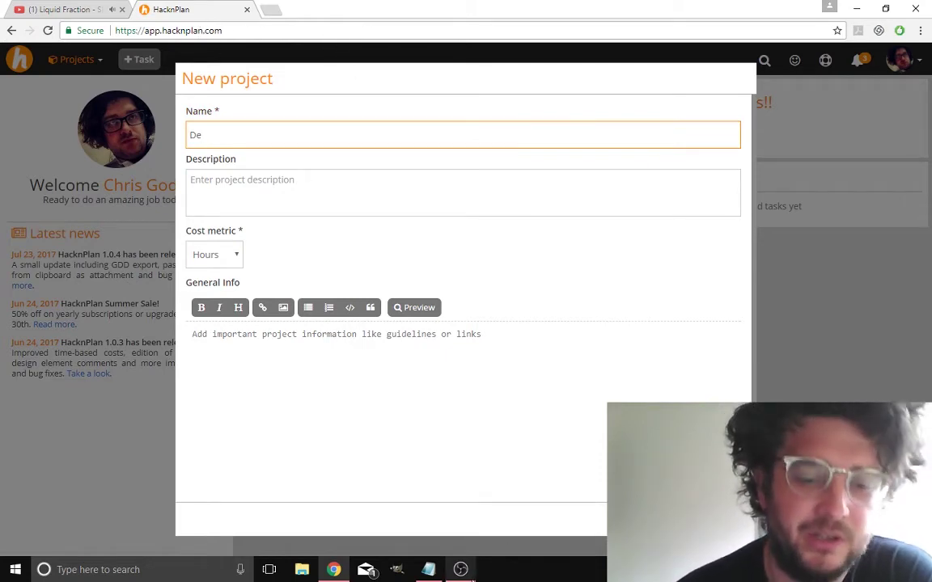
left_click(859, 8)
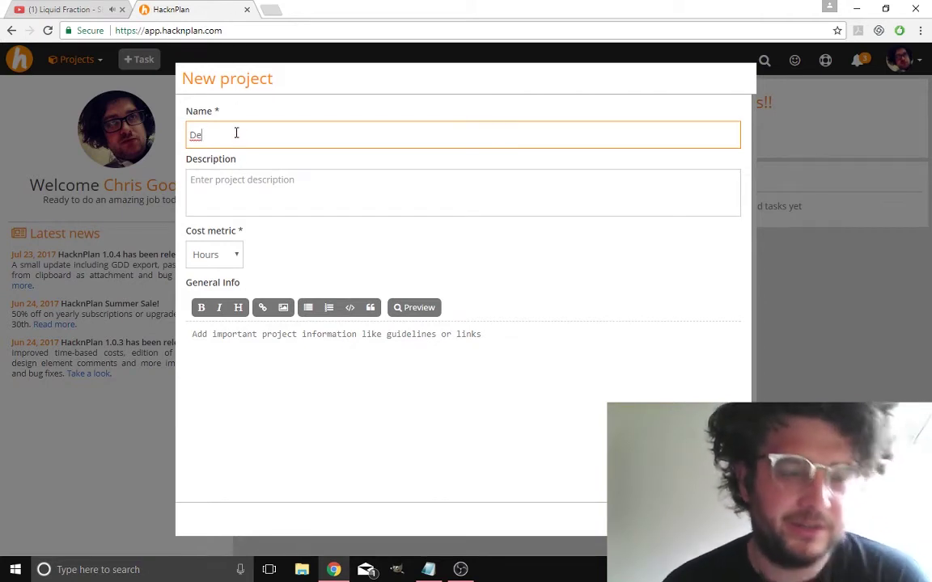
left_click(98, 426)
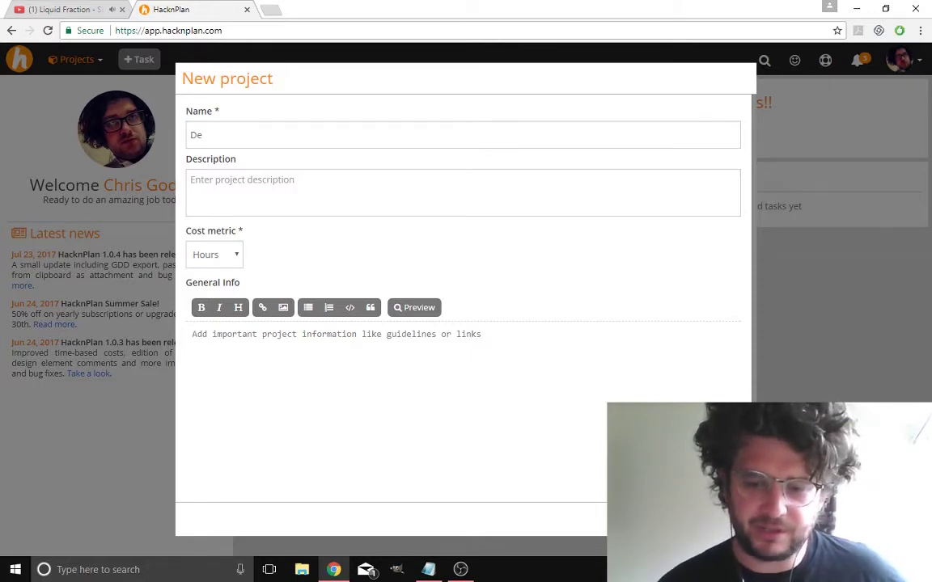
key("Escape")
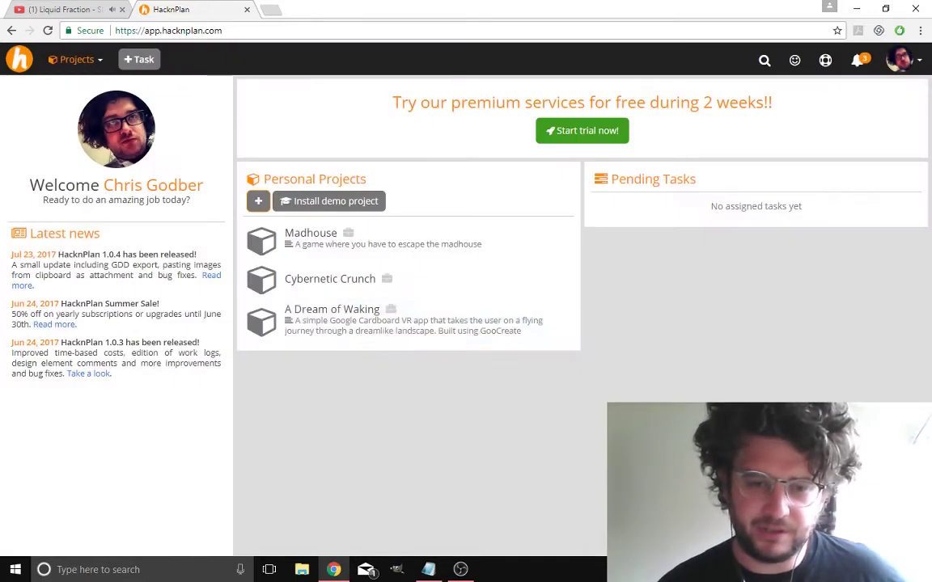
Start a new personal project and name it "Demon Hunter"
left_click(255, 206)
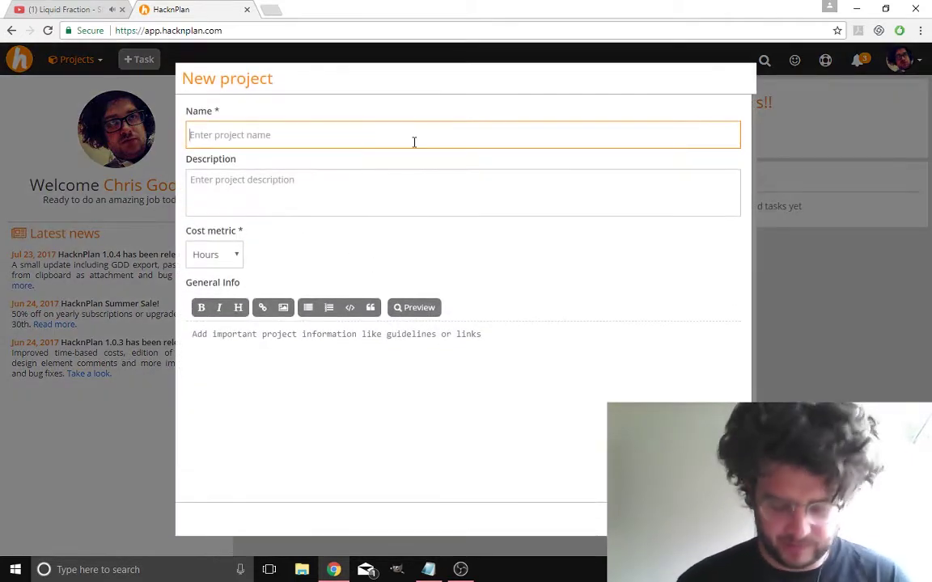
type("Demon Hu")
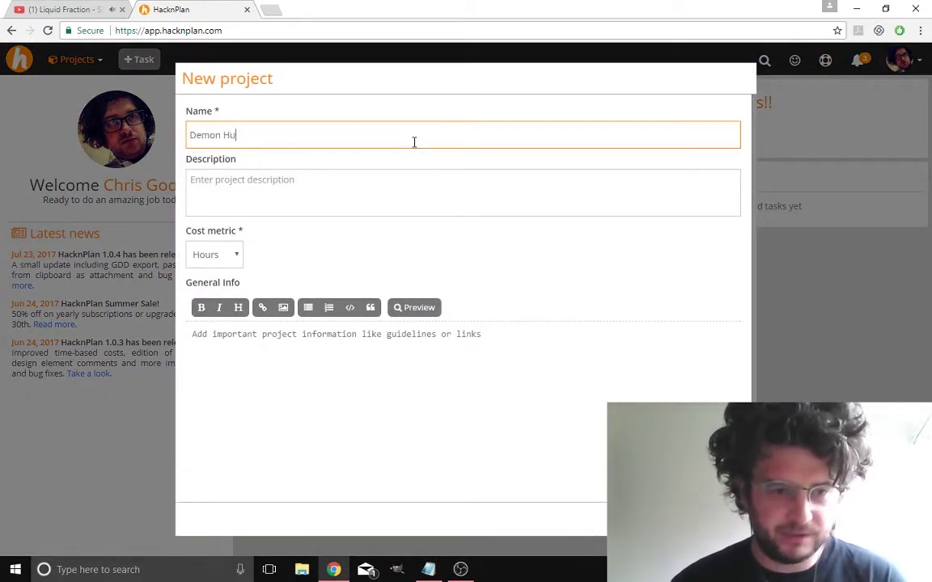
type("nter")
key("Tab")
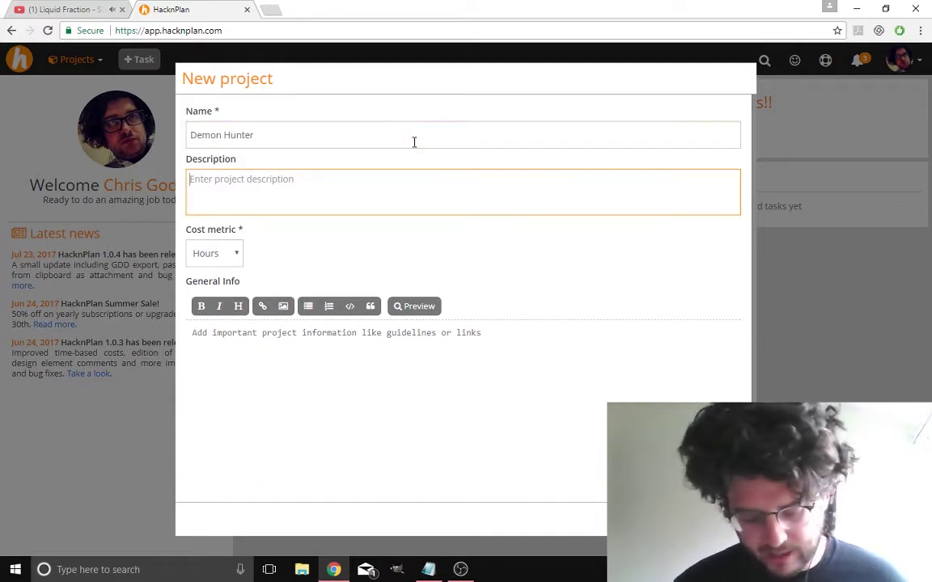
Enter the project description "Open world RPG / FPS set in a wasteland in the near future."
type("G")
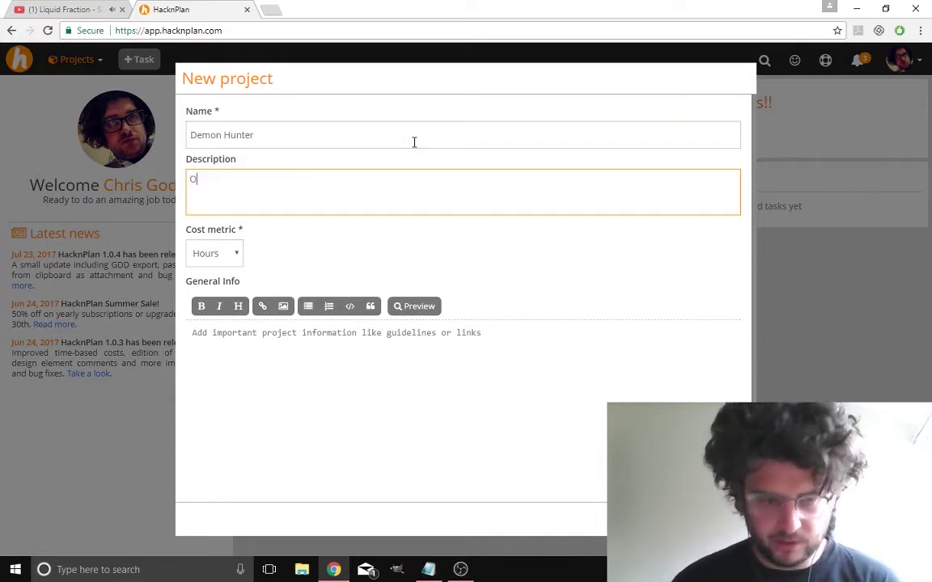
key("BackSpace")
type("Open world RP")
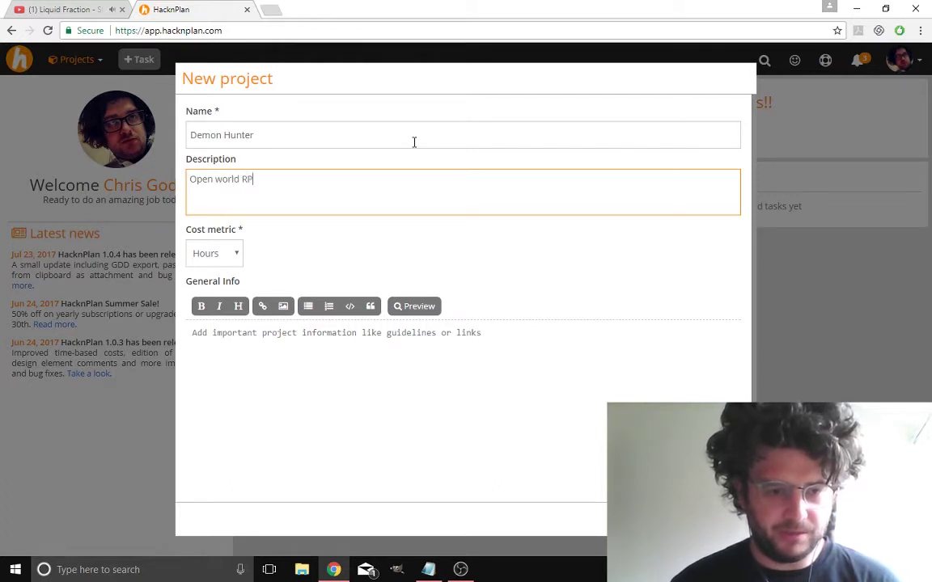
type("G / ")
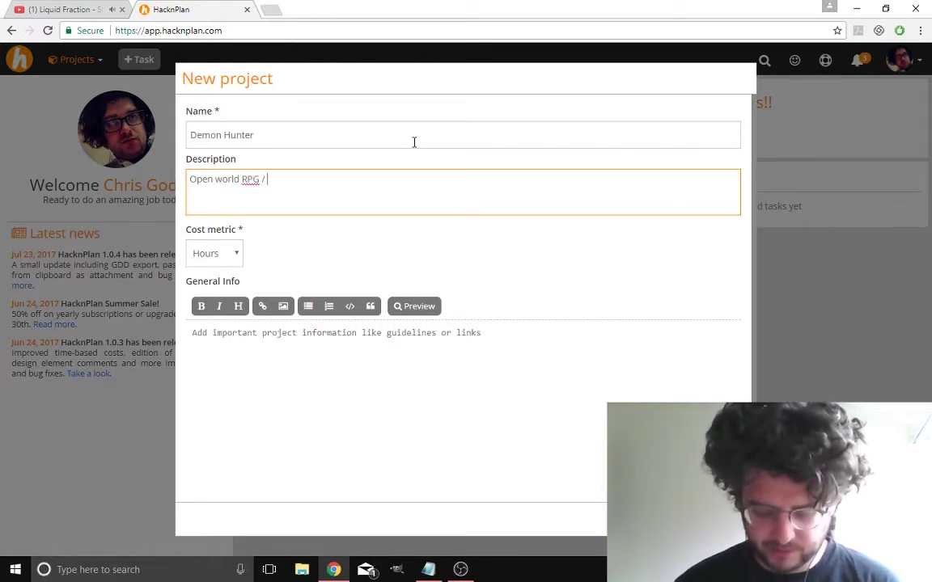
type("FPS")
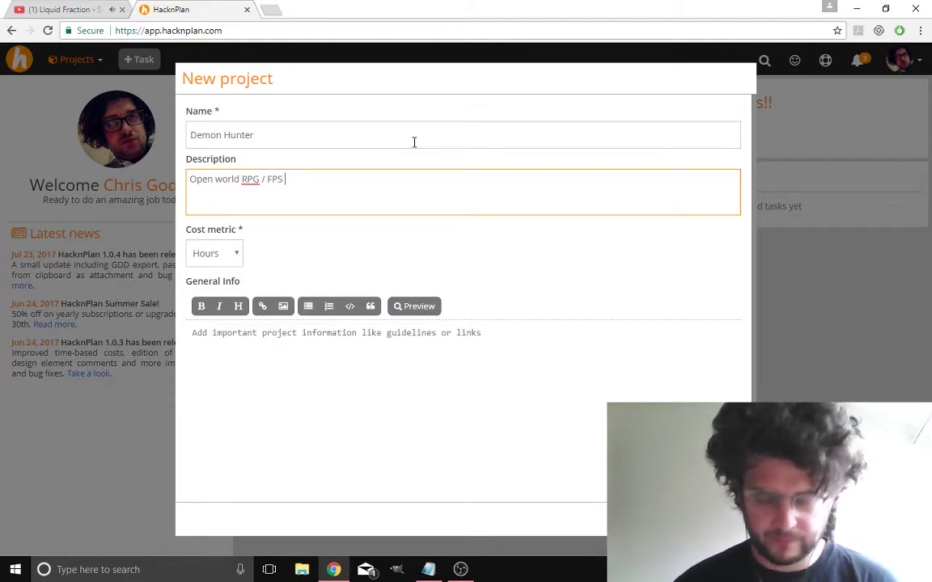
type(" set ")
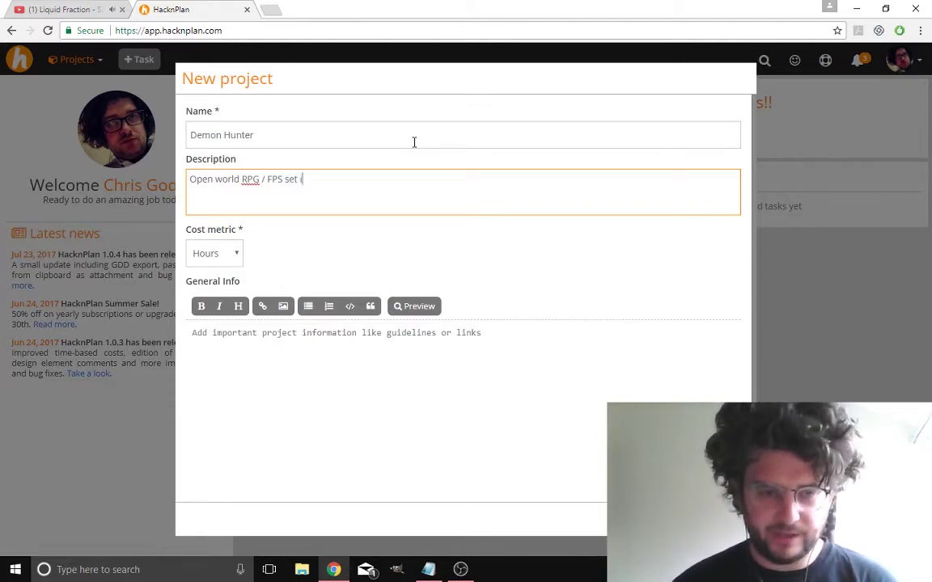
type("in a post-apyloto")
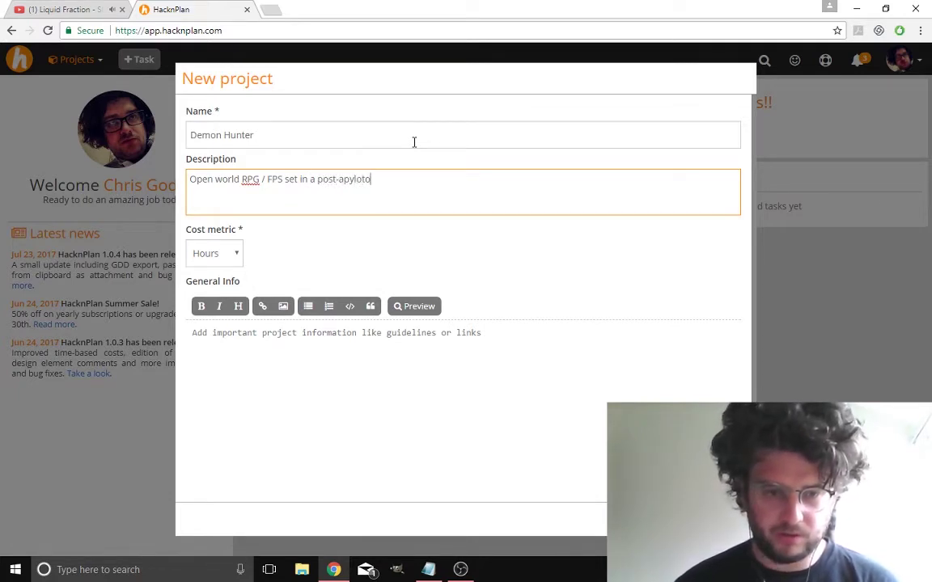
key("BackSpace")
key("BackSpace")
key("BackSpace")
key("BackSpace")
key("BackSpace")
key("BackSpace")
key("BackSpace")
key("BackSpace")
key("BackSpace")
key("BackSpace")
type("wastelland")
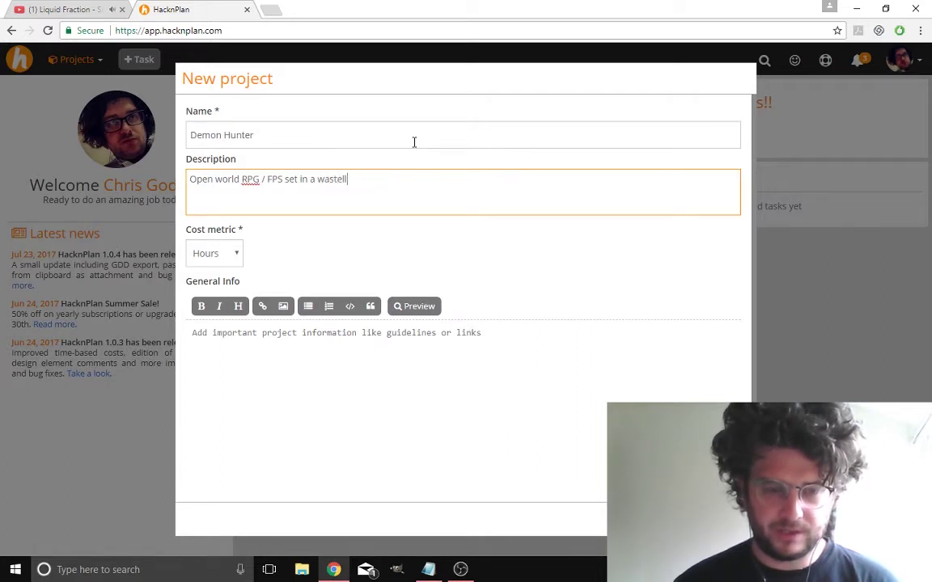
key("BackSpace")
key("BackSpace")
type("d in ")
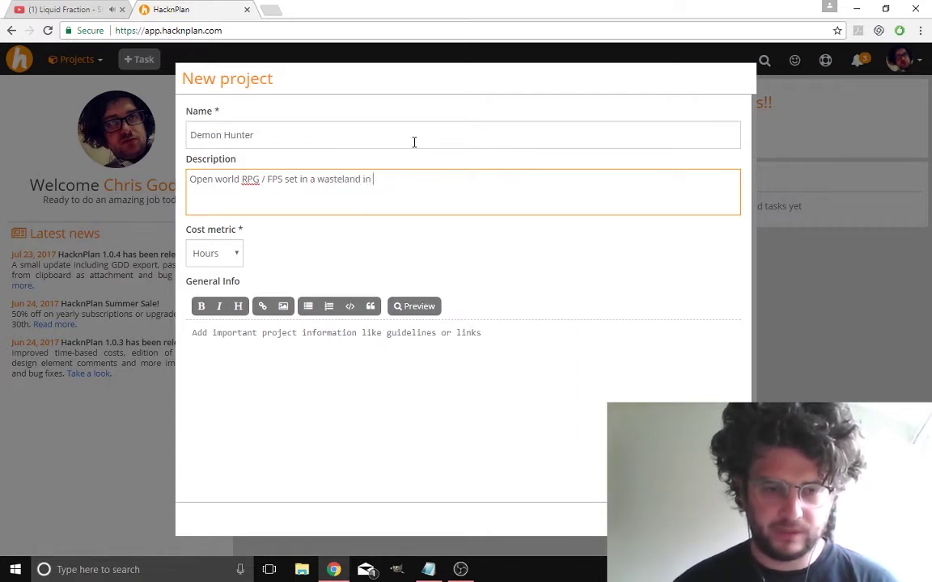
type("the near future.")
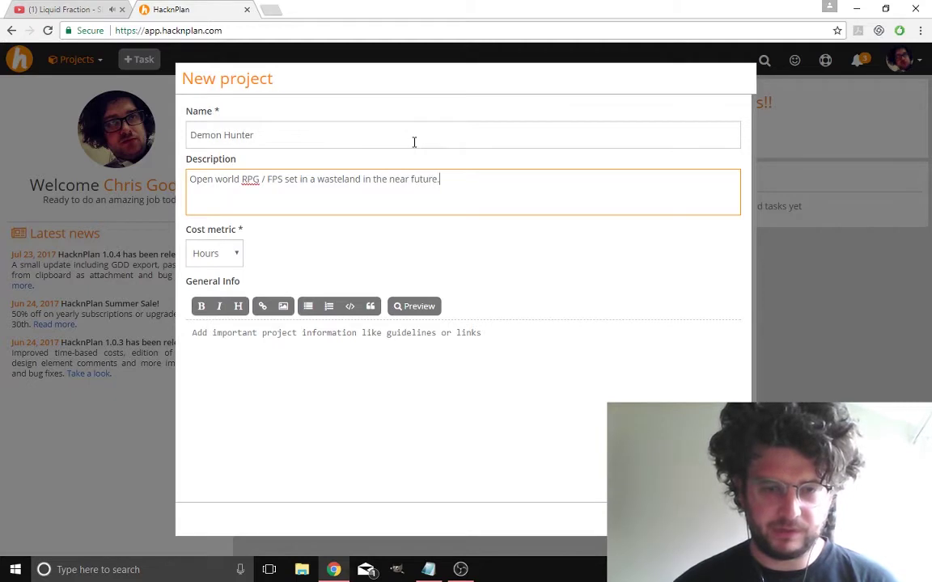
Set the project's cost metric to Days with 4 hours per day
left_click(220, 259)
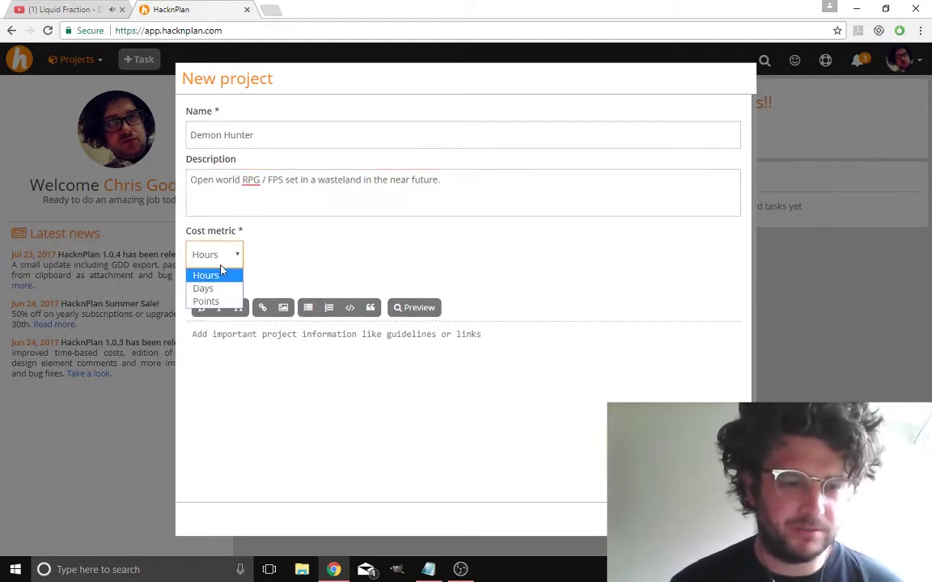
left_click(217, 289)
left_click(297, 255)
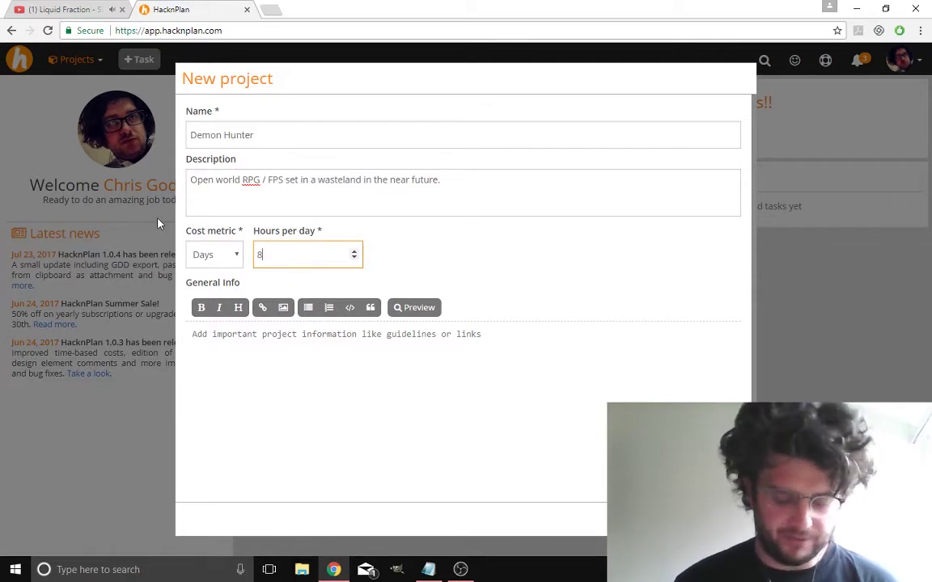
key("BackSpace")
type("4")
left_click(275, 360)
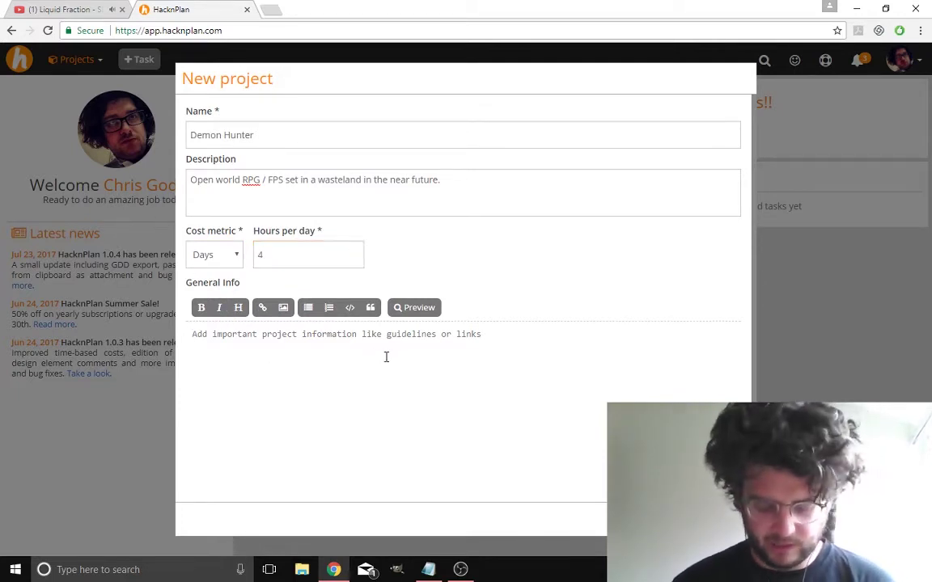
type("Dn:")
key("BackSpace")
key("BackSpace")
key("BackSpace")
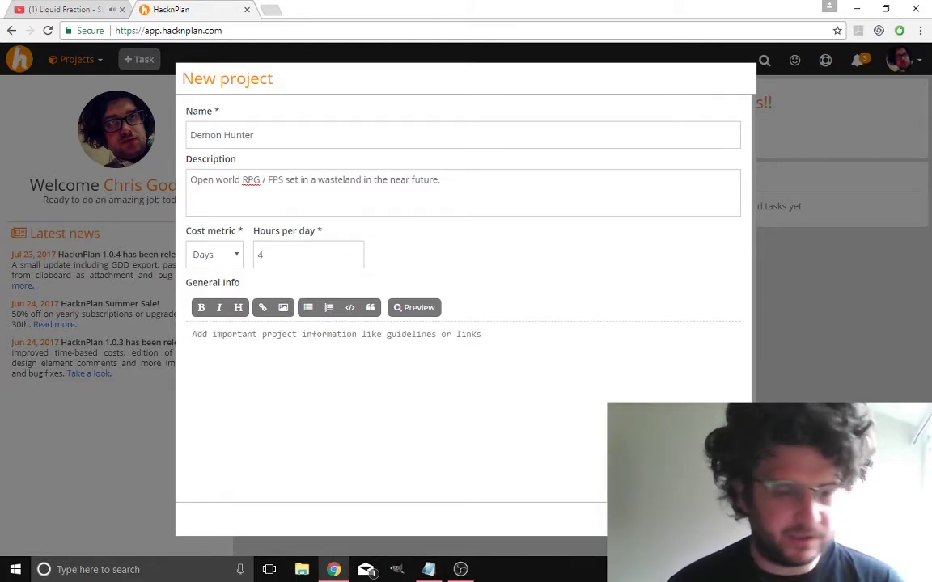
Create the Demon Hunter project with the entered details
left_click(704, 519)
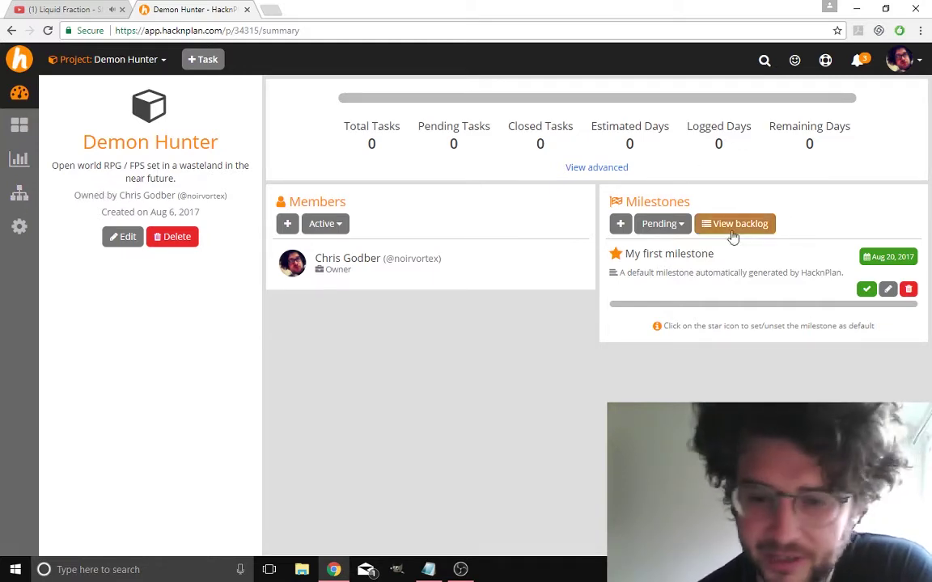
Start a new milestone in the project and name it "Final Design or world / Map"
left_click(623, 231)
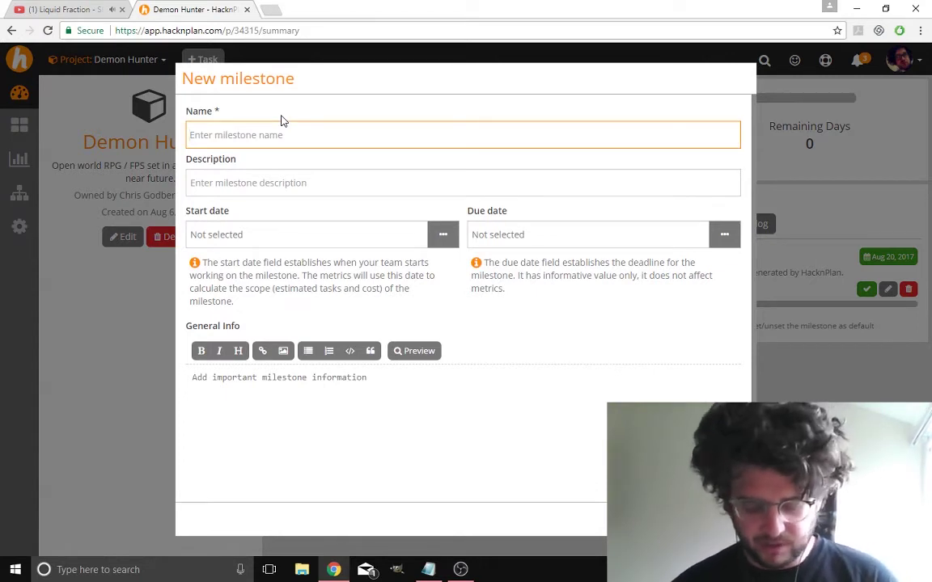
type("Fina")
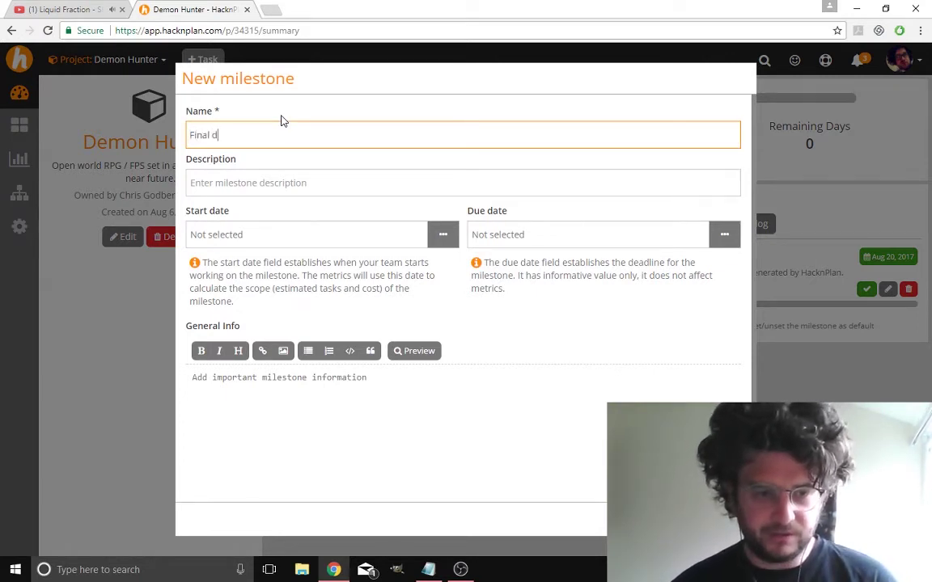
type("l d")
key("BackSpace")
type("Design or wor")
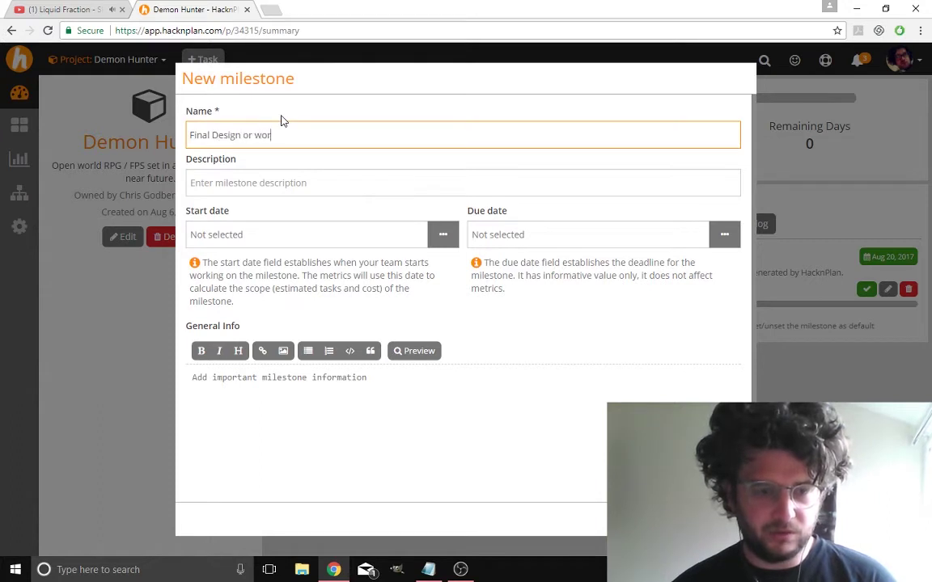
type("ld / Map")
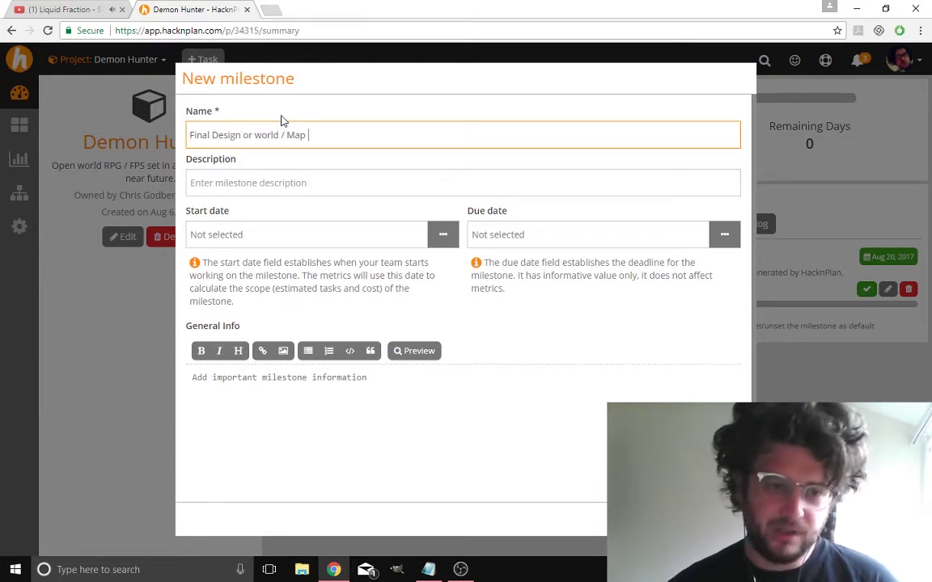
Enter the milestone description "FInish off the design of the map in full"
left_click(309, 179)
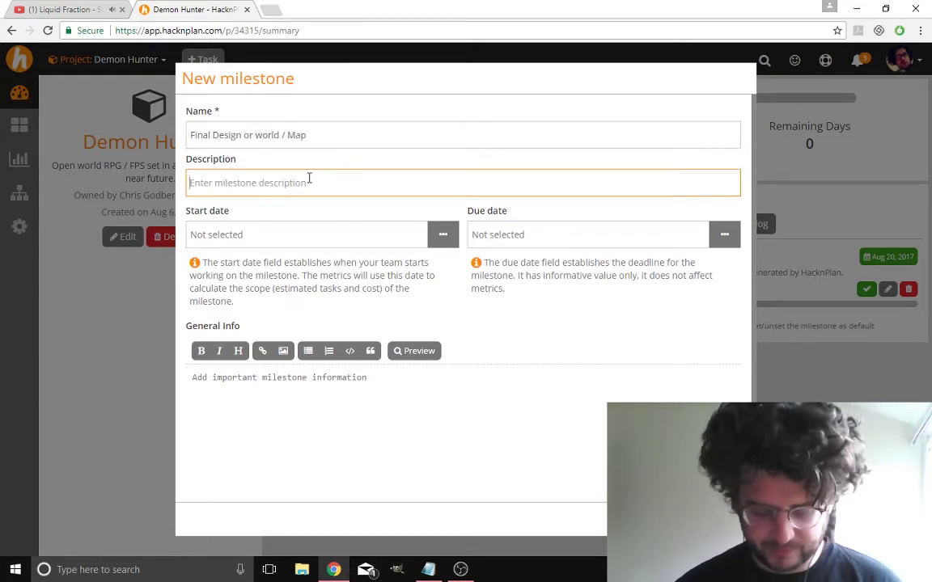
type("Finish of")
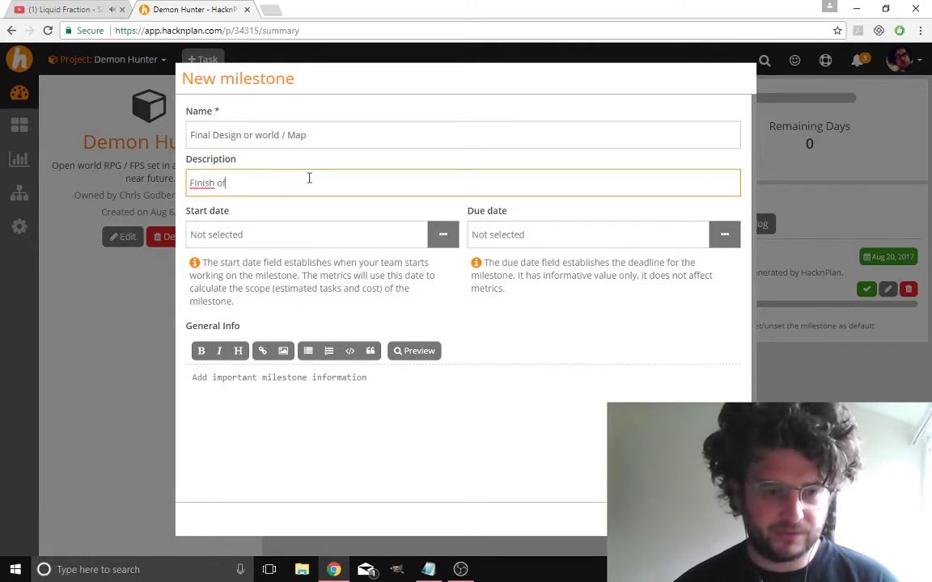
type("f the design of th")
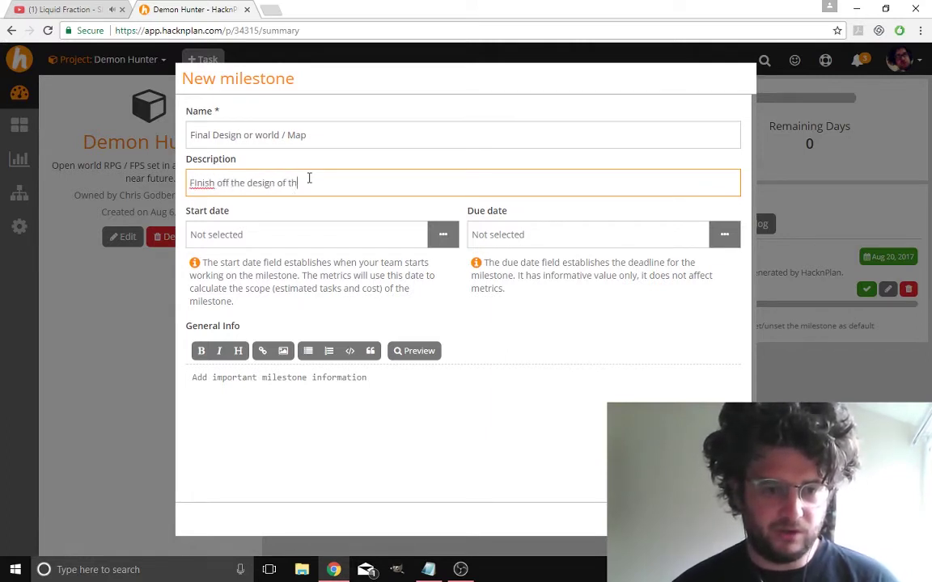
type("e map in ful")
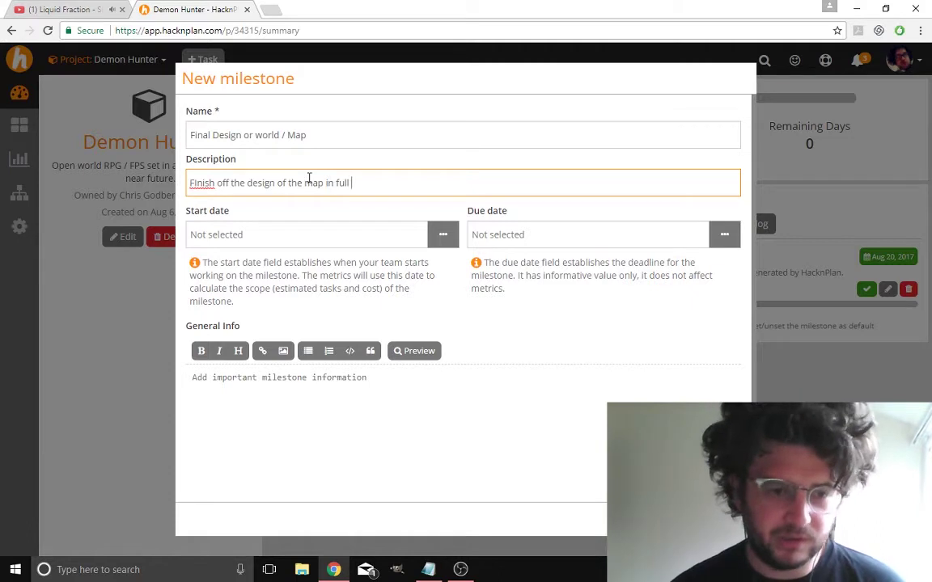
type("l")
Set the milestone's start date to August 6, 2017 at 12:00 AM
left_click(380, 243)
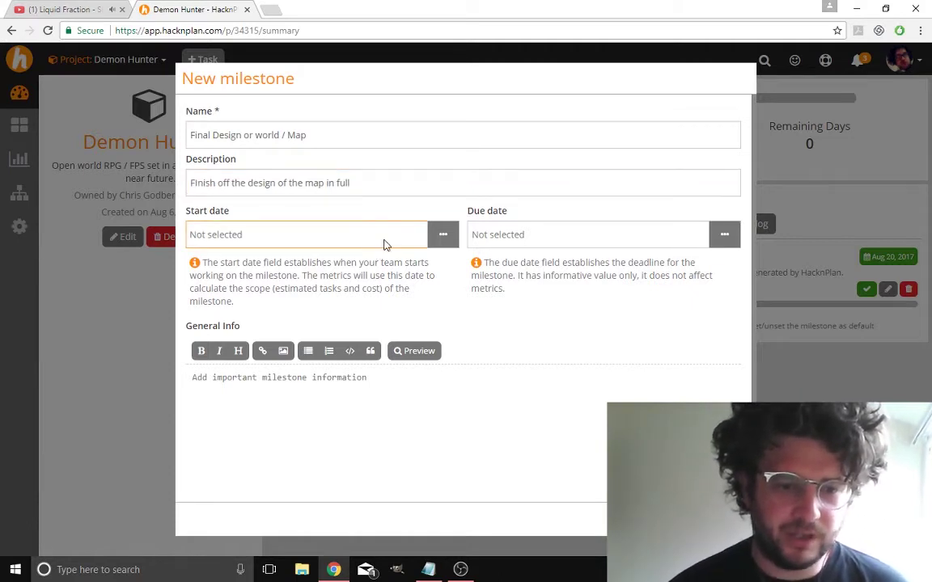
left_click(447, 236)
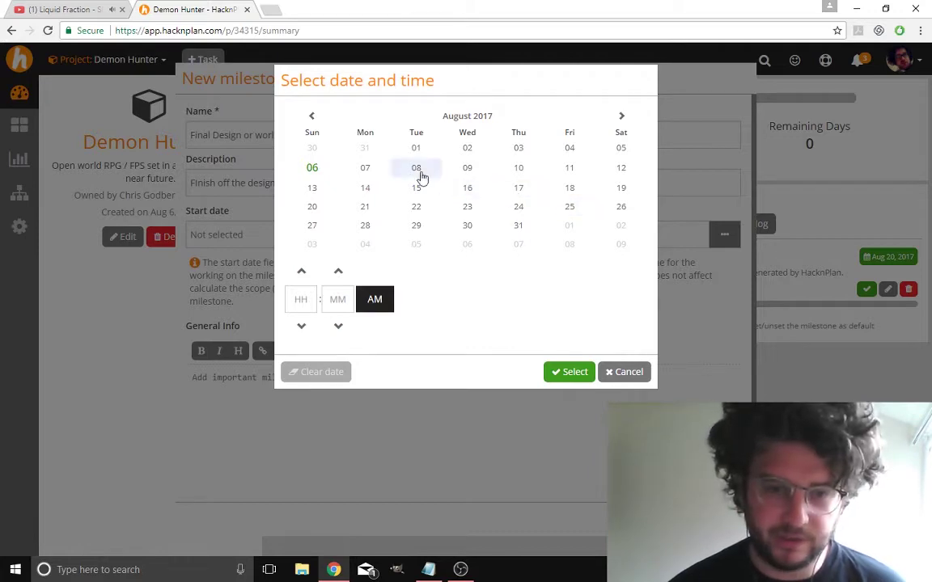
left_click(577, 376)
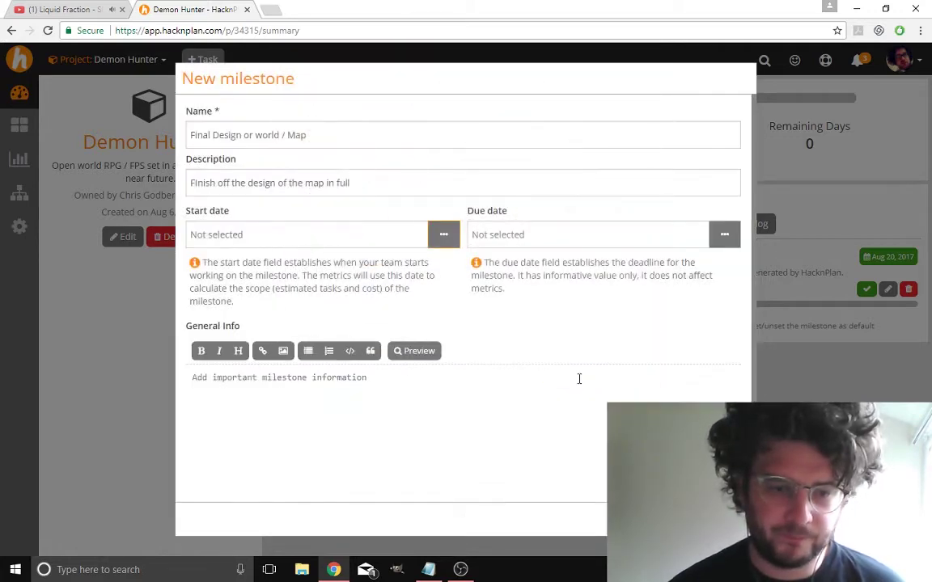
left_click(444, 235)
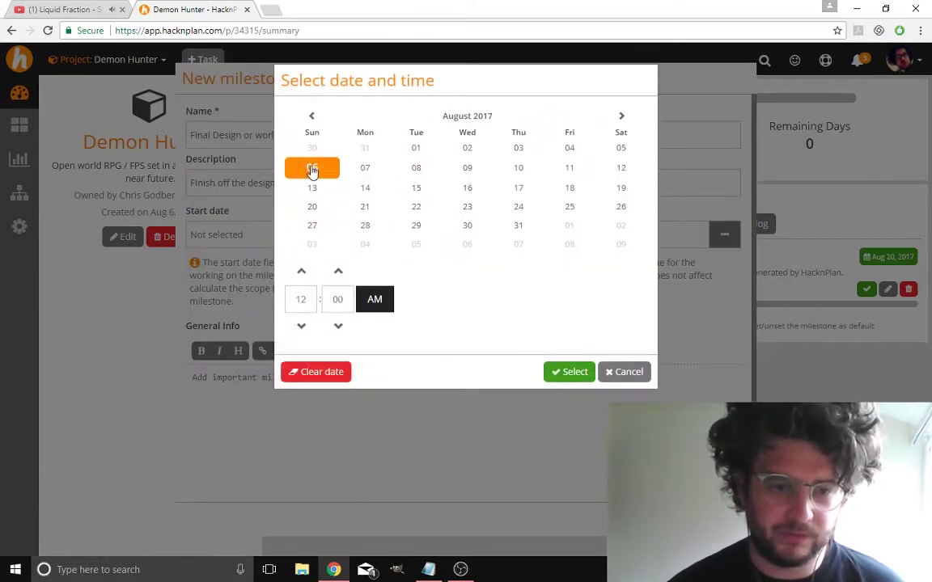
left_click(312, 168)
left_click(578, 373)
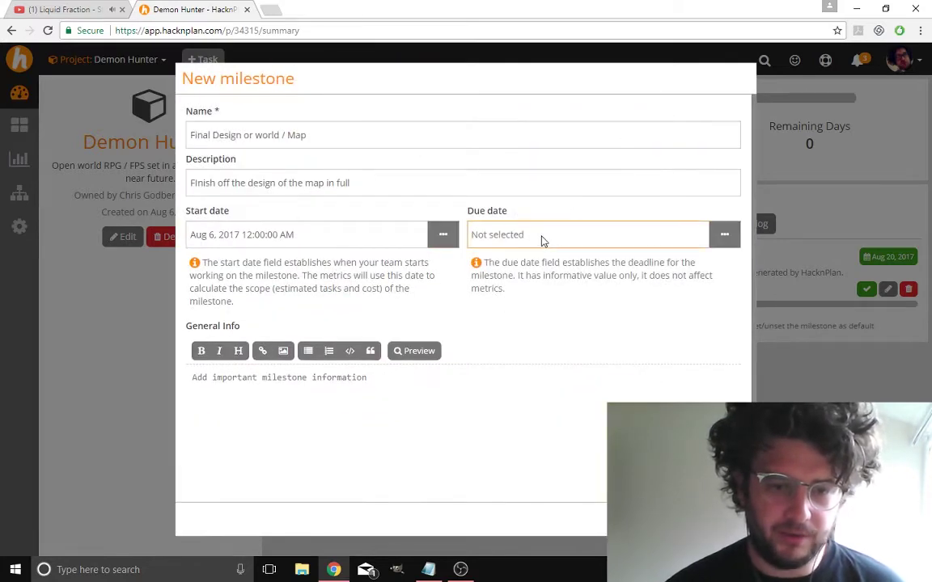
Set the milestone's due date to August 20, 2017 at 12:00 AM
left_click(728, 237)
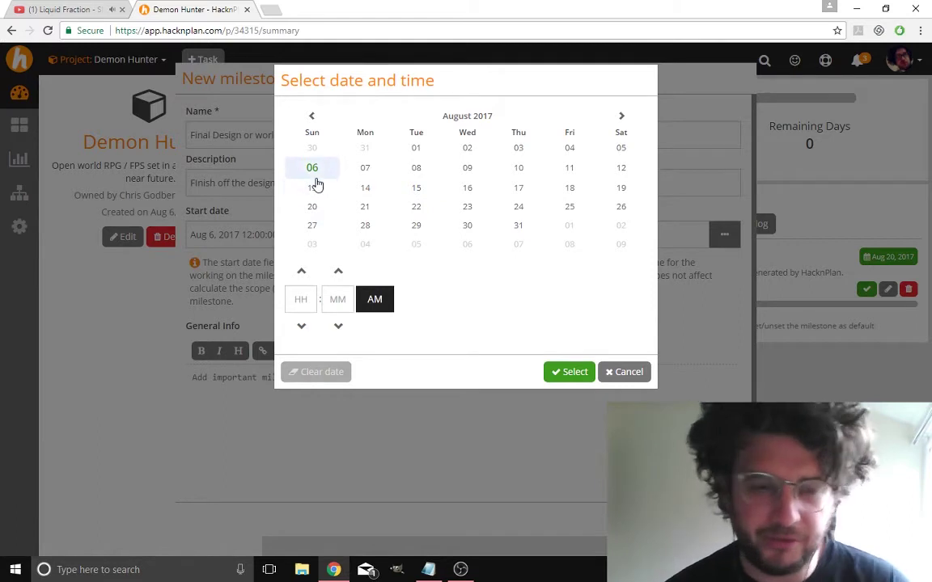
left_click(313, 207)
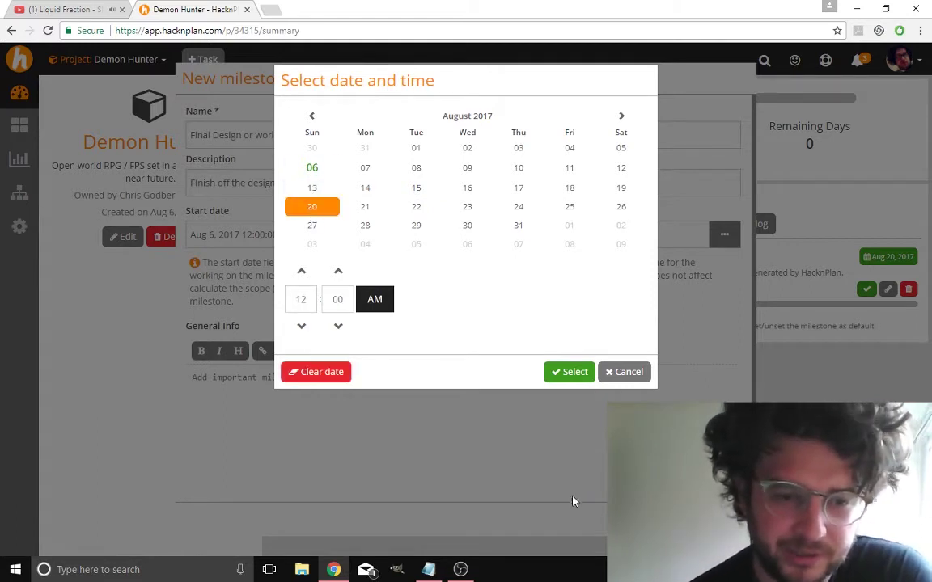
left_click(558, 374)
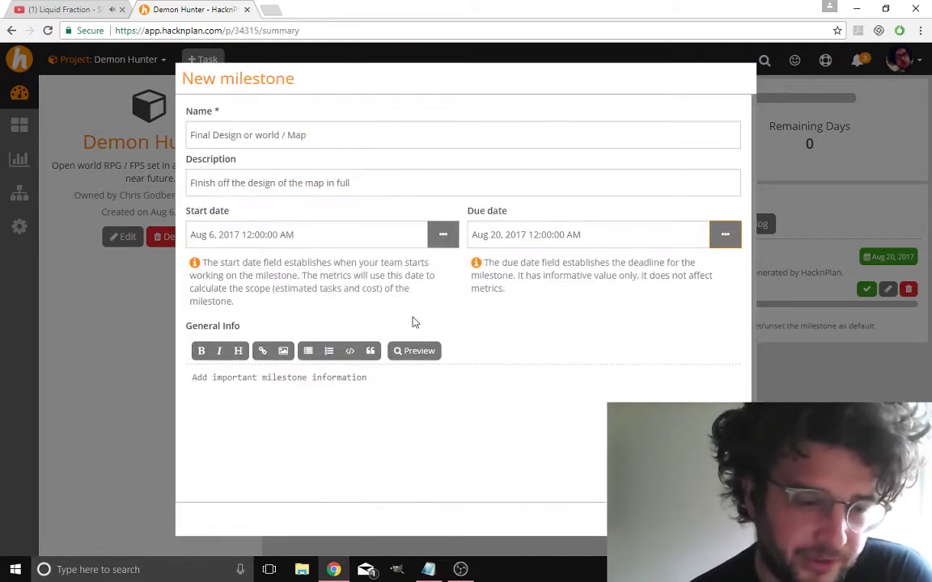
Enter "Finish off design of the map for the game" as the milestone's general info and create the milestone
left_click(275, 421)
type("Finish of")
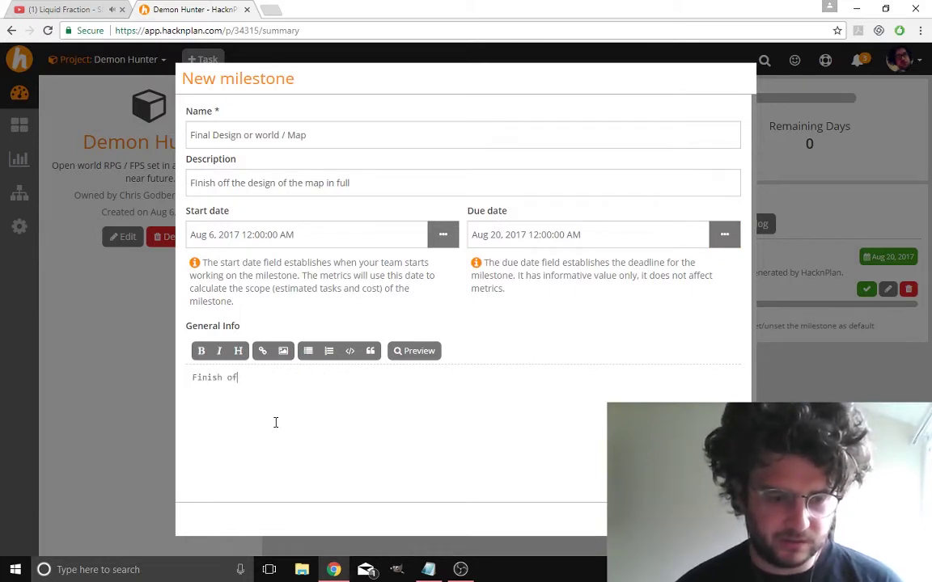
type("f desing of")
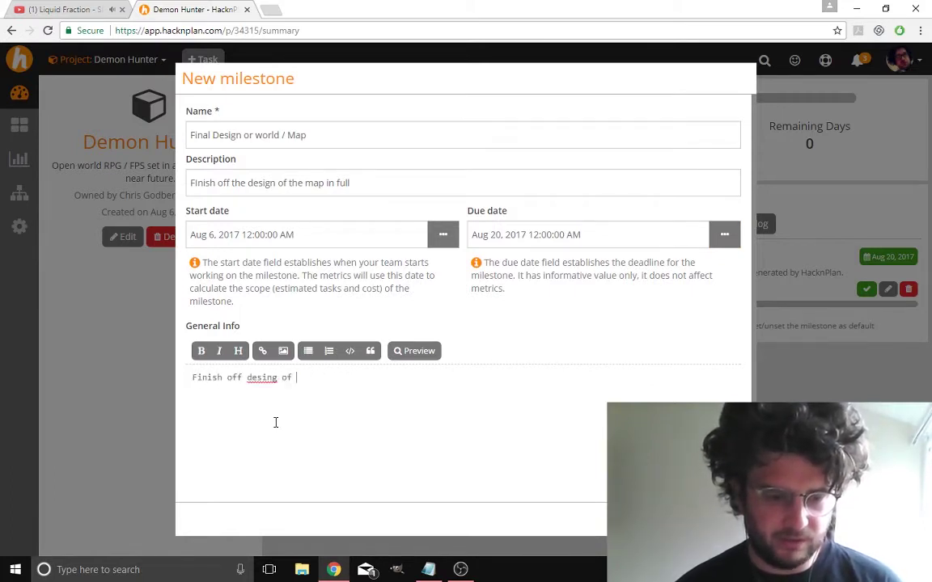
key("BackSpace")
key("BackSpace")
key("BackSpace")
key("BackSpace")
key("BackSpace")
key("BackSpace")
type("gn")
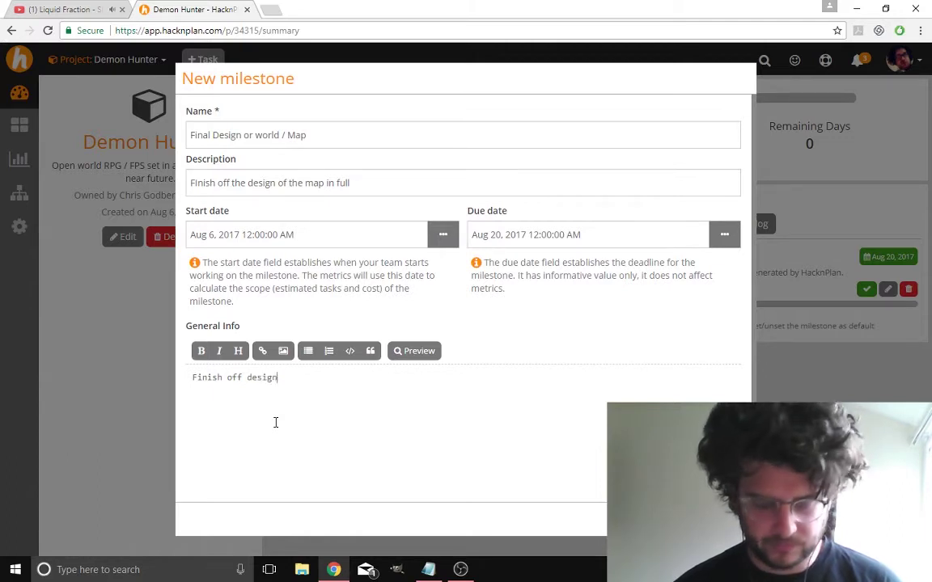
type(" of the ma")
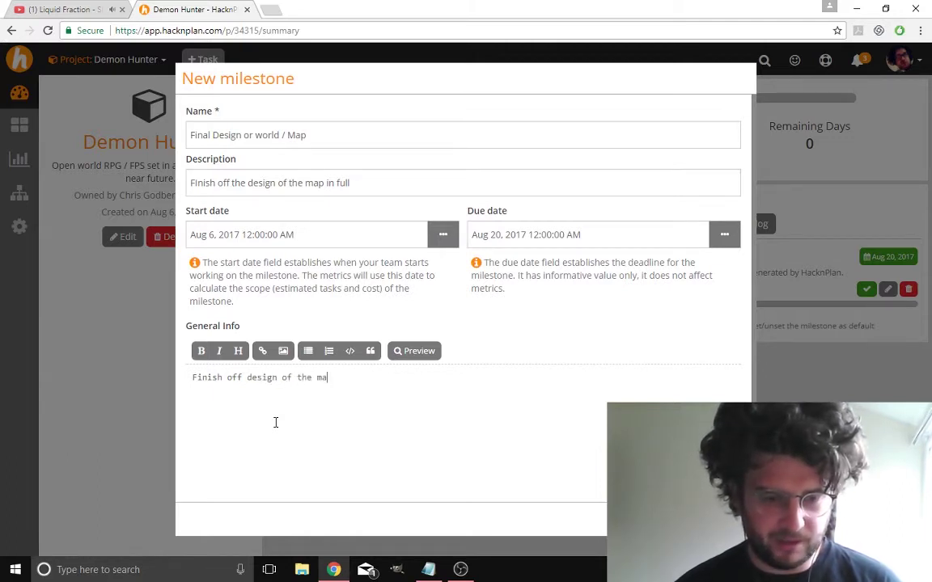
type("p for the game")
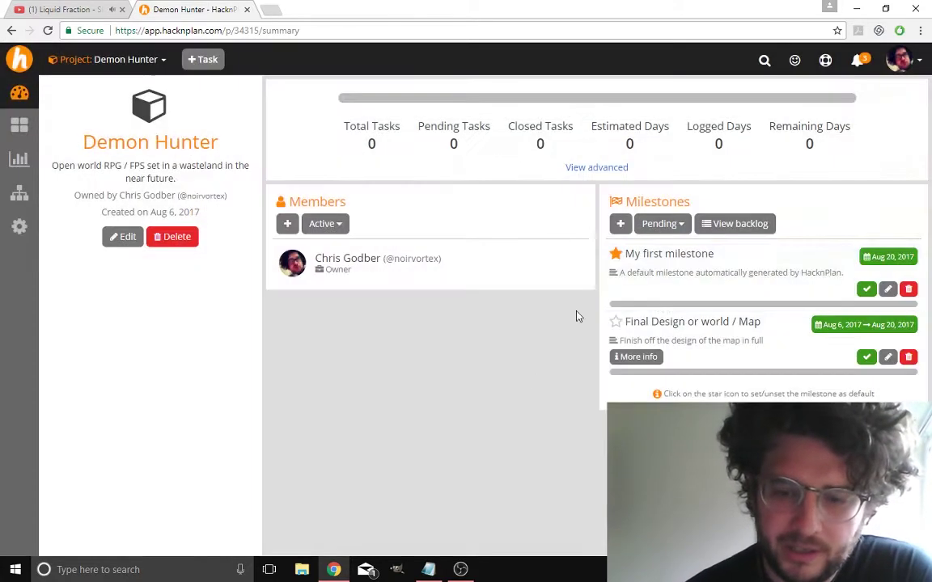
Delete the default milestone "My first milestone", confirming with the word DELETE
left_click(908, 290)
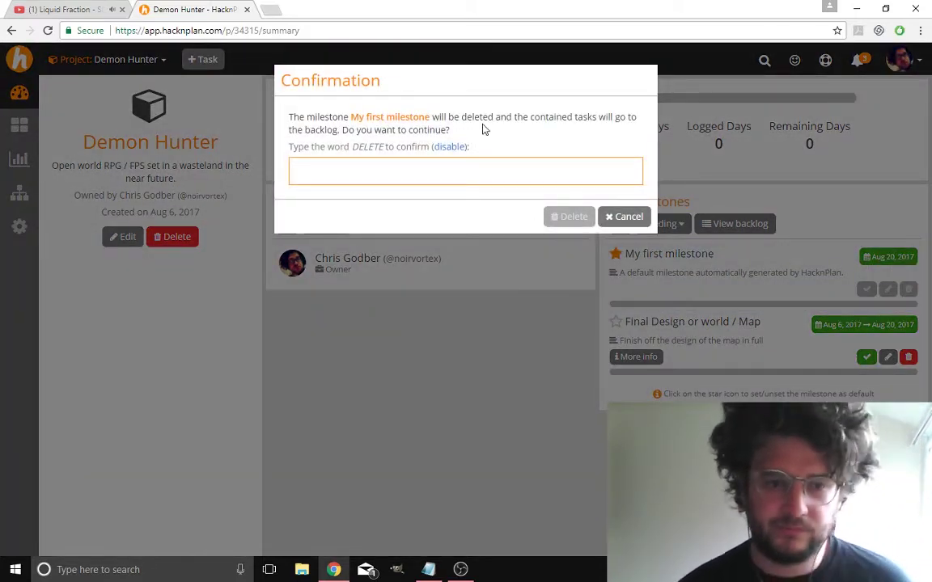
type("DELETE")
key("Return")
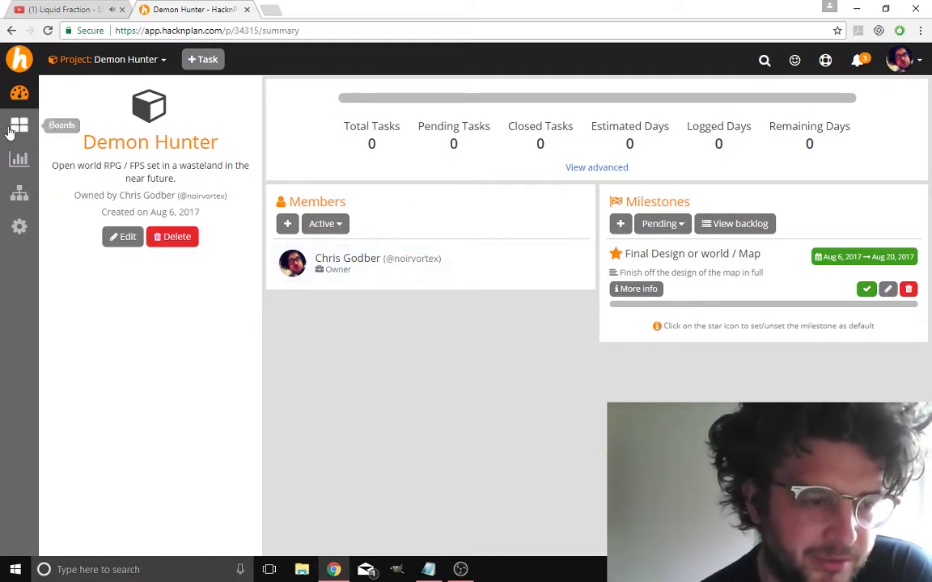
Open the project's task boards, view the Programming category, and return to all tasks
left_click(18, 126)
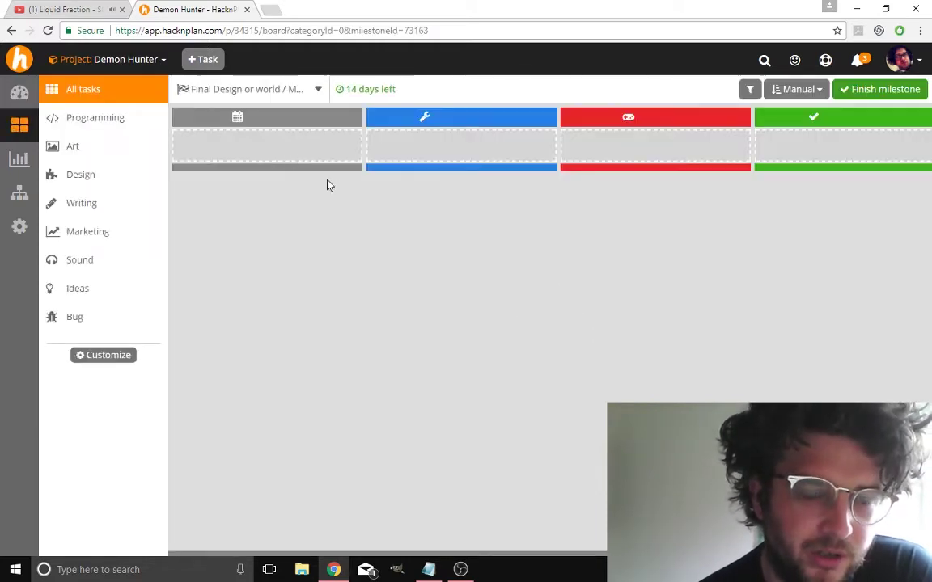
left_click(110, 118)
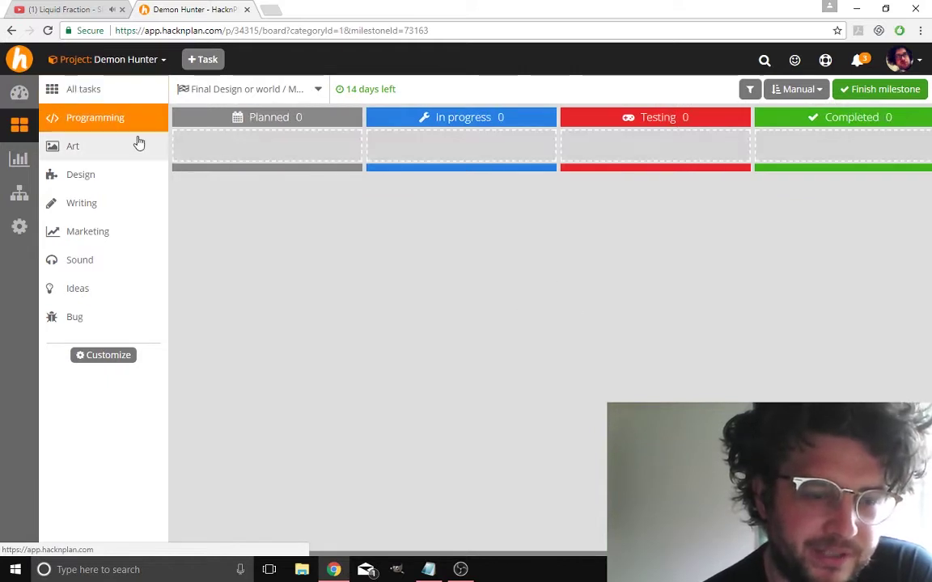
left_click(85, 89)
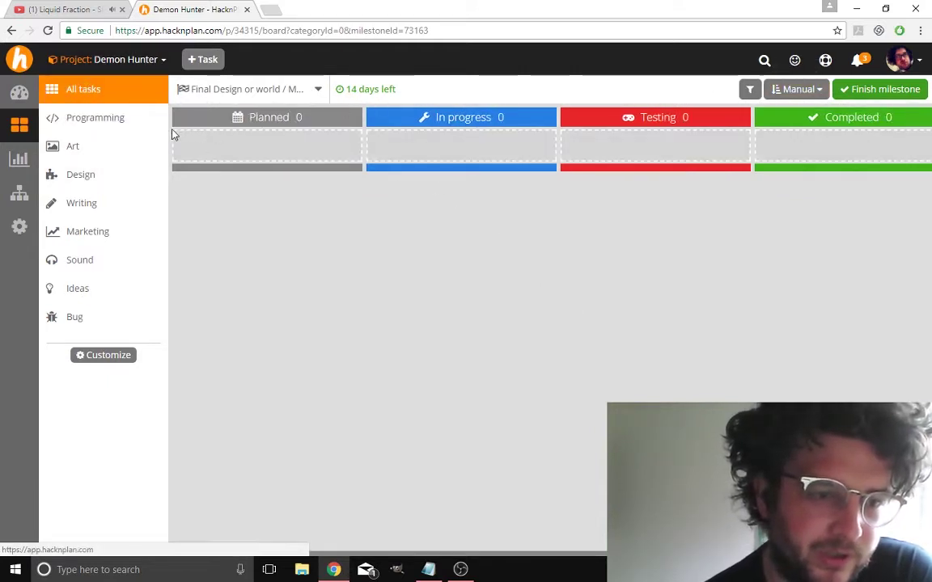
Start a new task and title it "Develop Story elements - backstory / narrative etc"
left_click(202, 59)
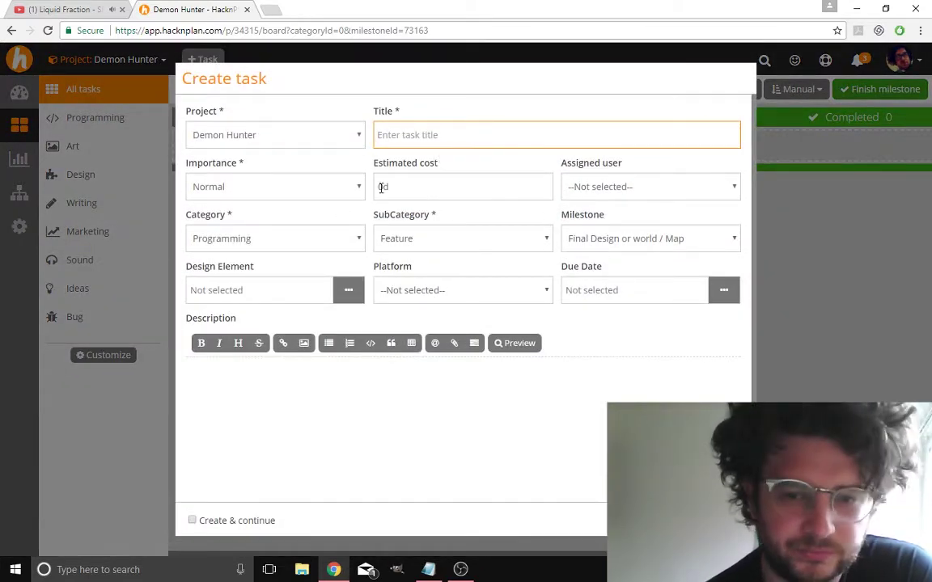
left_click(821, 162)
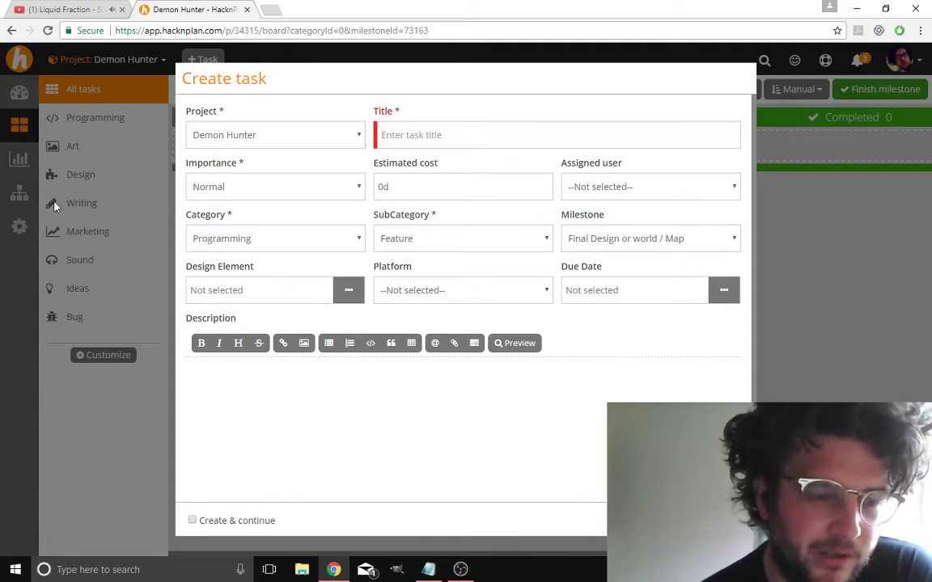
left_click(433, 138)
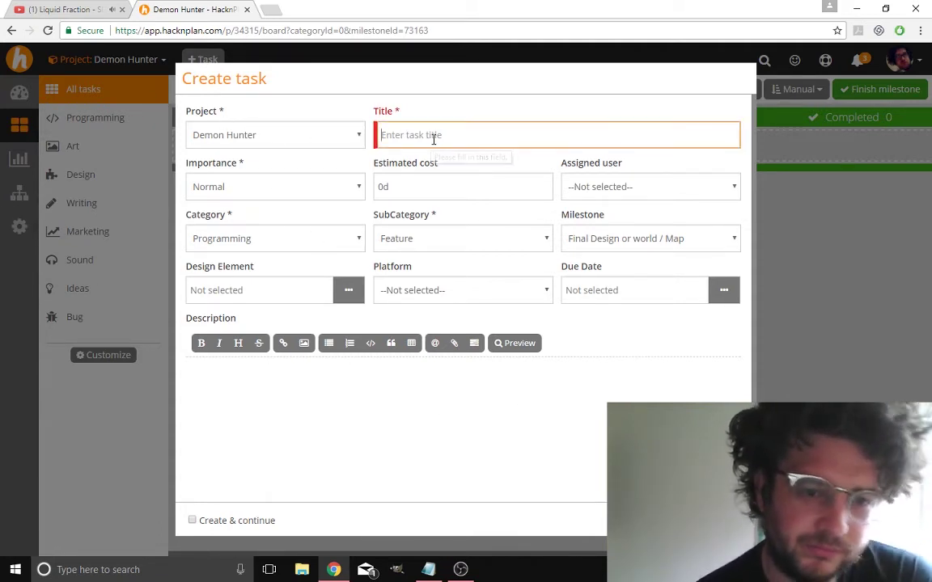
type("dEVELOP")
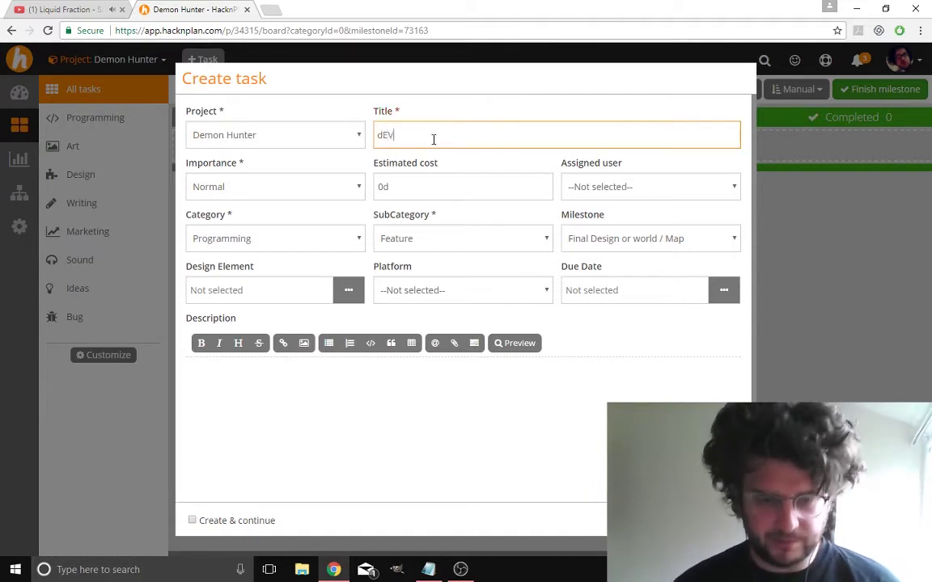
type("Deve")
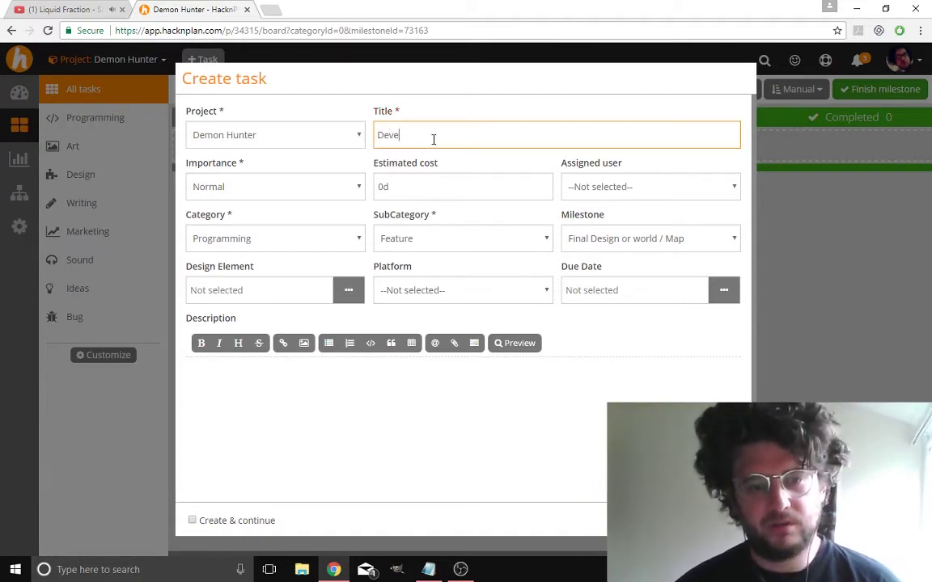
key("BackSpace")
key("BackSpace")
key("BackSpace")
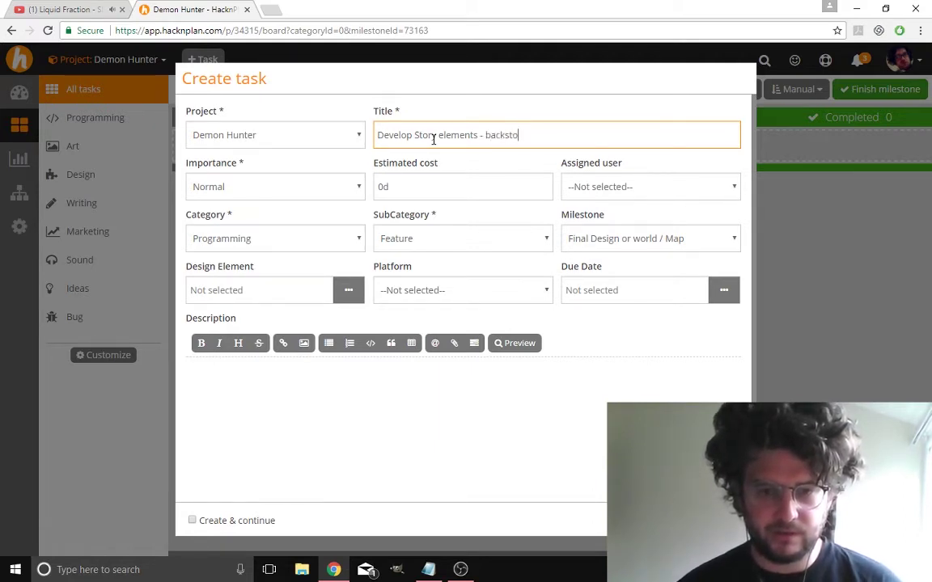
type("arrative etc")
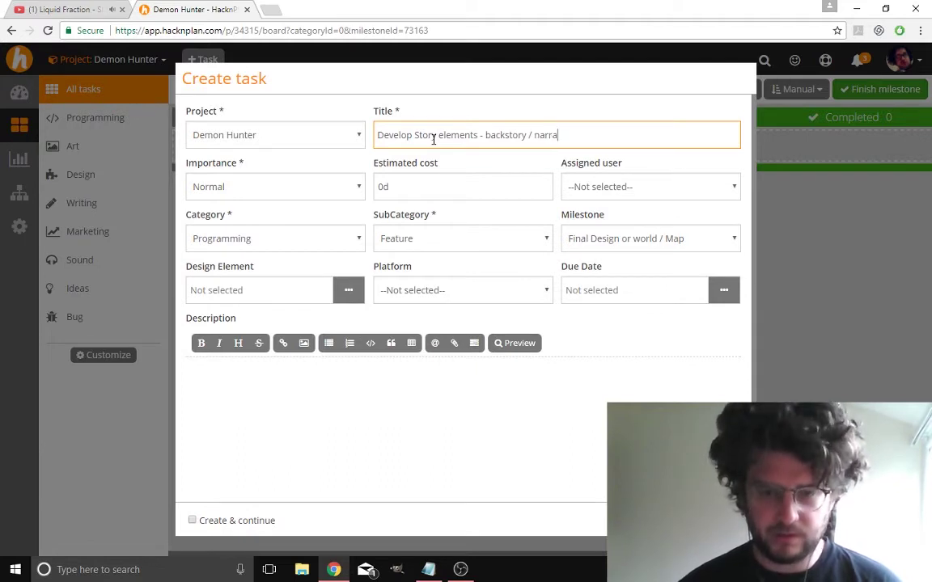
Set the task's importance to Urgent and its estimated cost to 1
left_click(243, 187)
left_click(220, 208)
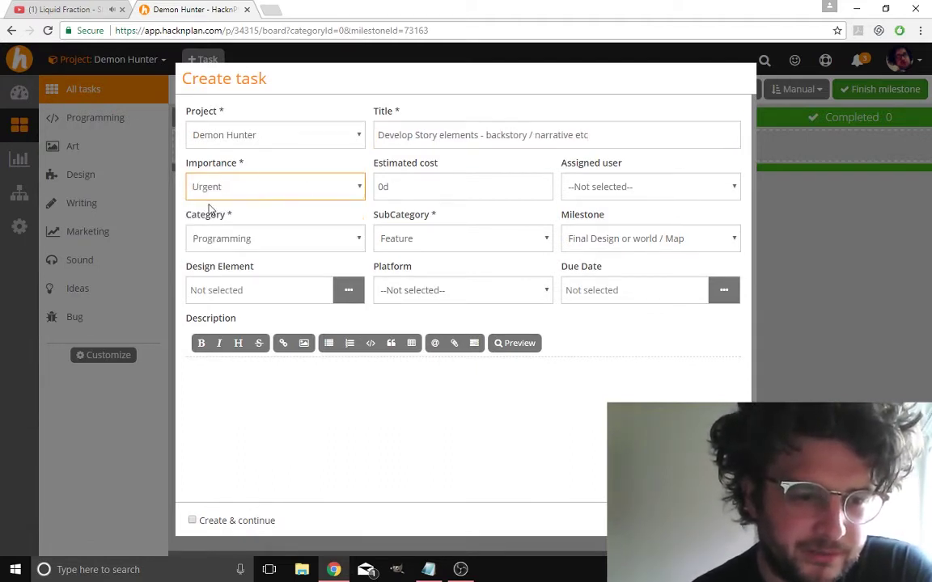
left_click(449, 193)
double_click(454, 178)
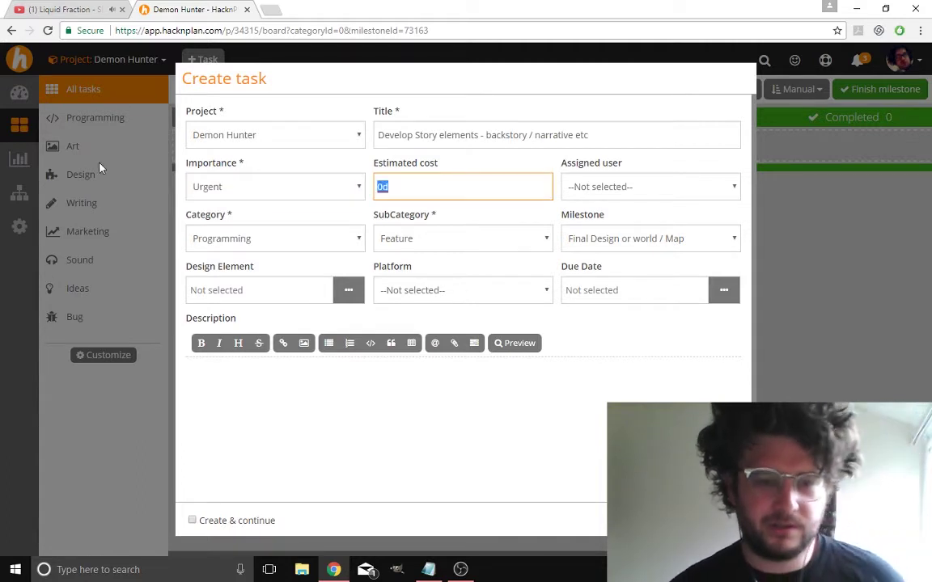
type("2")
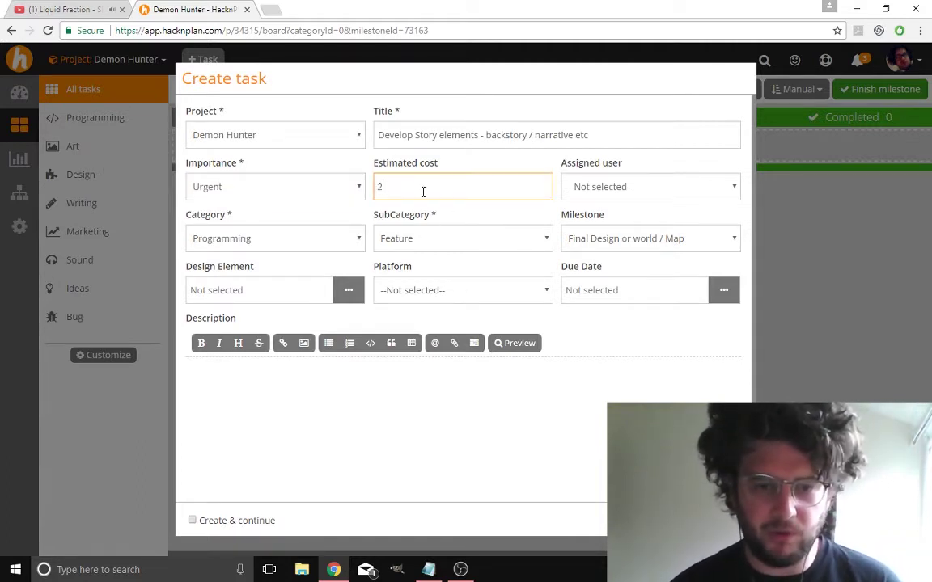
key("BackSpace")
type("1")
Assign the task to the project owner and categorize it as Writing with the Story subcategory
left_click(647, 197)
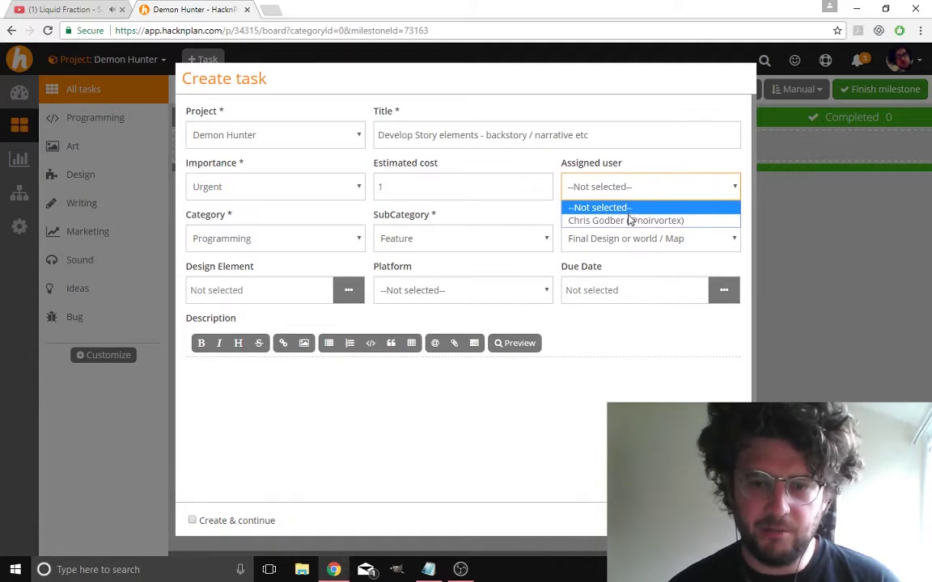
left_click(630, 221)
left_click(346, 245)
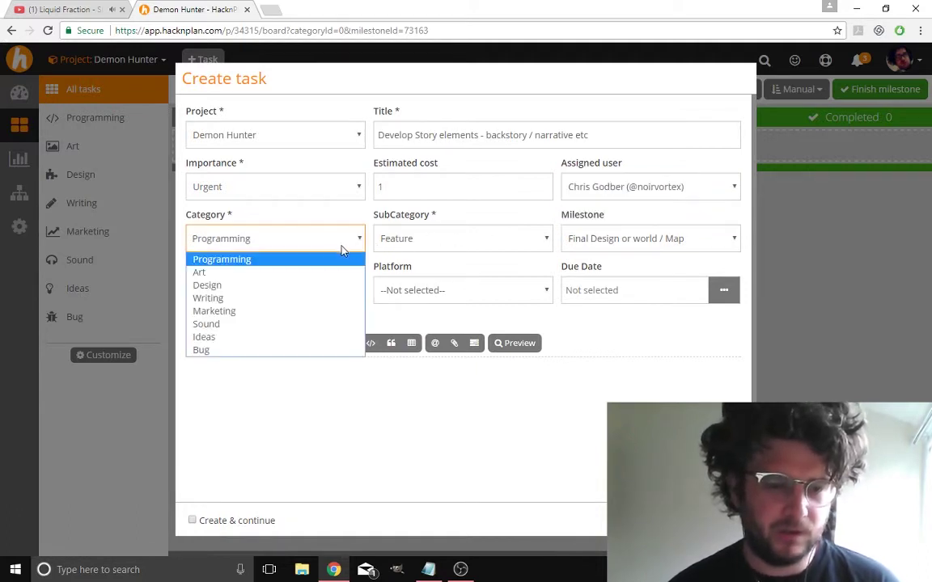
left_click(260, 297)
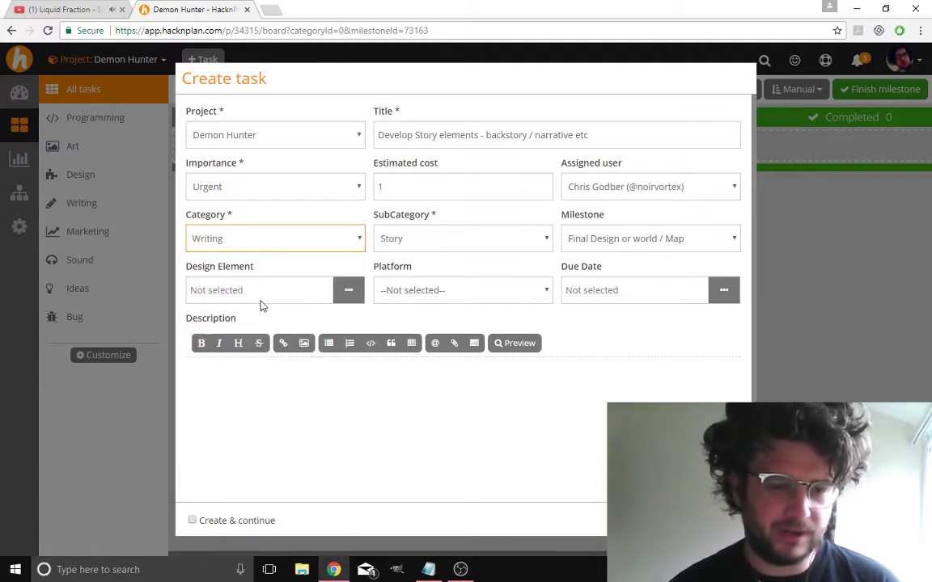
left_click(454, 243)
left_click(454, 243)
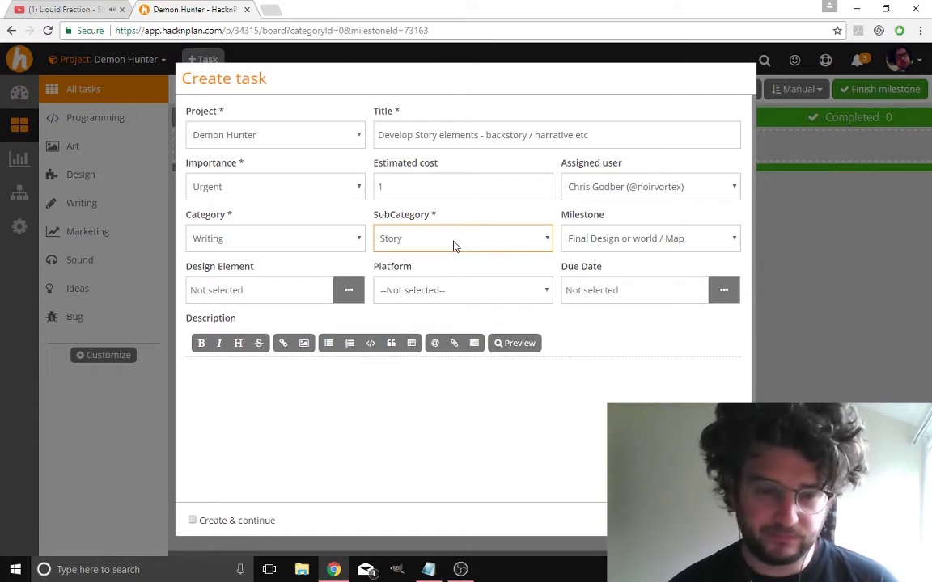
Set the task's milestone to Not selected (backlog), leaving the design element and platform unselected
left_click(602, 244)
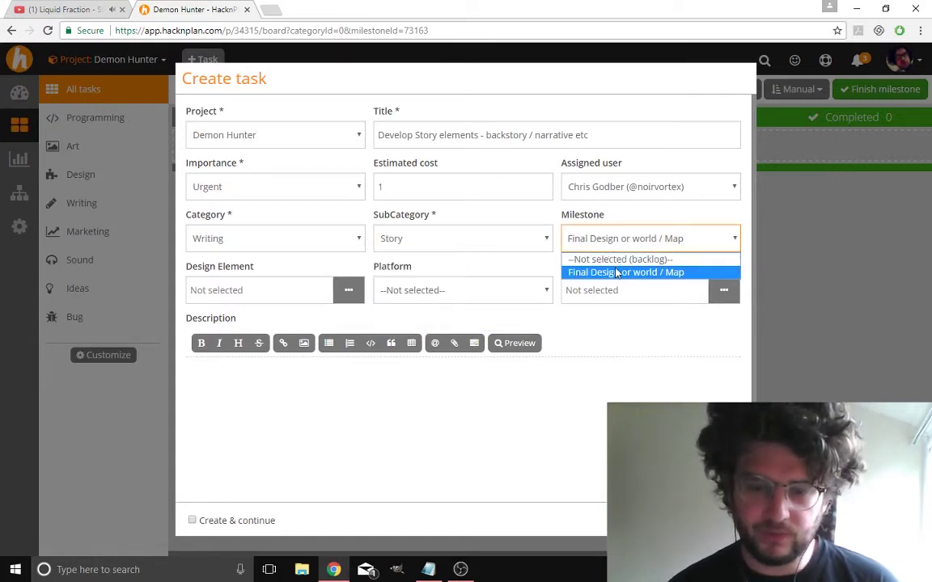
left_click(613, 258)
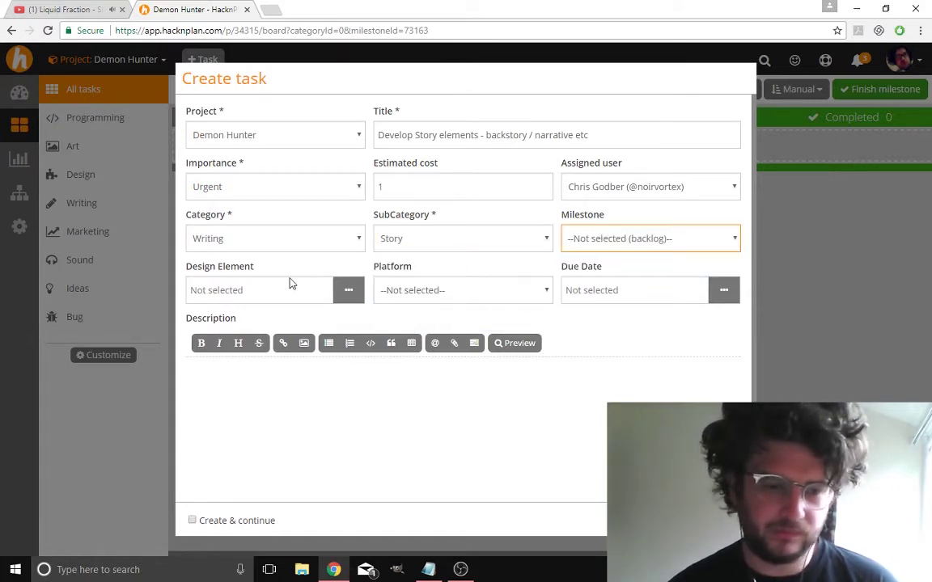
left_click(283, 290)
left_click(421, 301)
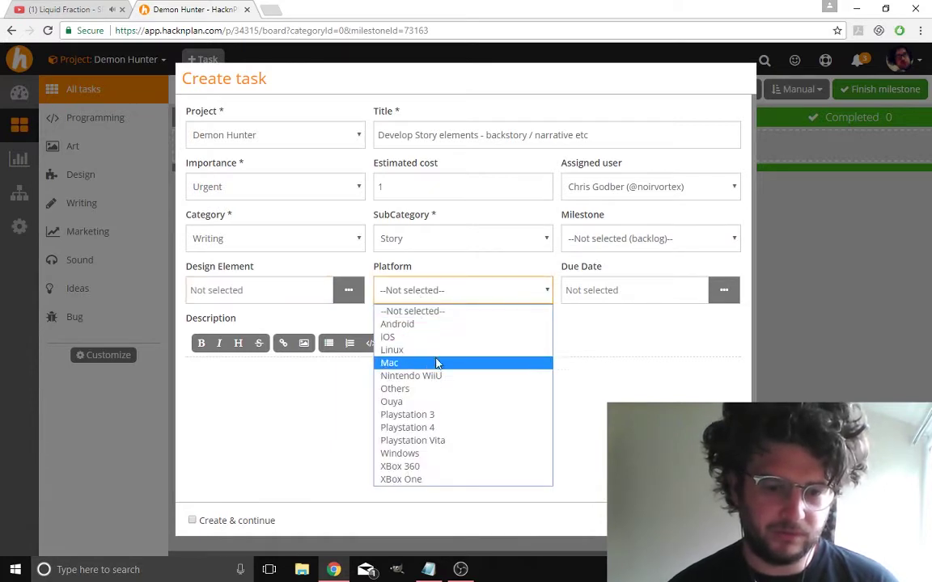
left_click(662, 273)
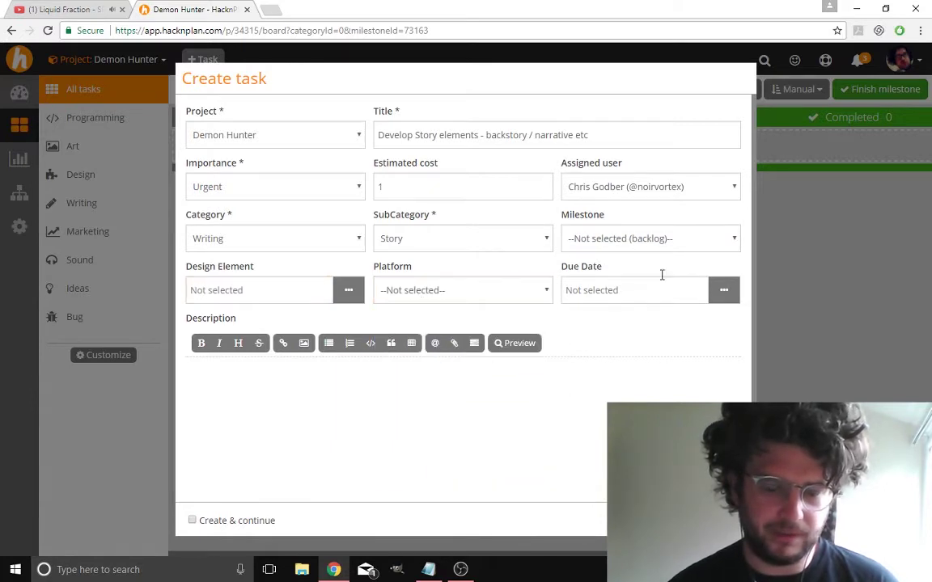
Set the task's due date to August 7, 2017 at 12:00 AM
left_click(729, 289)
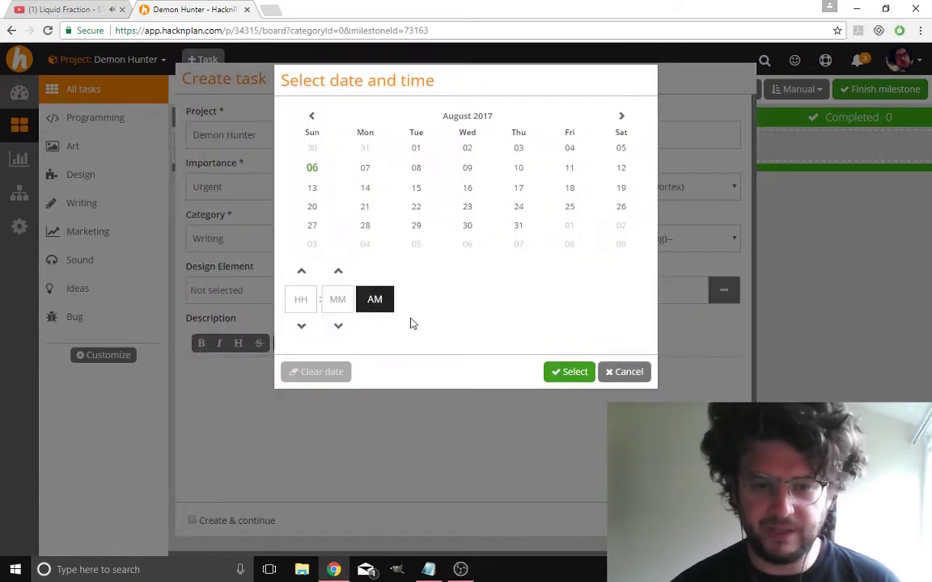
left_click(364, 171)
left_click(569, 372)
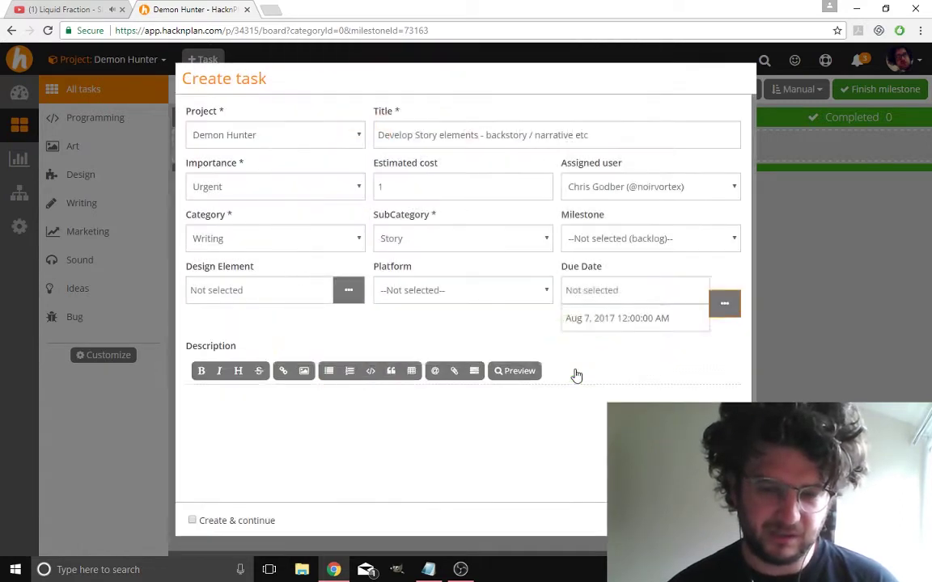
Enter the task description "Write the back story for the game"
left_click(357, 418)
type("Write the b")
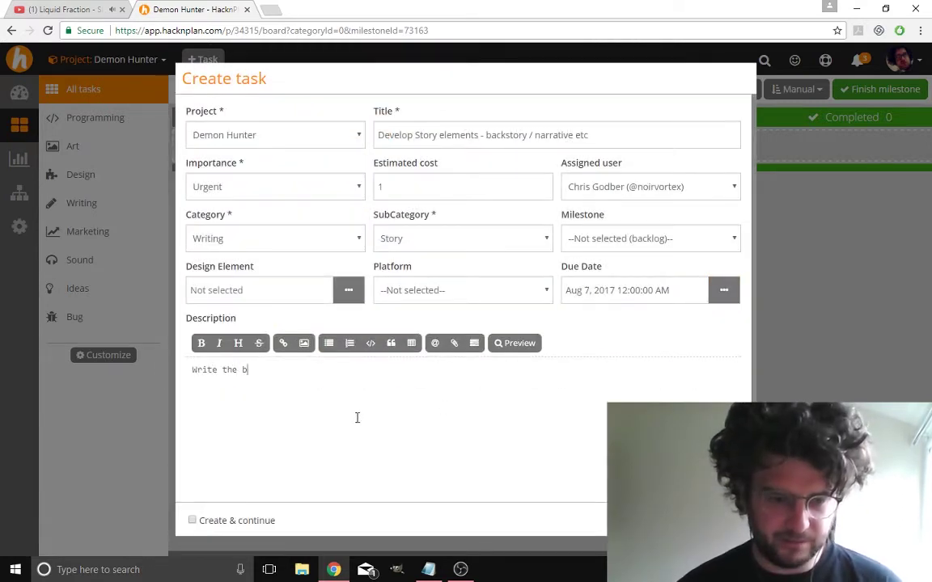
type("ack story for the game")
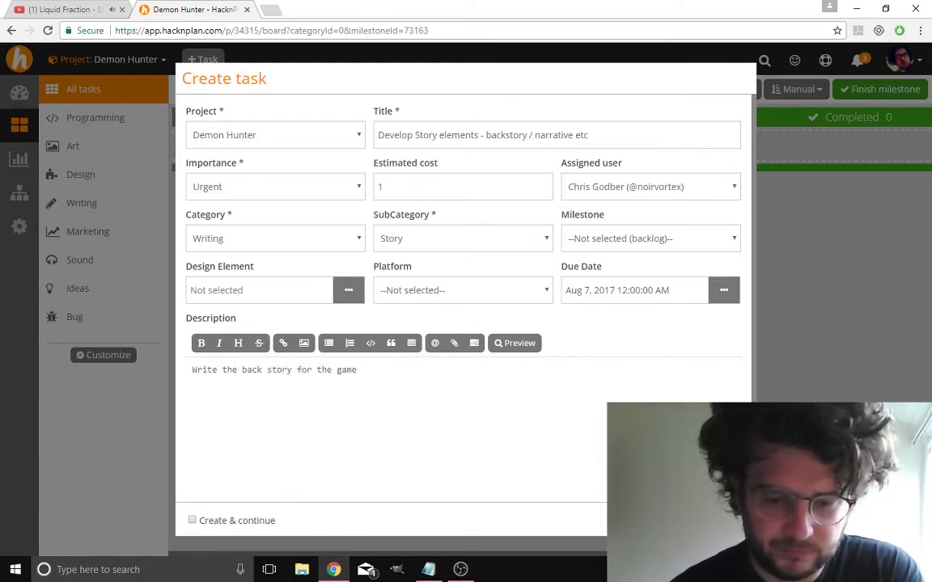
Create the task, and check the Writing category and the Final Design or world / Map board for it
left_click(712, 520)
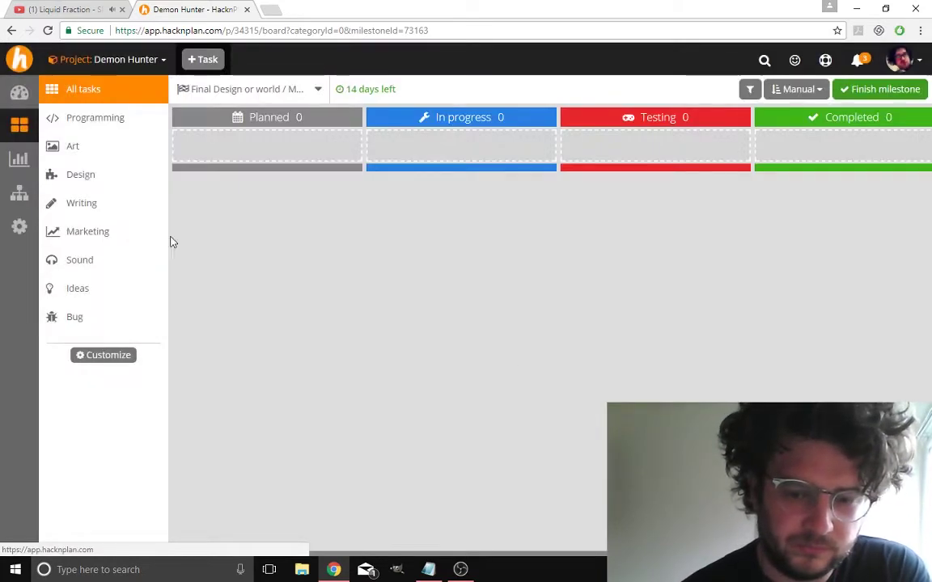
left_click(89, 202)
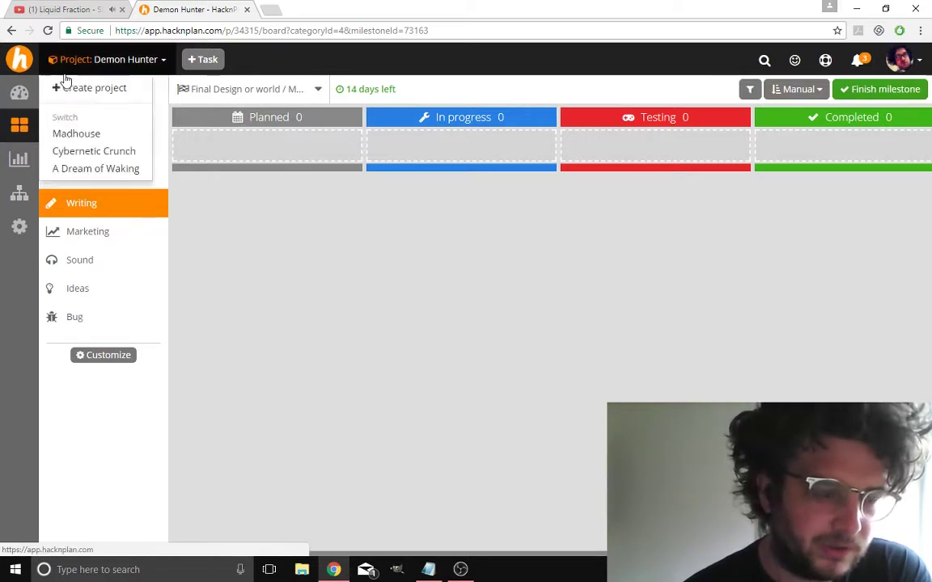
left_click(89, 96)
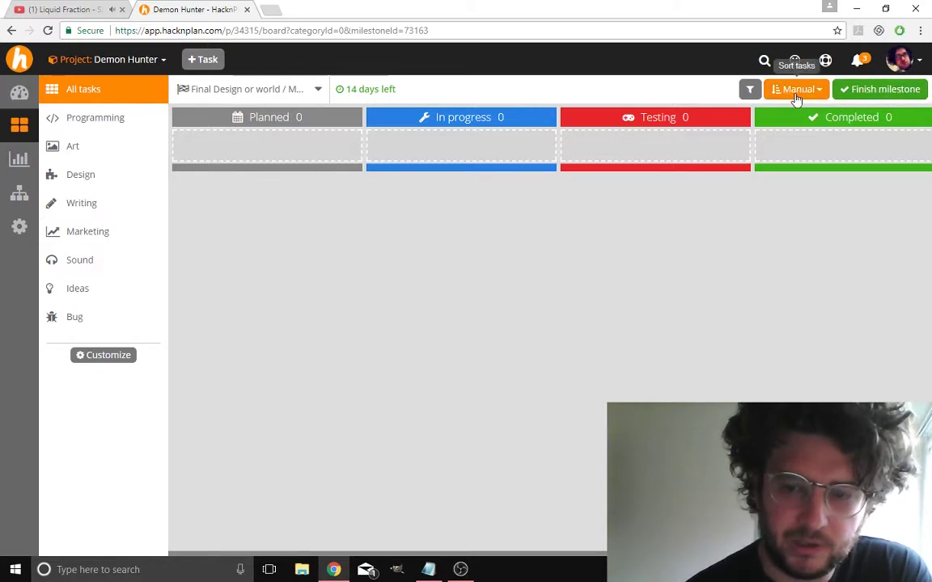
left_click(254, 94)
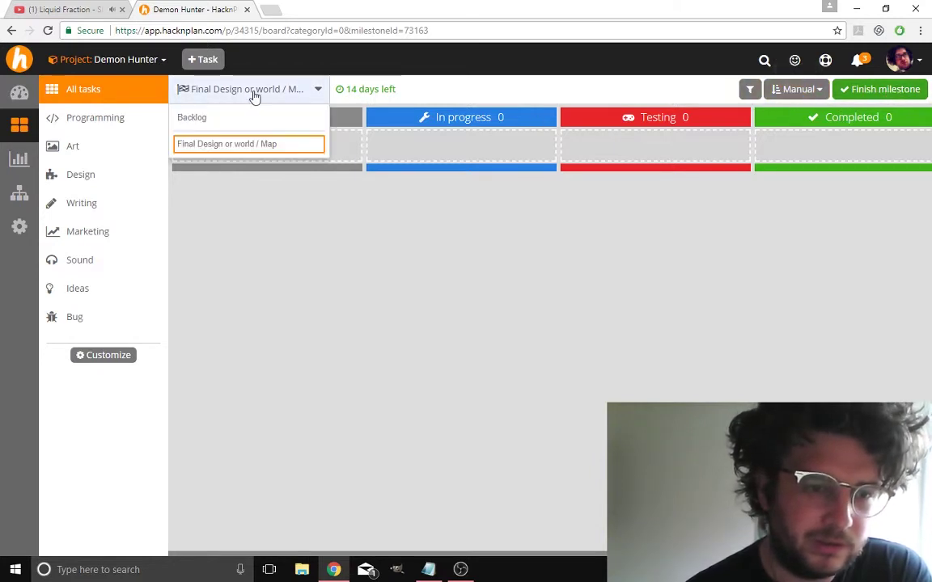
left_click(254, 147)
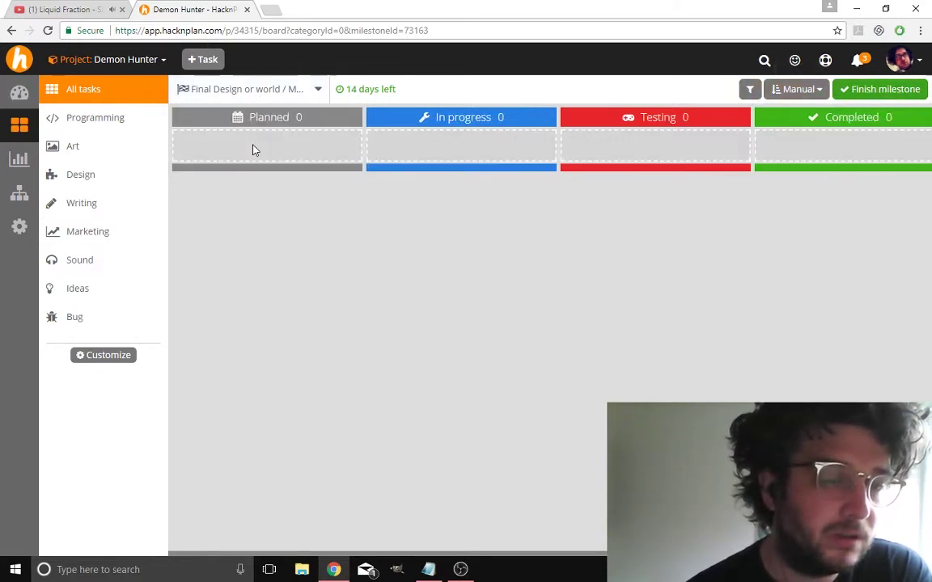
Show the Backlog tasks and view the details of "Develop Story elements - backstory / narrative etc"
left_click(271, 95)
left_click(229, 117)
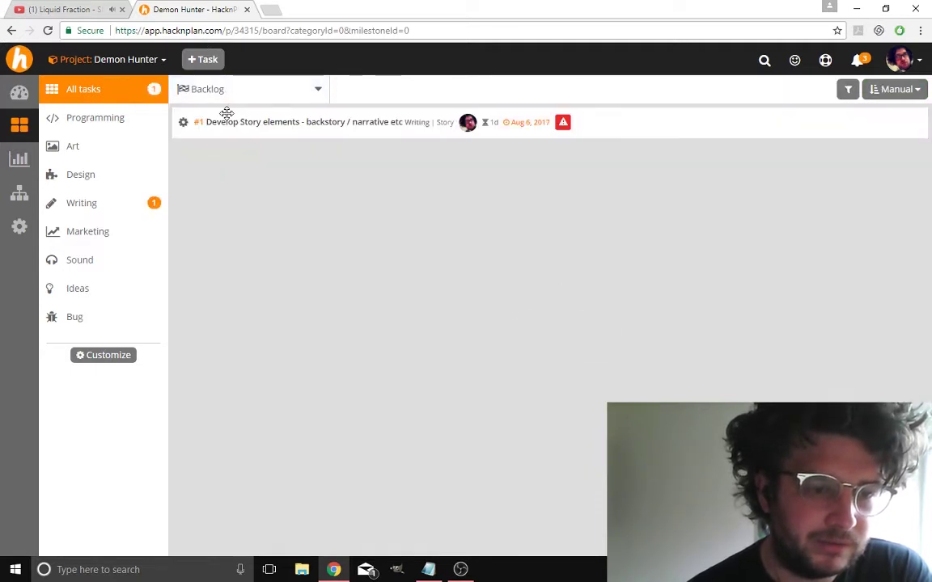
left_click(304, 125)
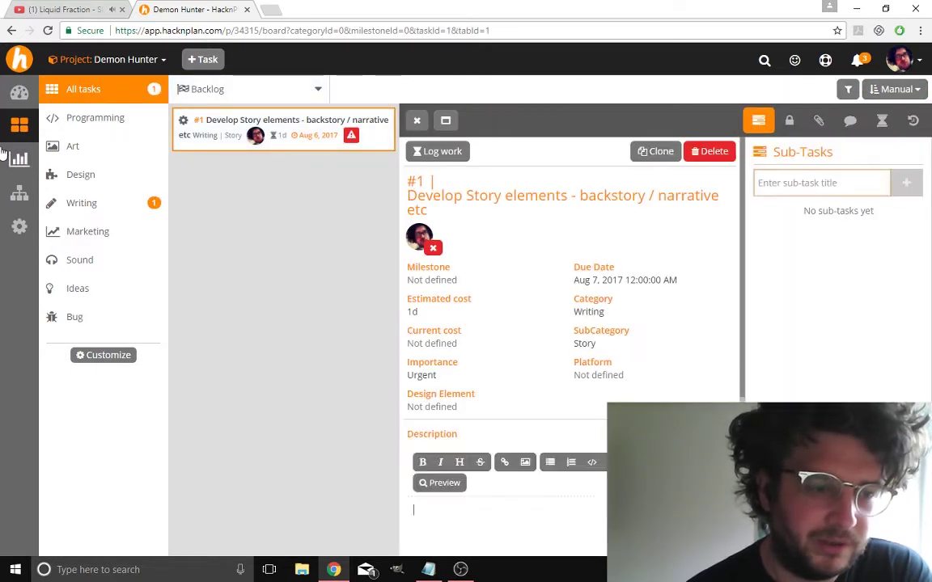
Start a new milestone from the project summary, named "Create a story for the game" with the description "Write story"
left_click(18, 95)
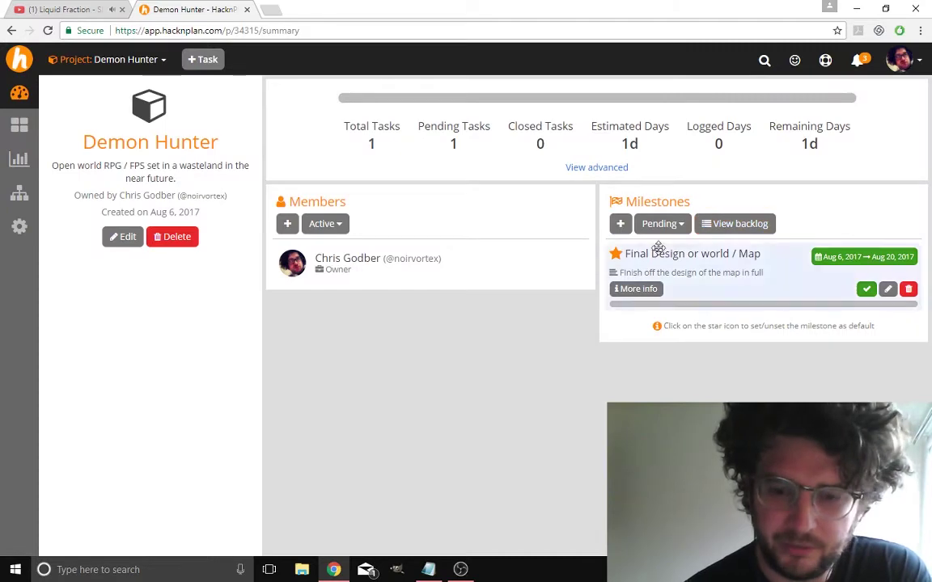
left_click(621, 223)
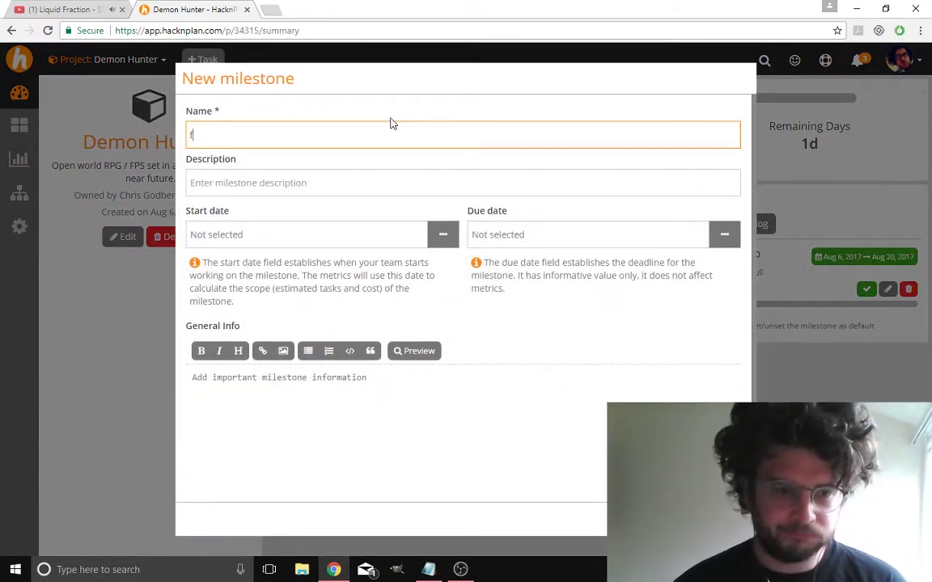
type("Finish ofo")
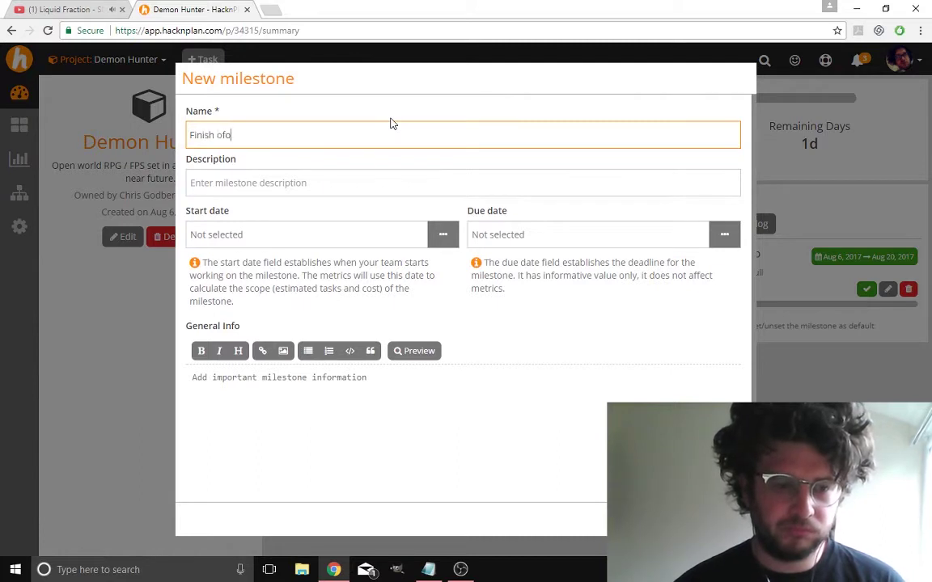
key("BackSpace")
key("BackSpace")
key("BackSpace")
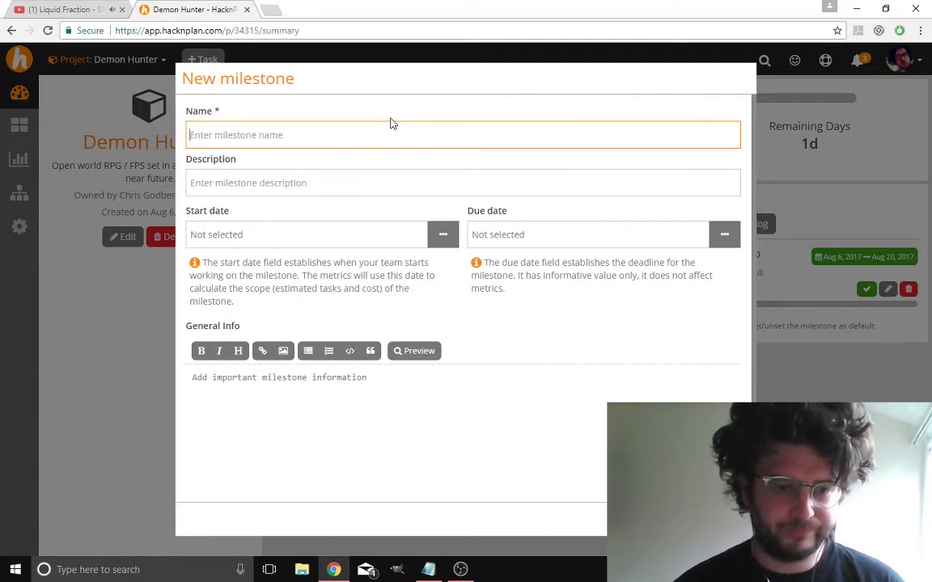
type("Create a story for the game")
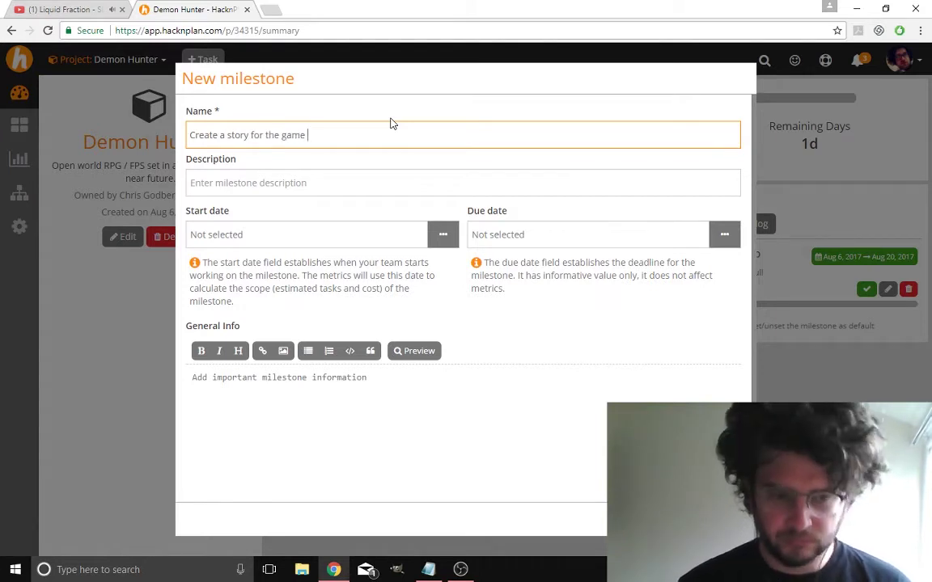
left_click(282, 180)
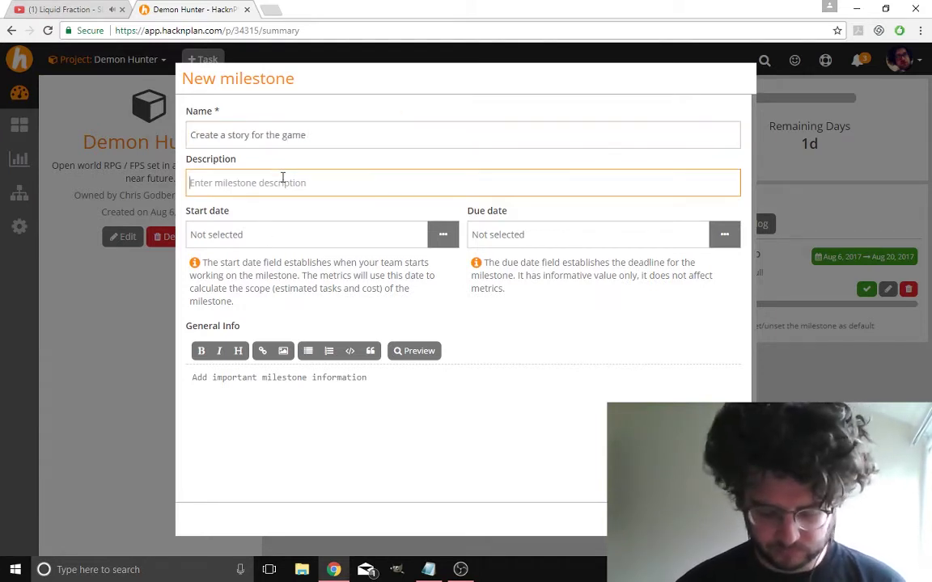
type("Wri")
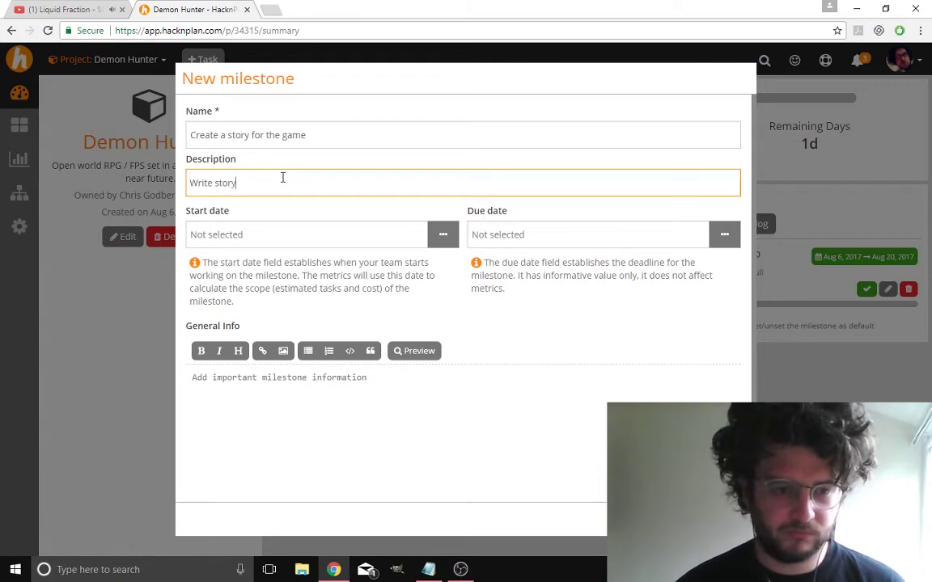
type("te story")
Set the milestone's start date to August 6, 2017 and its due date to August 7, 2017, both at 12:00 AM
left_click(442, 234)
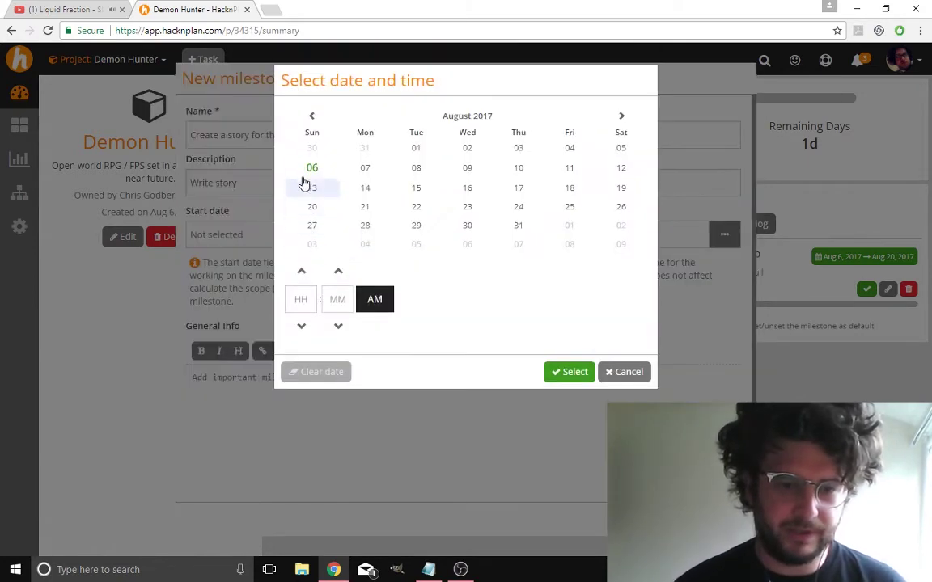
left_click(312, 168)
left_click(569, 372)
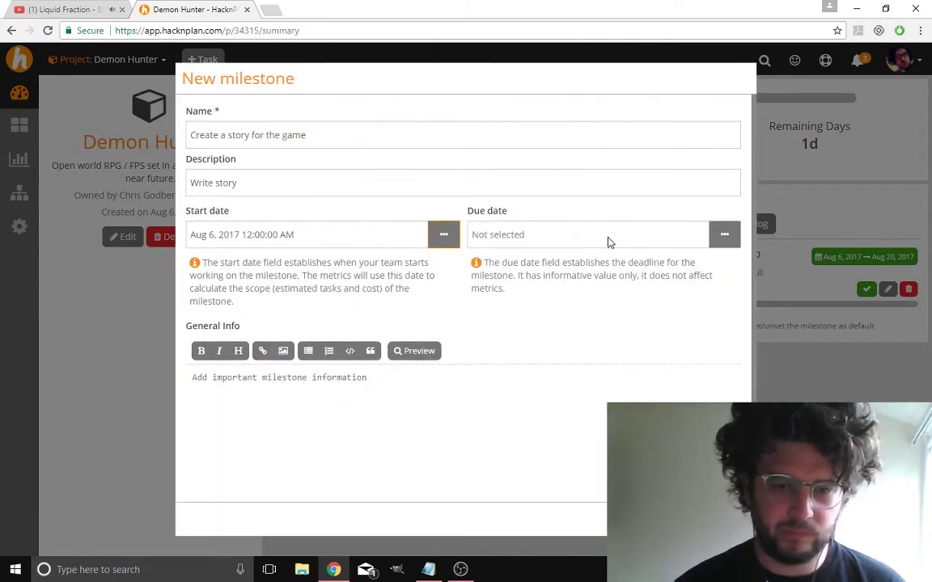
left_click(724, 234)
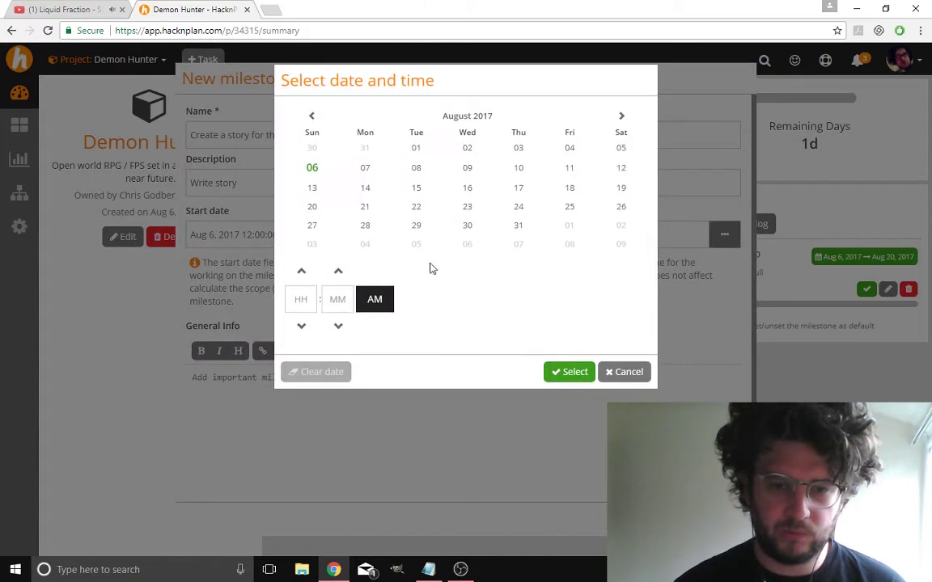
left_click(365, 168)
left_click(572, 374)
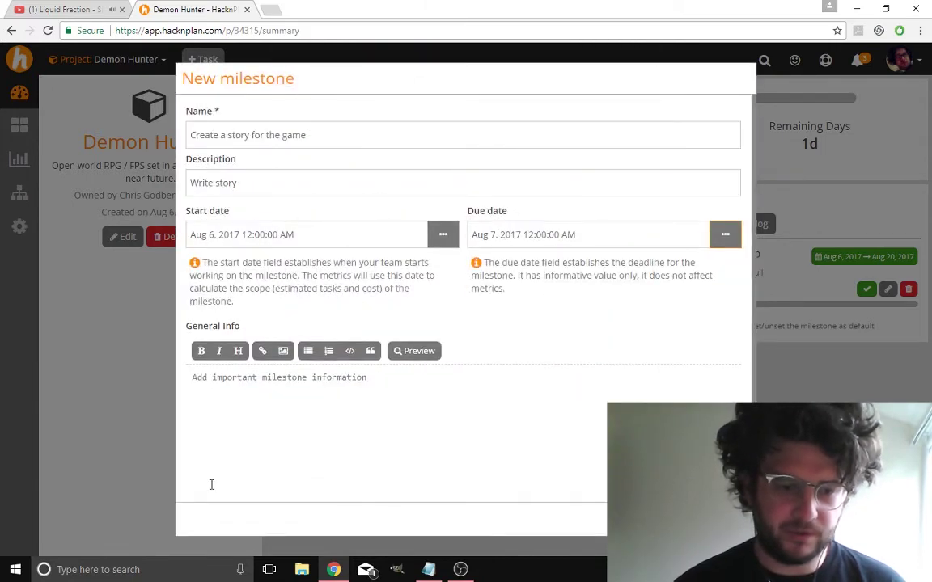
Rename the new milestone as "Create background info and details of game"
left_click(296, 436)
left_click_drag(321, 129, 232, 114)
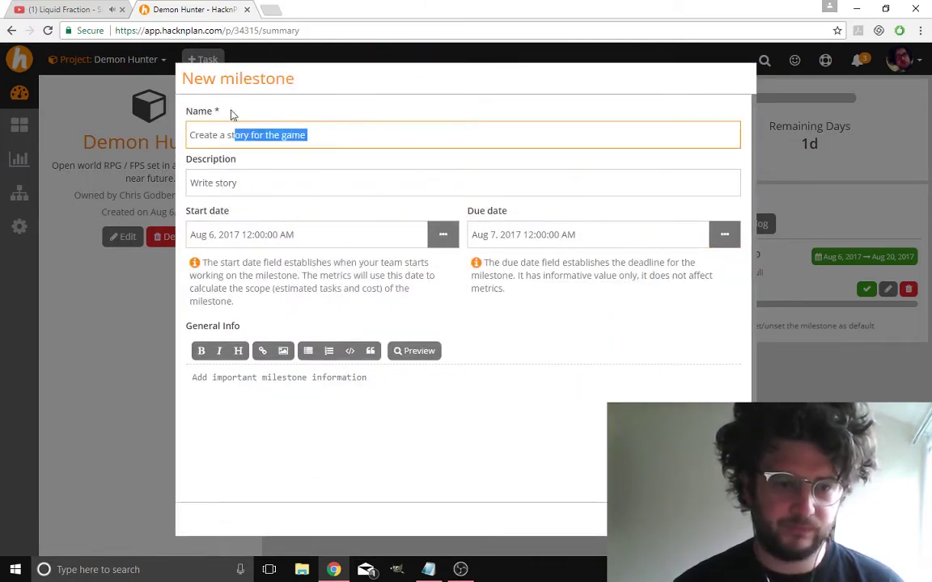
left_click(316, 129)
double_click(293, 135)
left_click(343, 132)
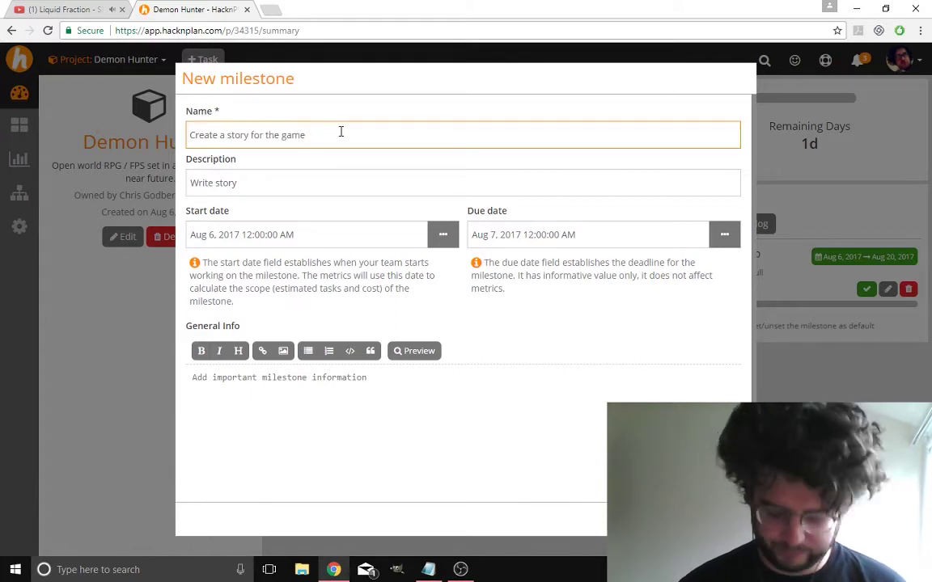
type("/ desig")
key("BackSpace")
key("BackSpace")
key("BackSpace")
key("BackSpace")
key("BackSpace")
key("BackSpace")
key("BackSpace")
key("BackSpace")
key("BackSpace")
key("BackSpace")
key("BackSpace")
key("BackSpace")
key("BackSpace")
key("BackSpace")
key("BackSpace")
key("BackSpace")
key("BackSpace")
key("BackSpace")
key("BackSpace")
key("BackSpace")
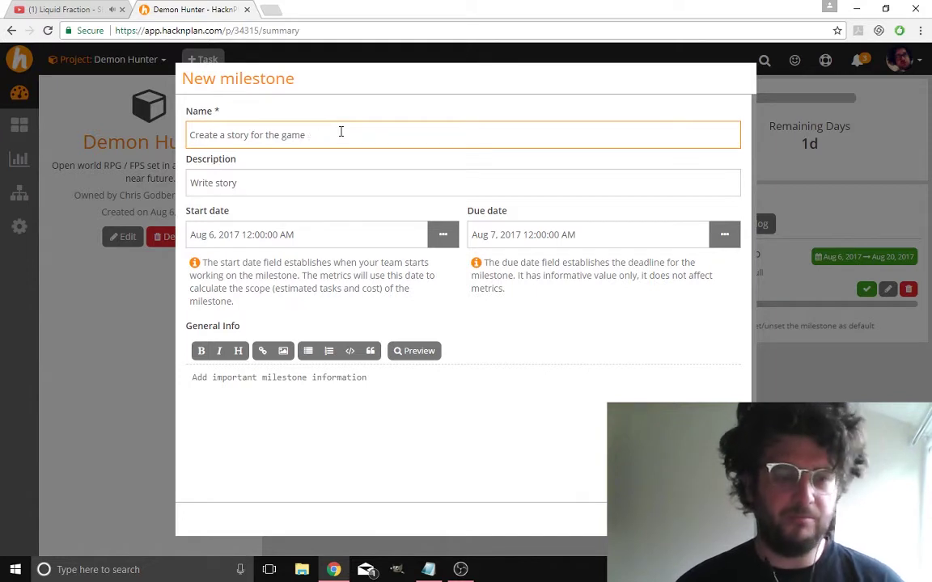
type("create")
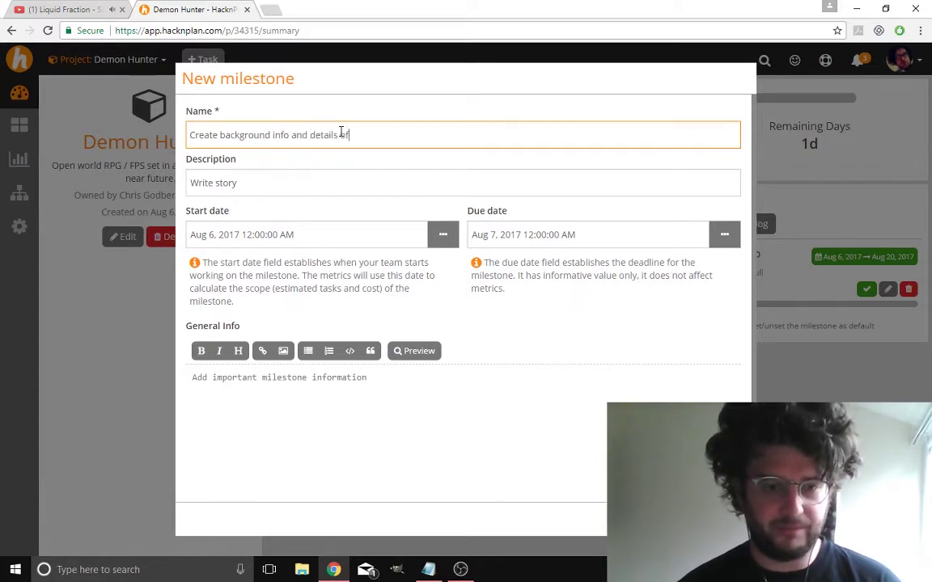
type("game")
Extend the milestone description to "Write story / character design", correcting the misspelled words with the spelling suggestions
left_click(247, 184)
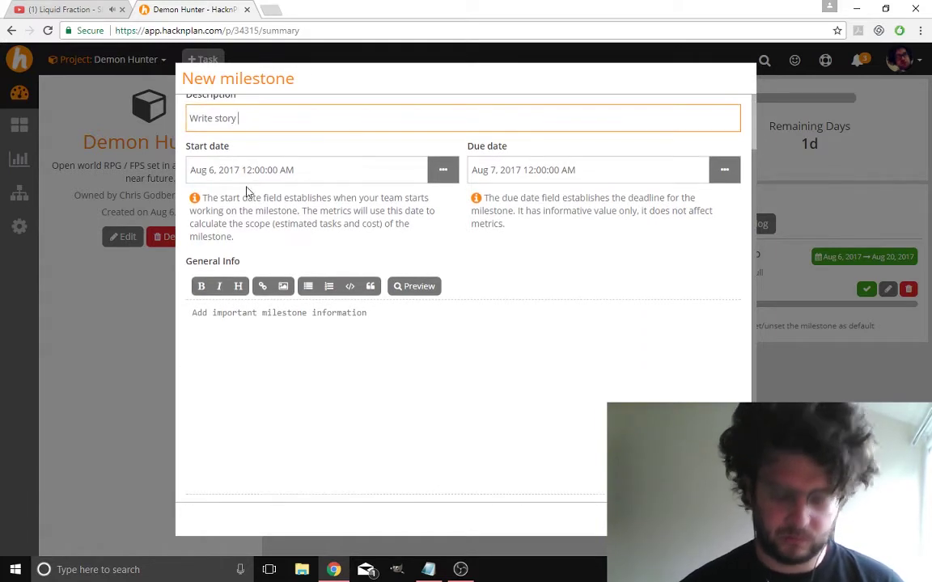
type("/ charecteter desi")
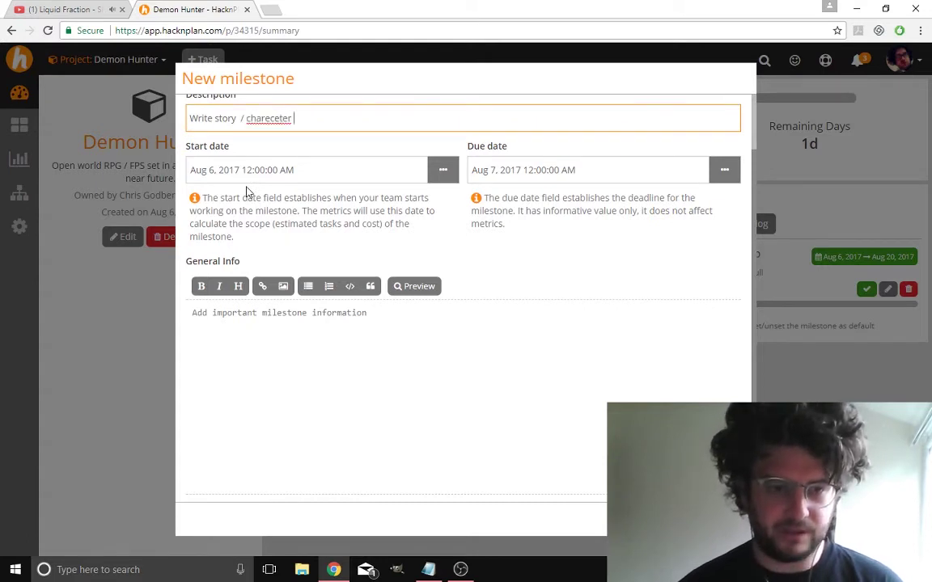
type("ng")
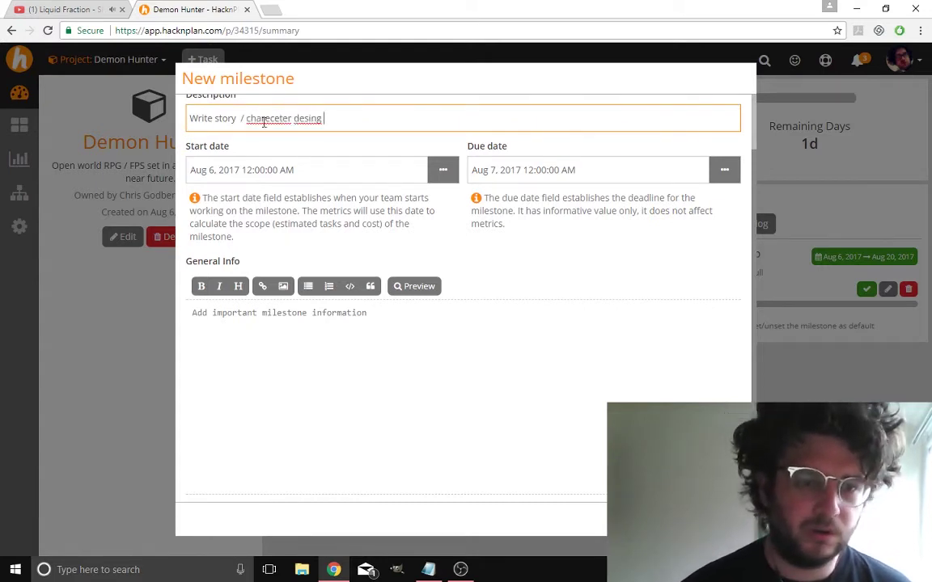
right_click(271, 120)
left_click(306, 147)
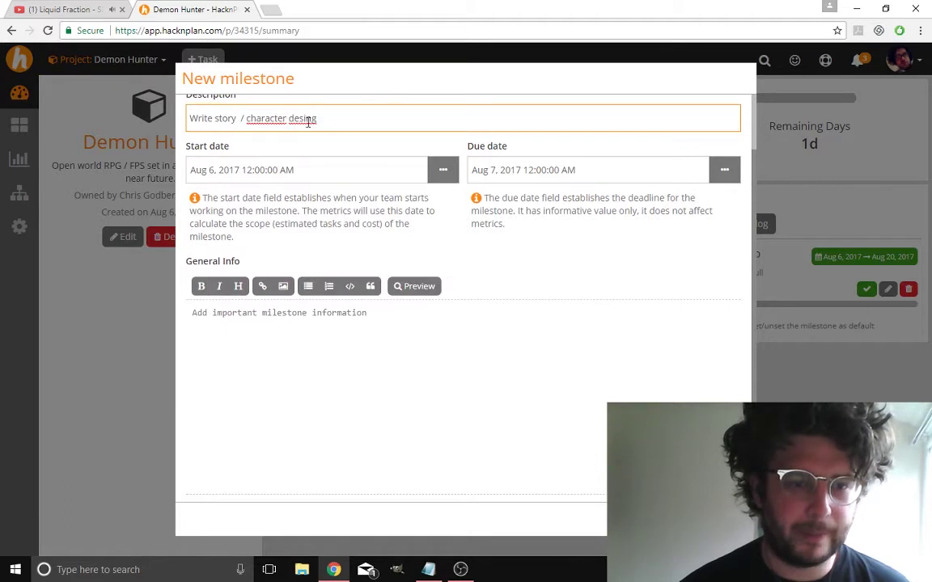
right_click(307, 122)
left_click(321, 133)
right_click(270, 120)
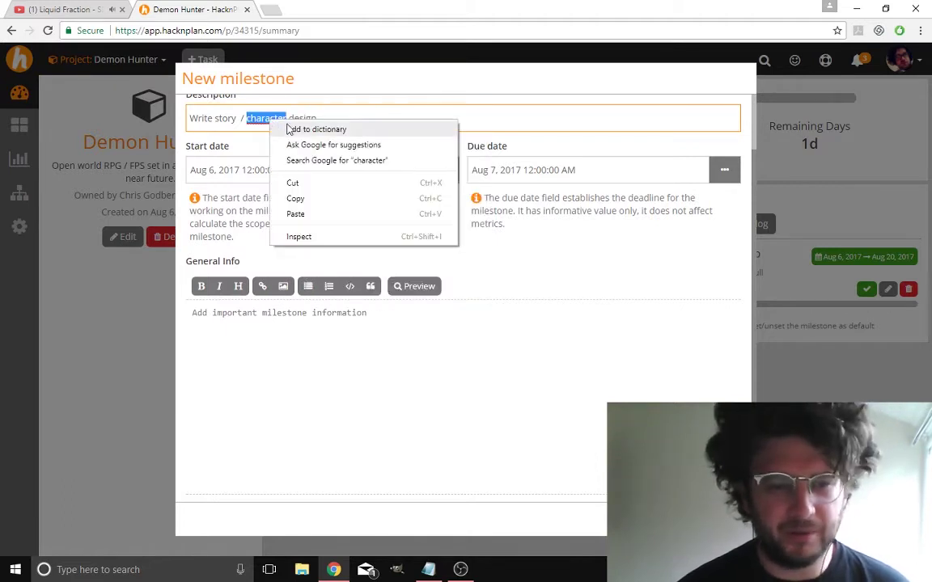
left_click(230, 125)
Enter "create story and chareceter" as the milestone's general info and create the milestone
scroll(449, 390, "up", 1)
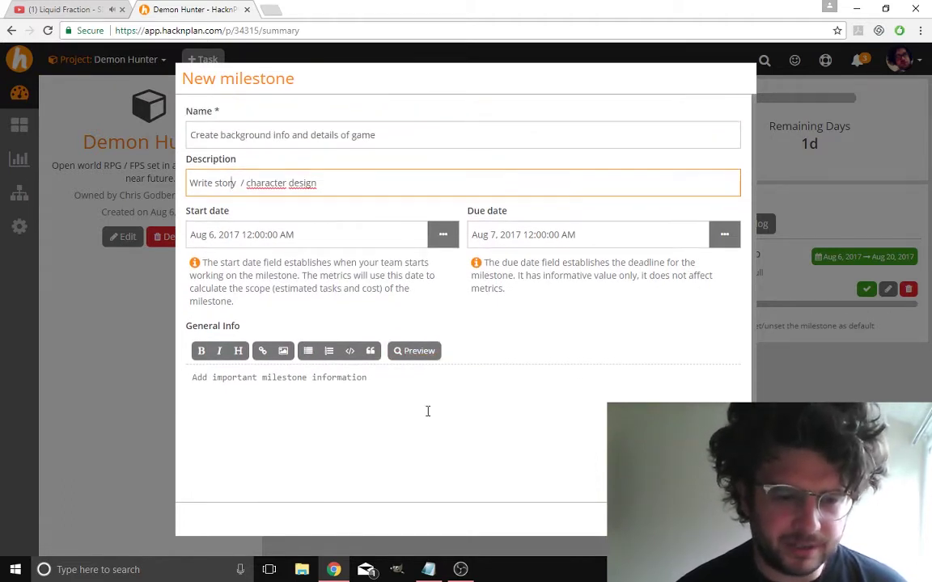
left_click(428, 411)
type("create")
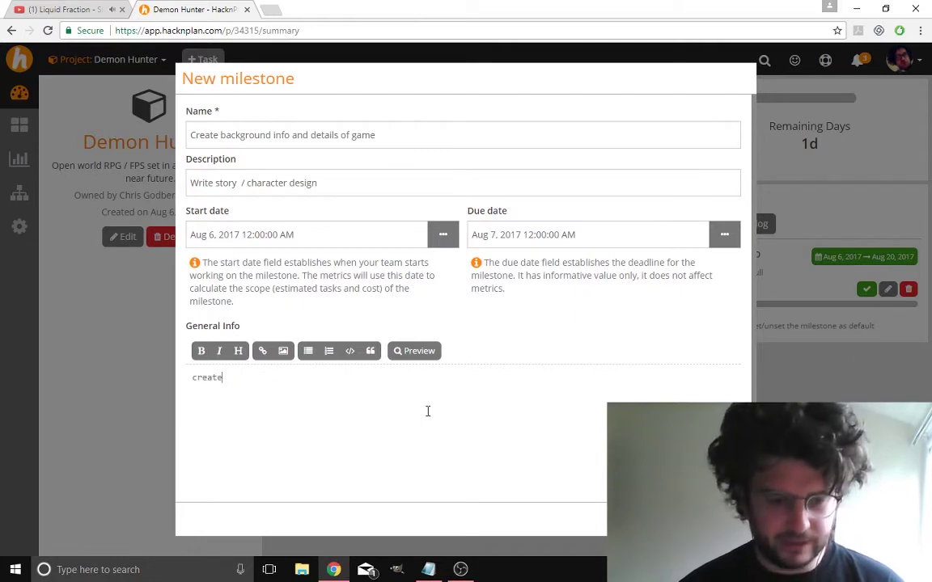
type(" sto")
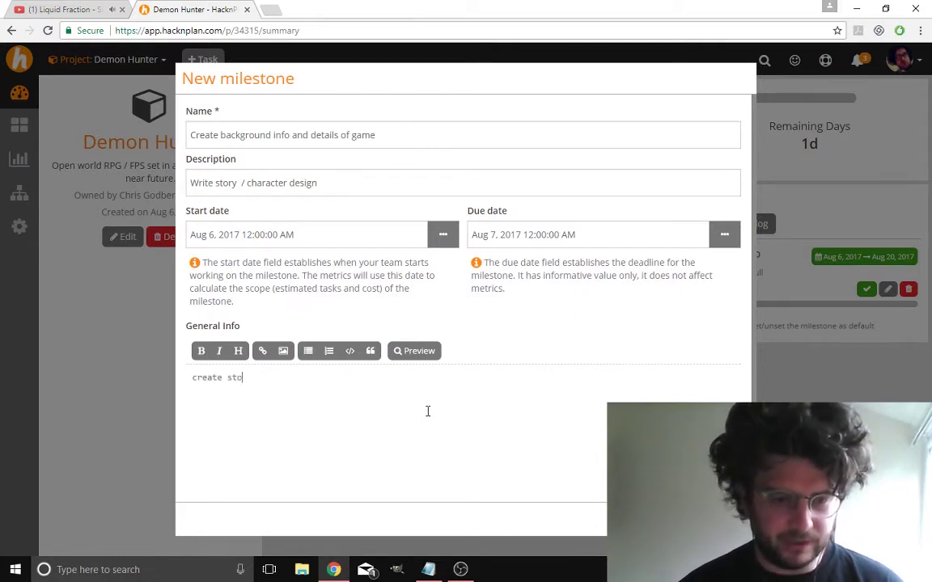
type("ry and chareceter")
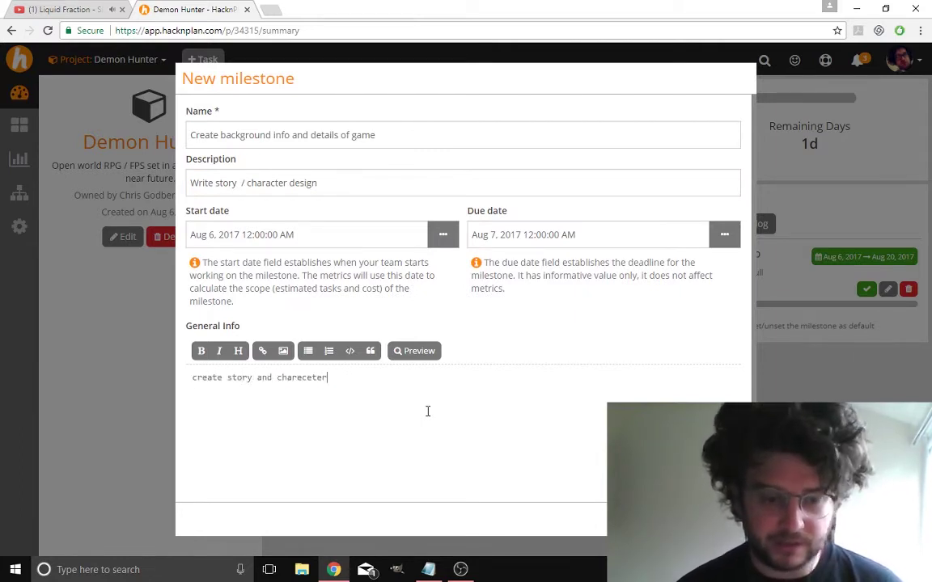
left_click(712, 519)
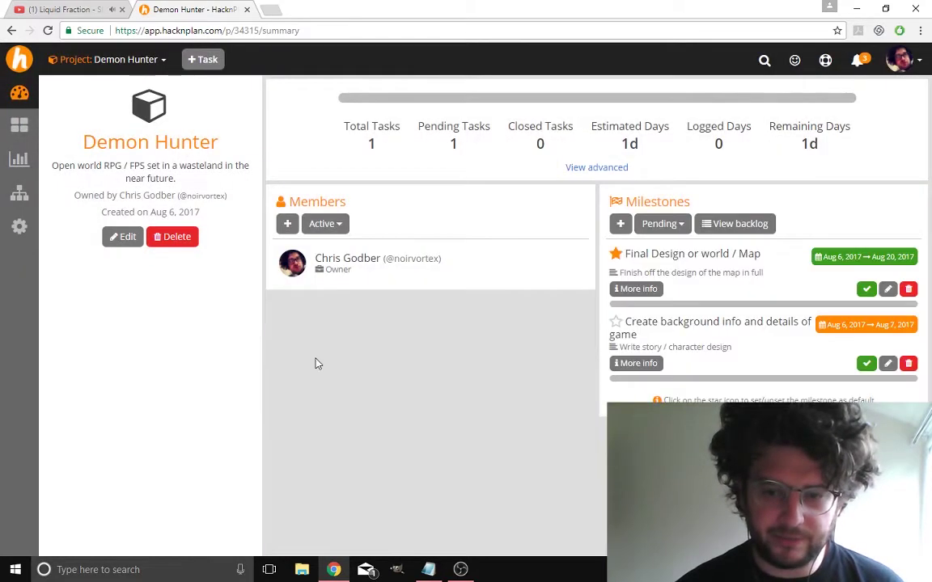
Assign the backlog task "Develop Story elements - backstory / narrative etc" to the milestone "Create background info and details of game"
left_click(19, 130)
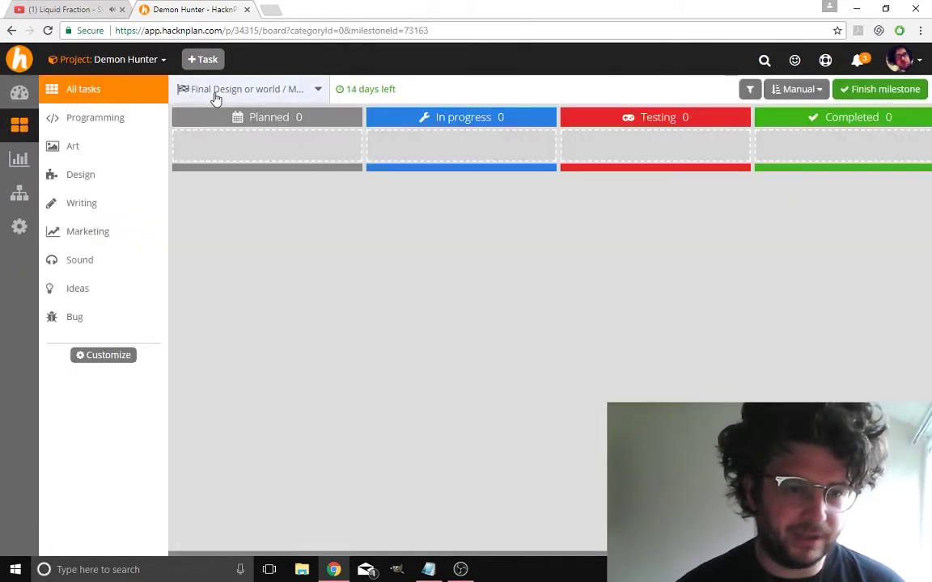
left_click(247, 91)
left_click(251, 117)
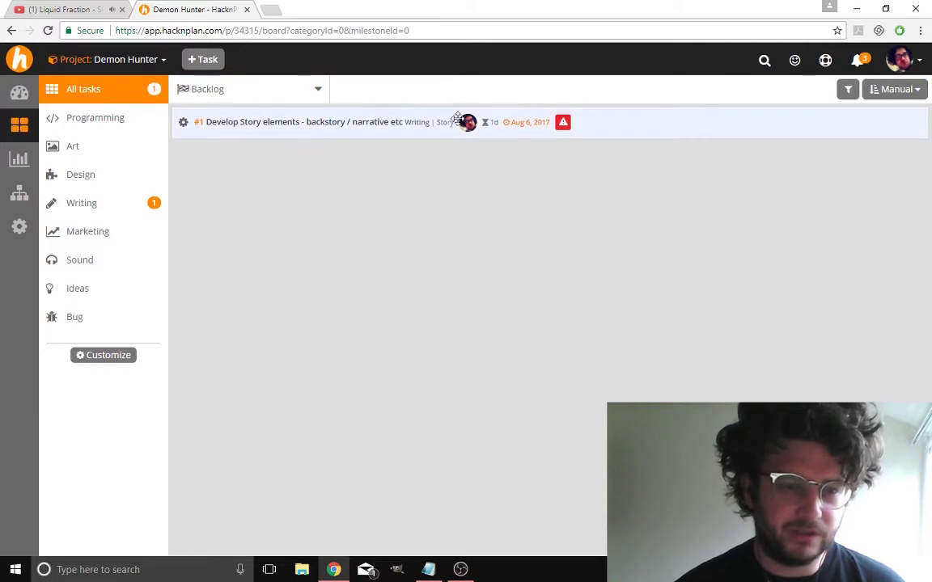
left_click(445, 122)
left_click_drag(443, 118, 470, 280)
left_click(453, 281)
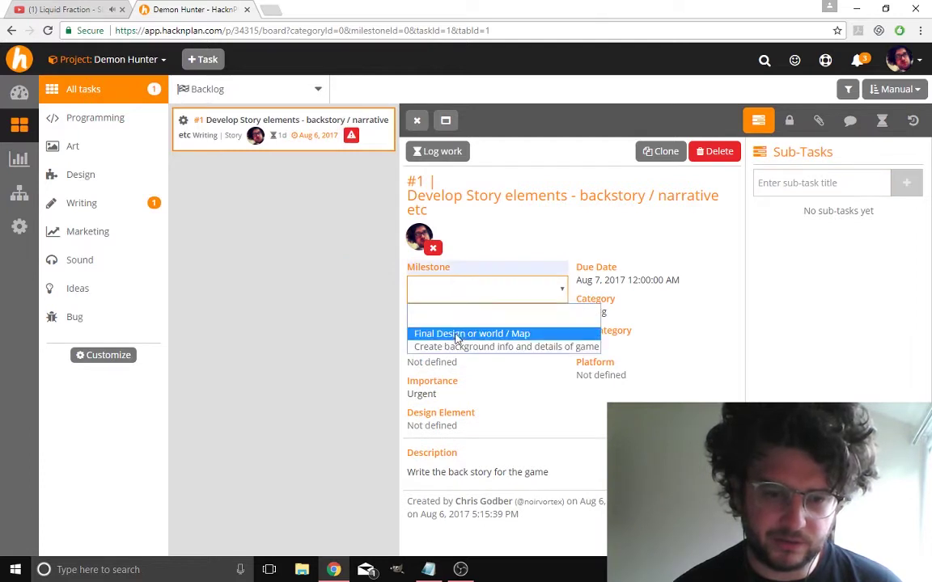
left_click(461, 348)
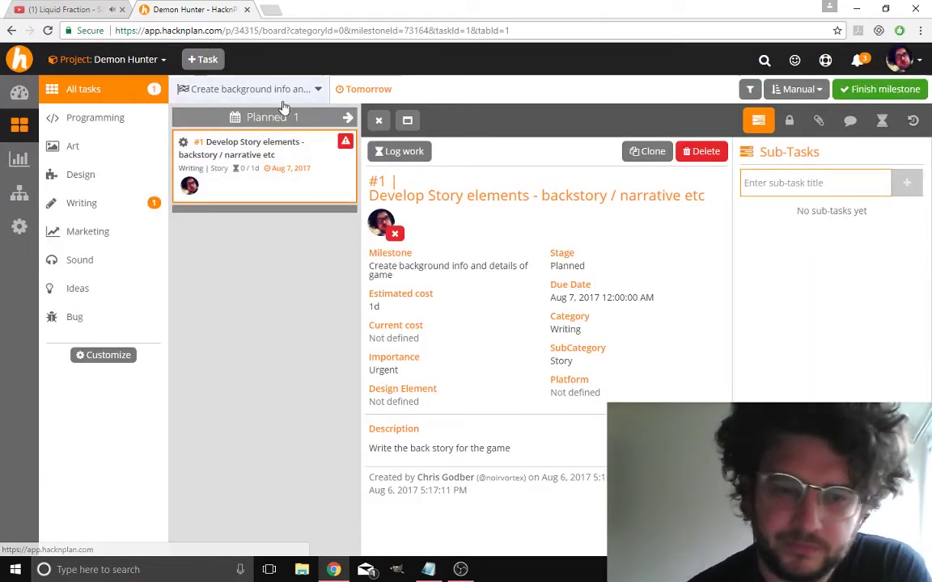
left_click(379, 122)
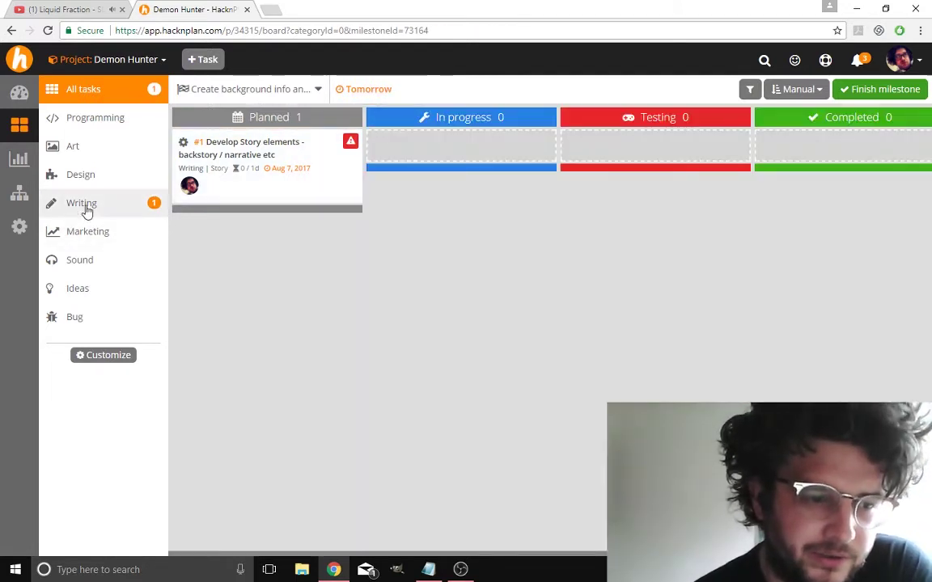
left_click(84, 207)
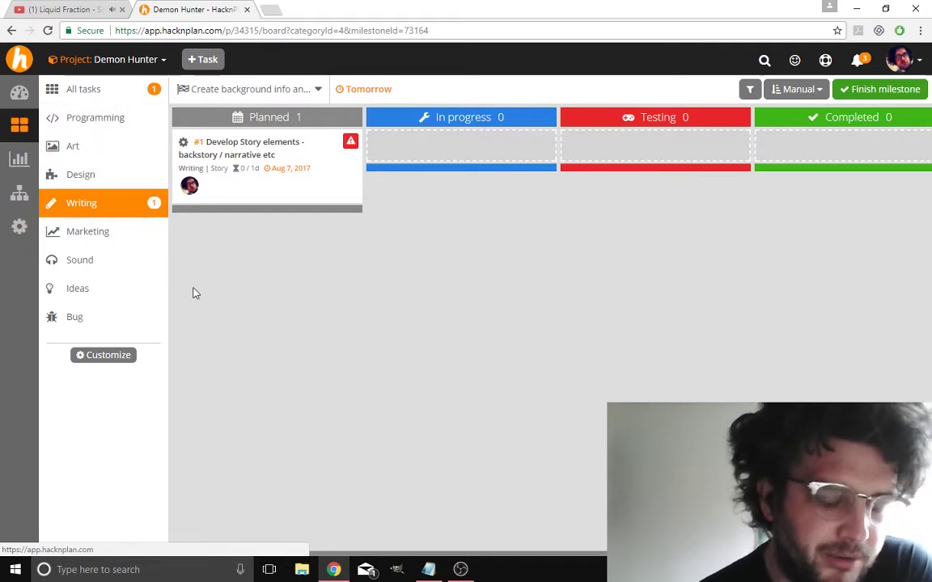
left_click(75, 147)
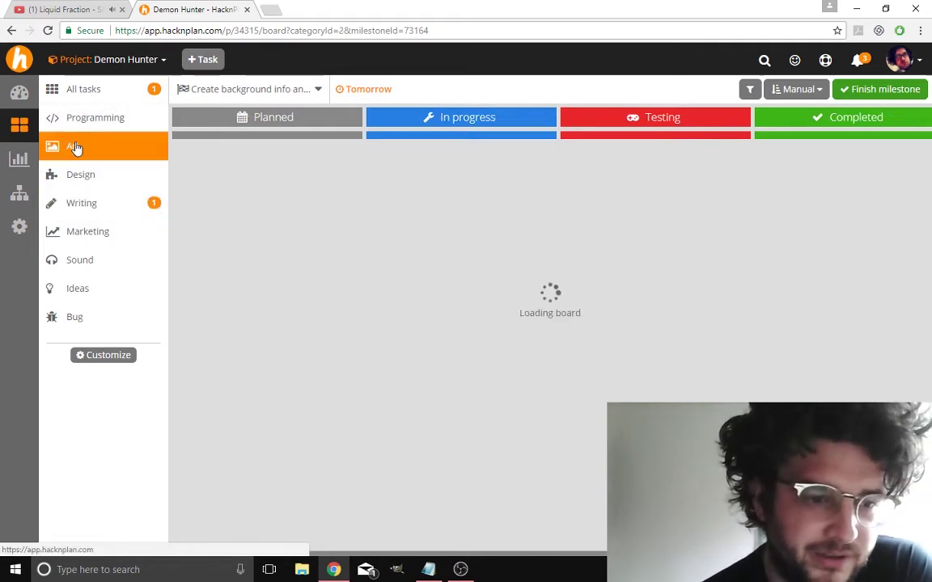
Start a new milestone from the project summary and name it "Asset Creation"
left_click(19, 93)
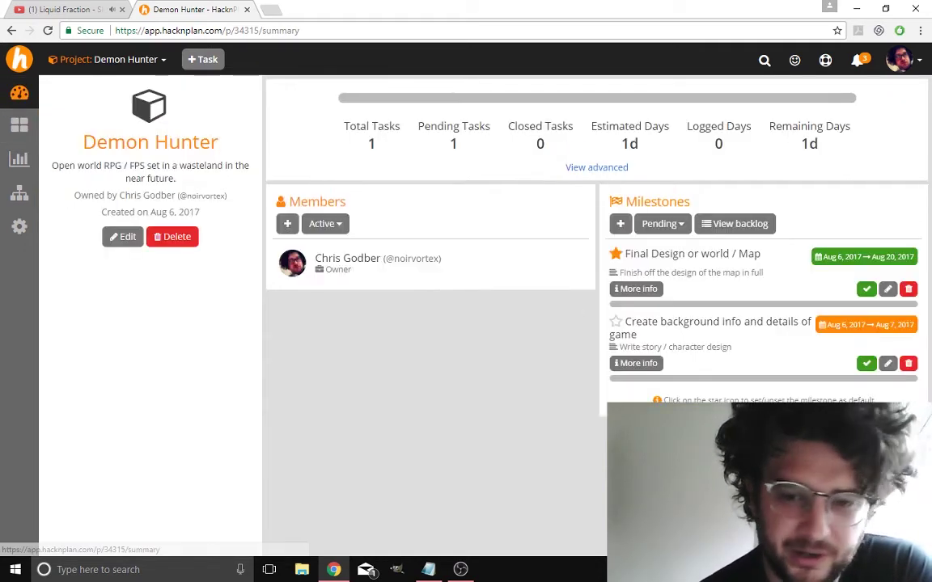
left_click(630, 224)
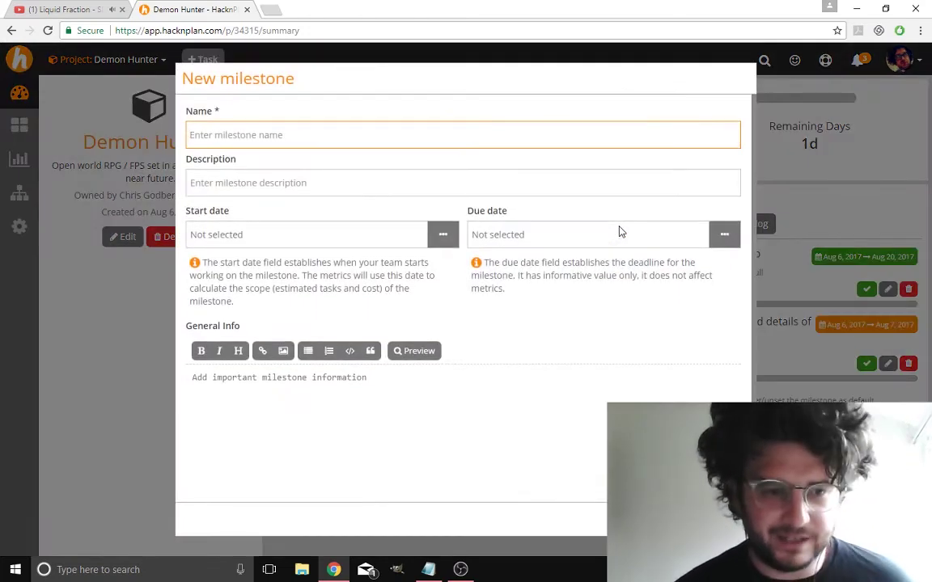
type("AS")
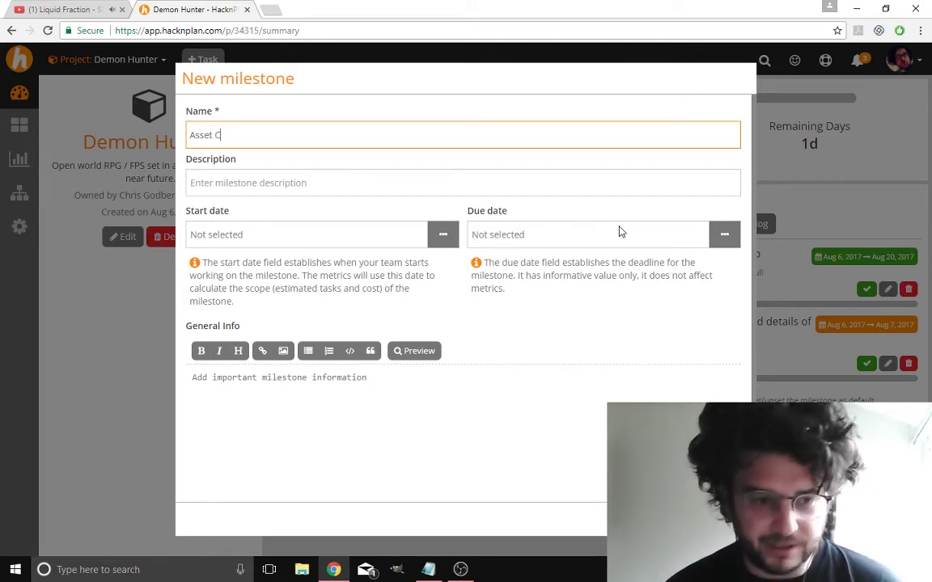
type("n")
key("Tab")
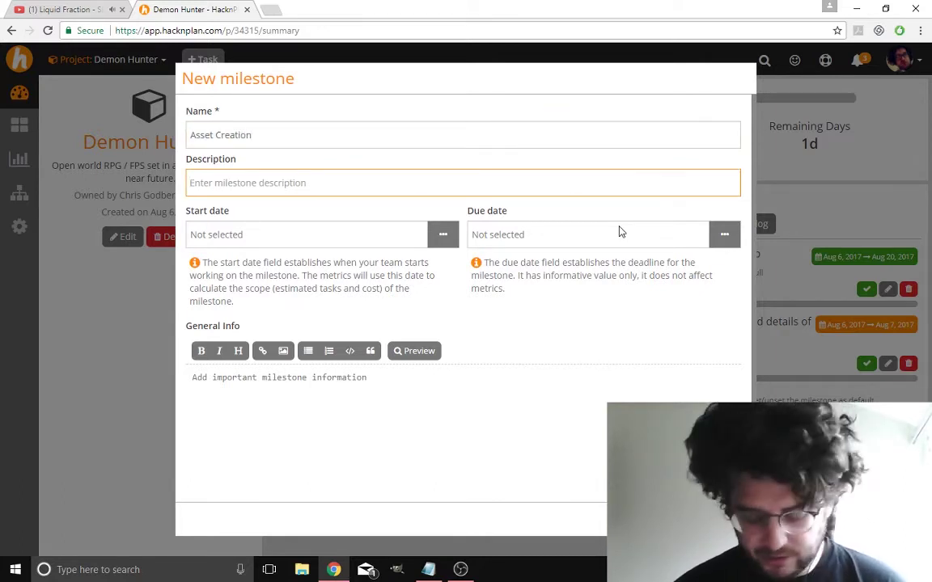
Enter "Splash screens, graphics , textures and 3D Models if required" as the milestone description
type("Splash sc")
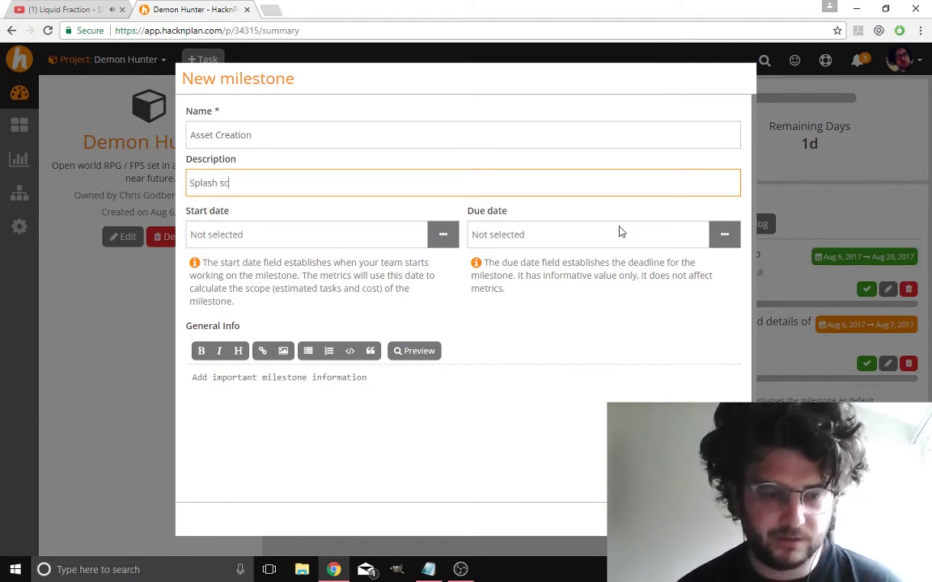
type("reens, graphics ")
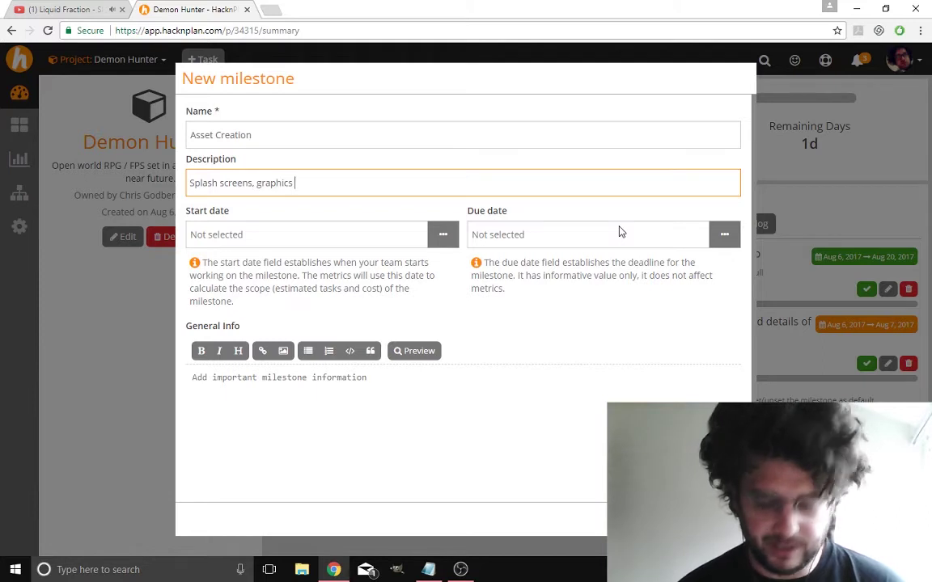
type(", text")
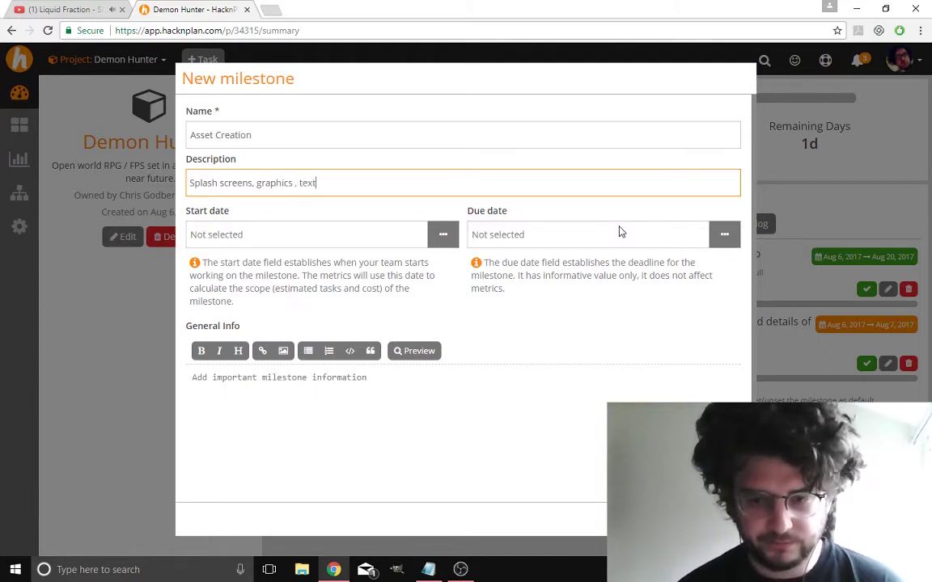
type("ures and")
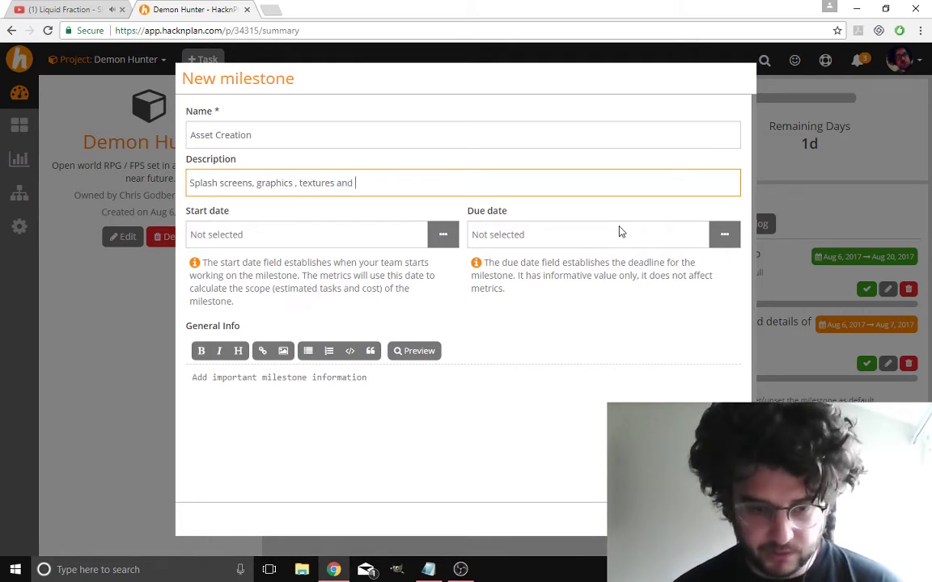
key("BackSpace")
key("BackSpace")
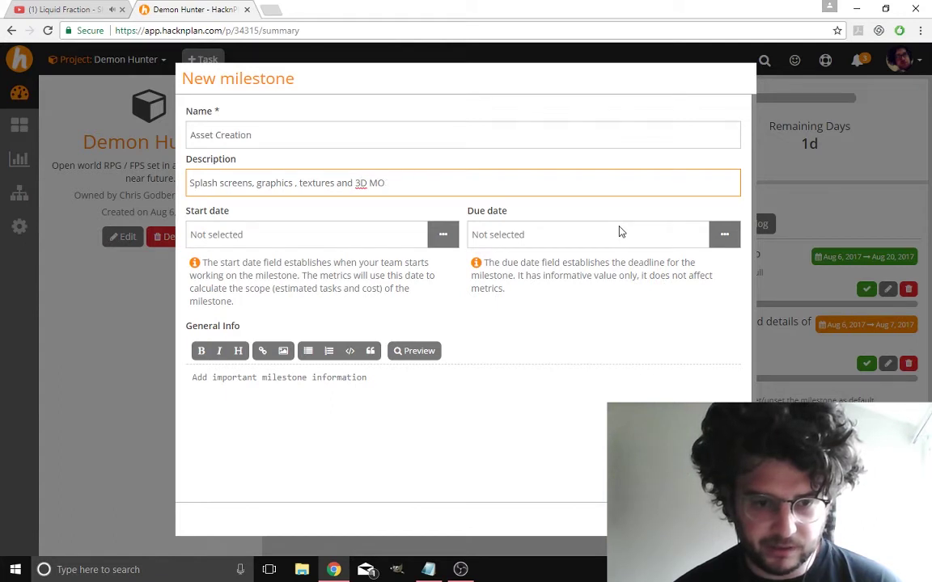
type("odels if re")
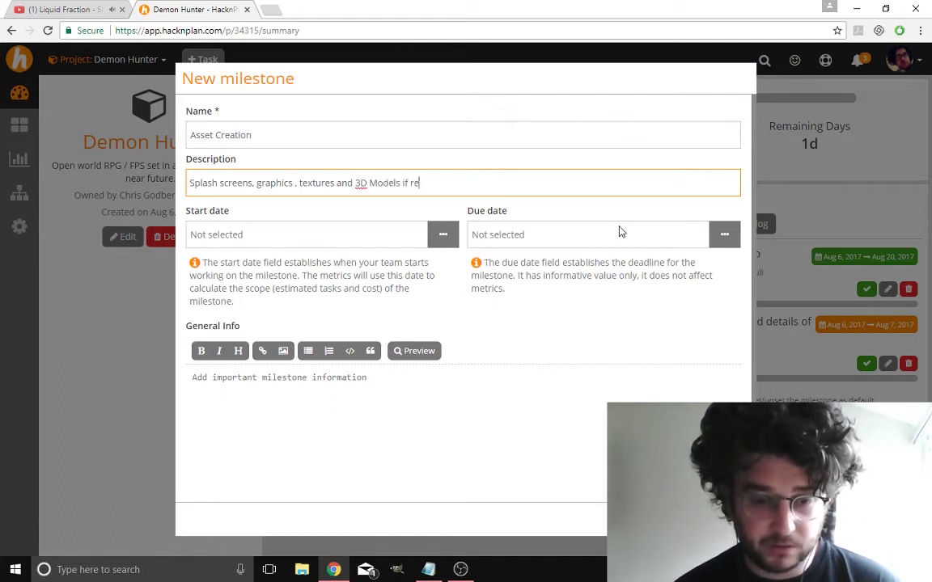
type("quired")
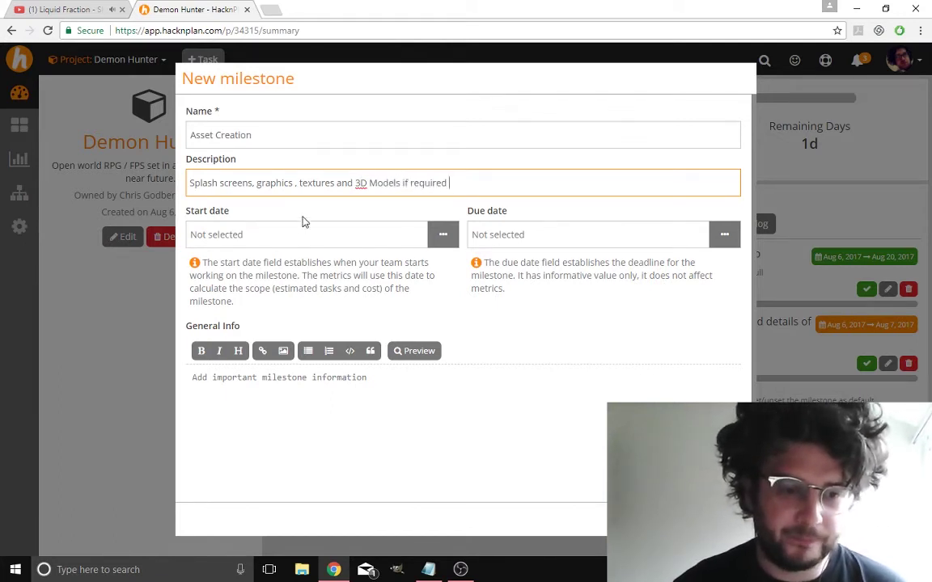
Set the milestone's start date to August 6, 2017 and its due date to August 19, 2017, both at 12:00 AM
left_click(441, 236)
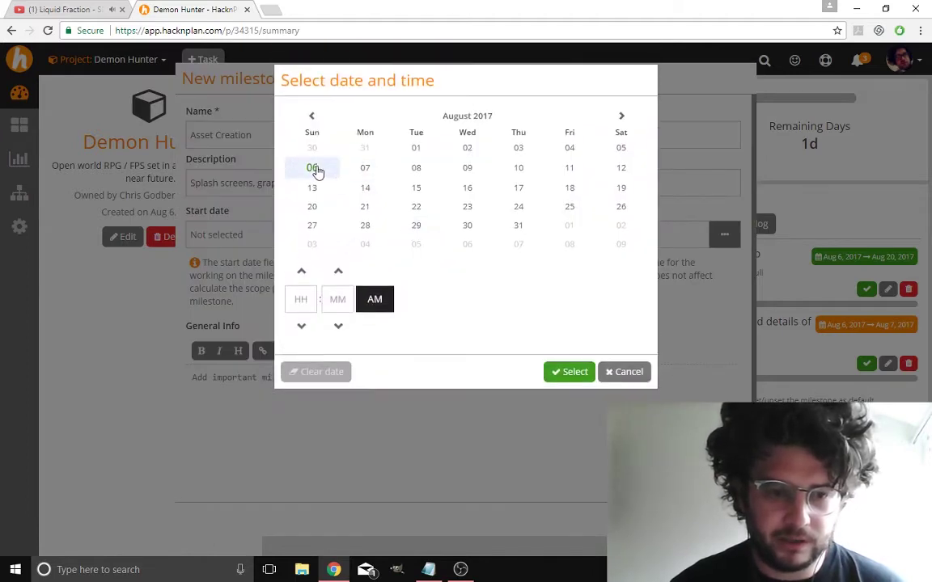
left_click(313, 170)
left_click(566, 375)
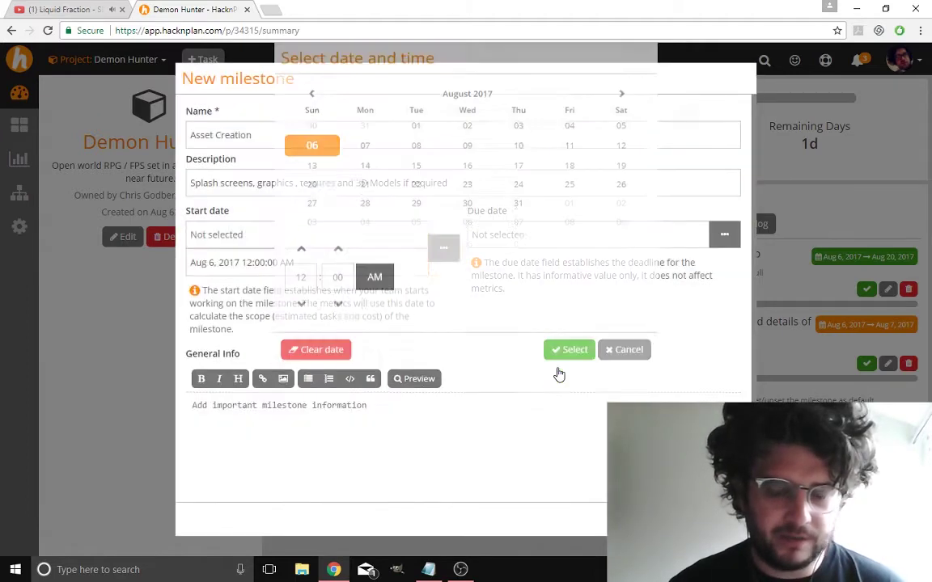
left_click(724, 234)
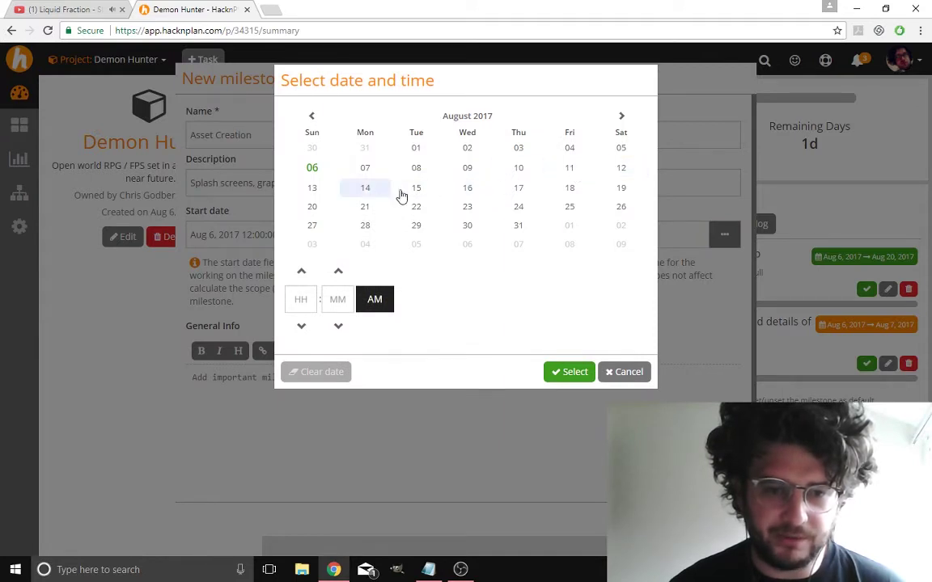
left_click(630, 190)
left_click(570, 372)
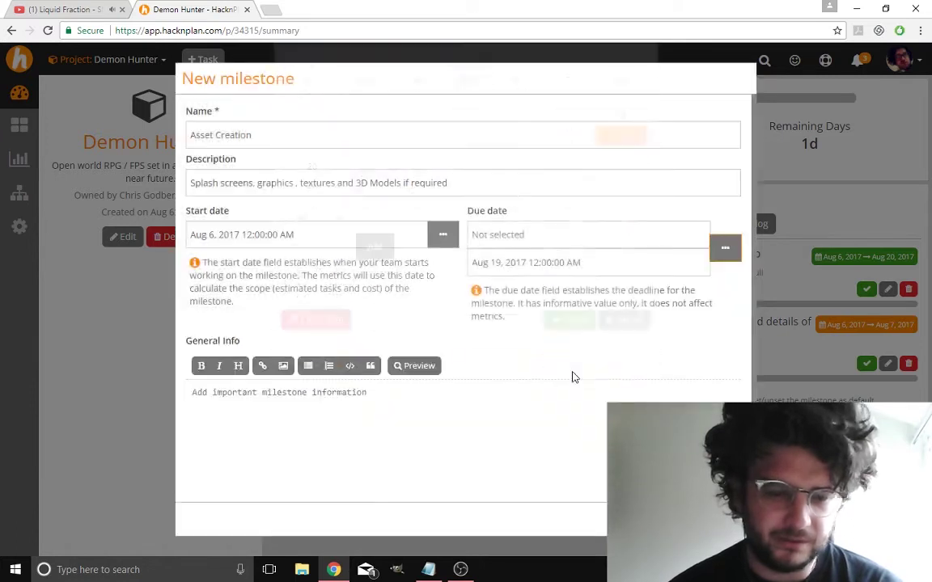
Enter "Creation of assets for gameplay" as the general info, correcting the spelling of "assets", and create the milestone
left_click(345, 404)
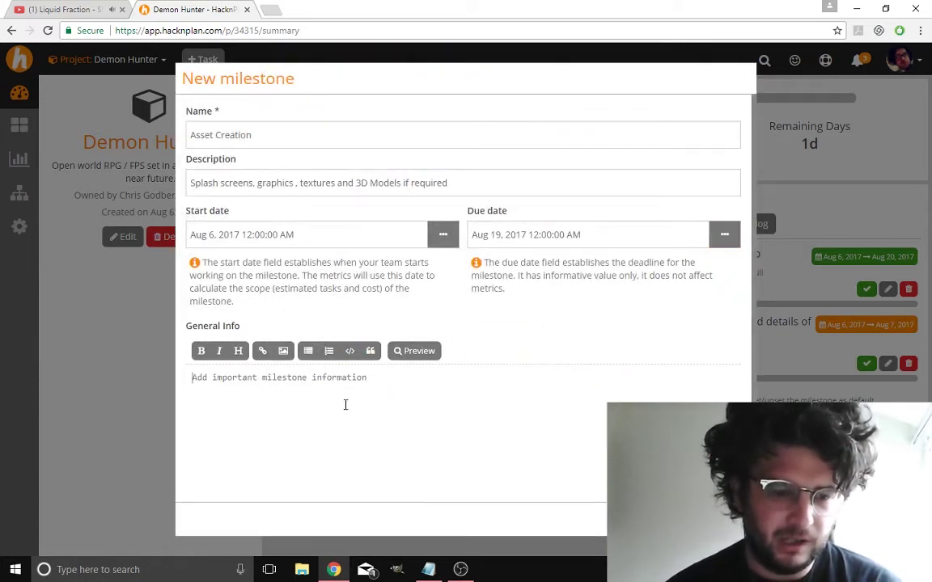
type("c")
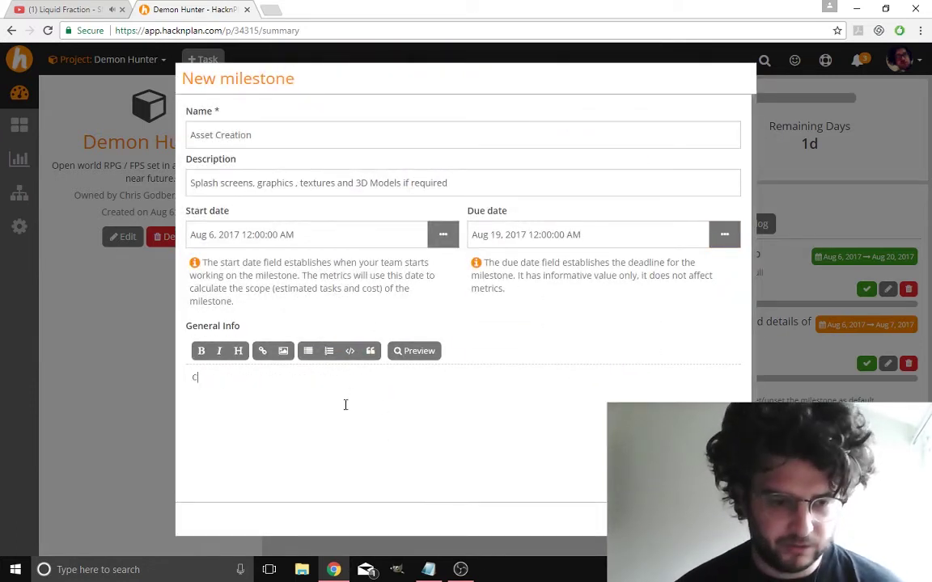
type("reatiion of")
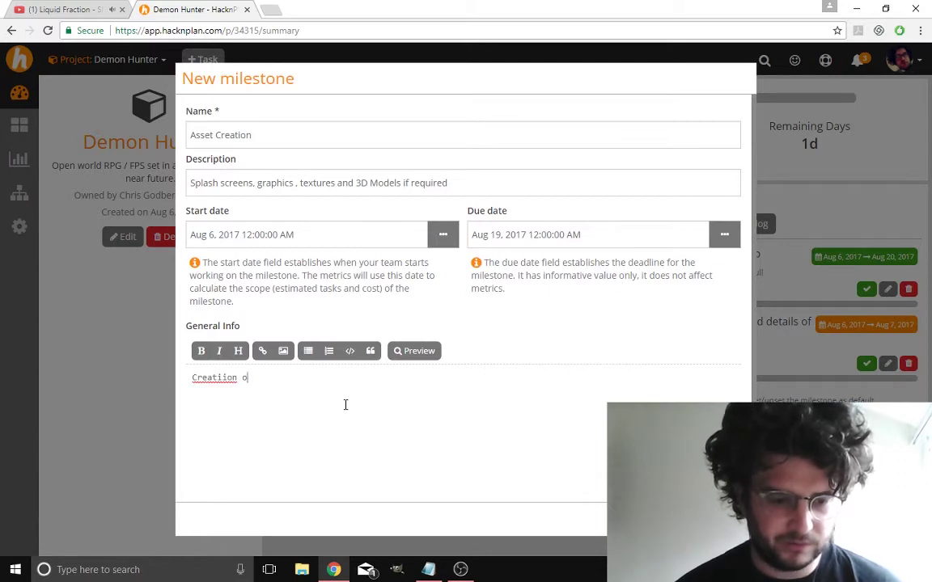
key("BackSpace")
key("BackSpace")
key("BackSpace")
type("n of")
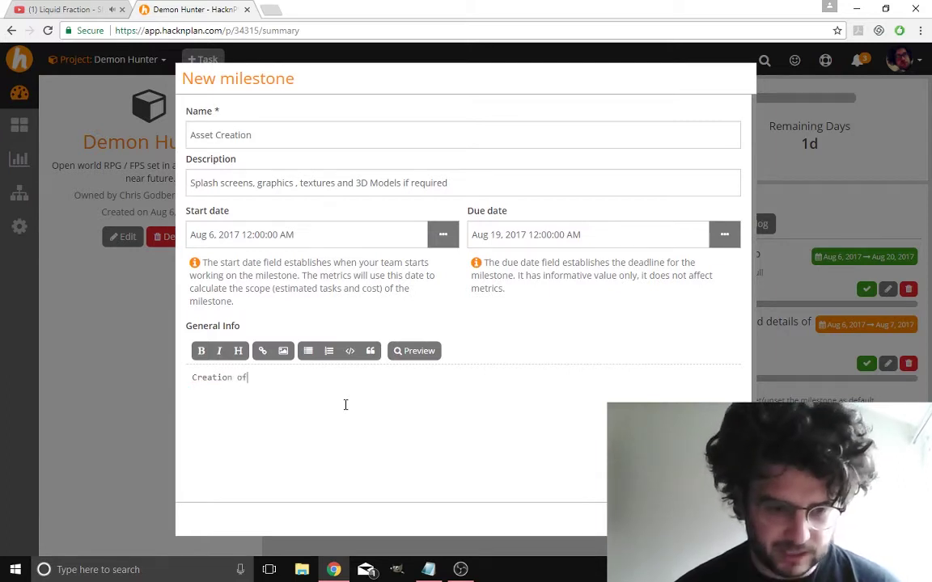
type(" assetts for g")
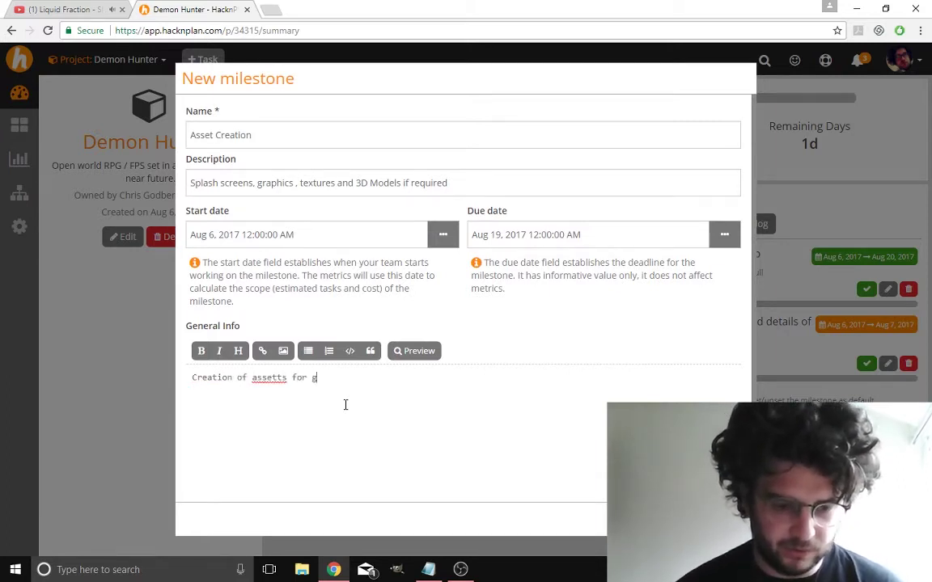
type("ame play")
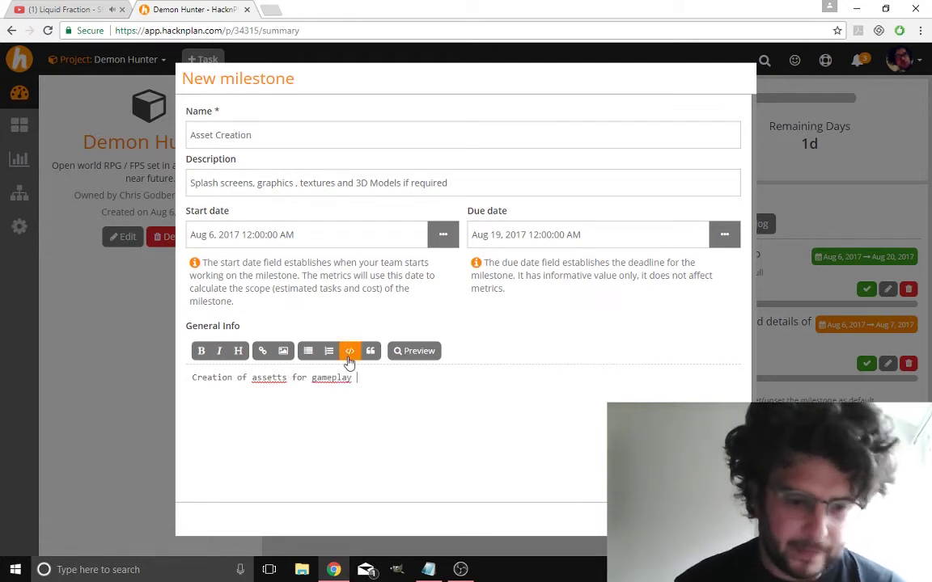
right_click(271, 377)
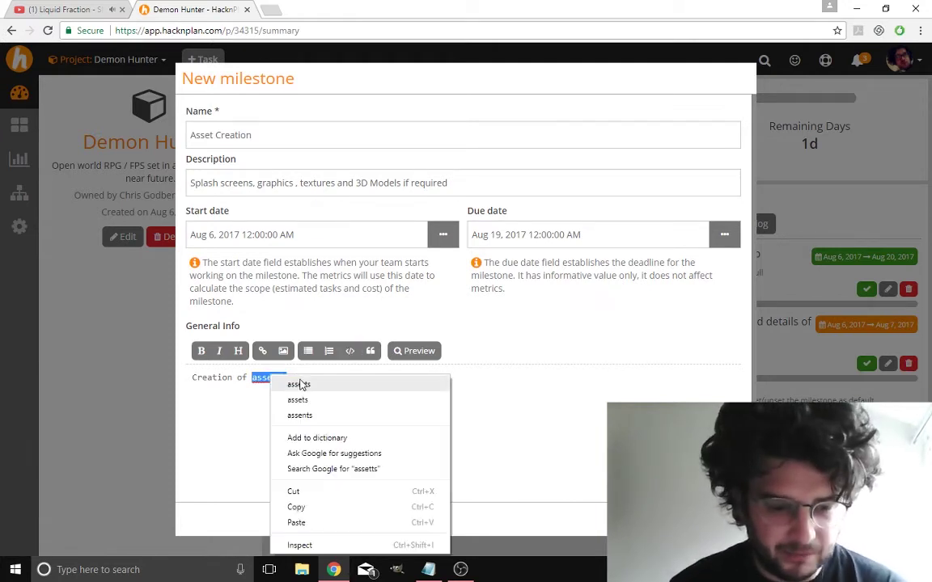
left_click(287, 398)
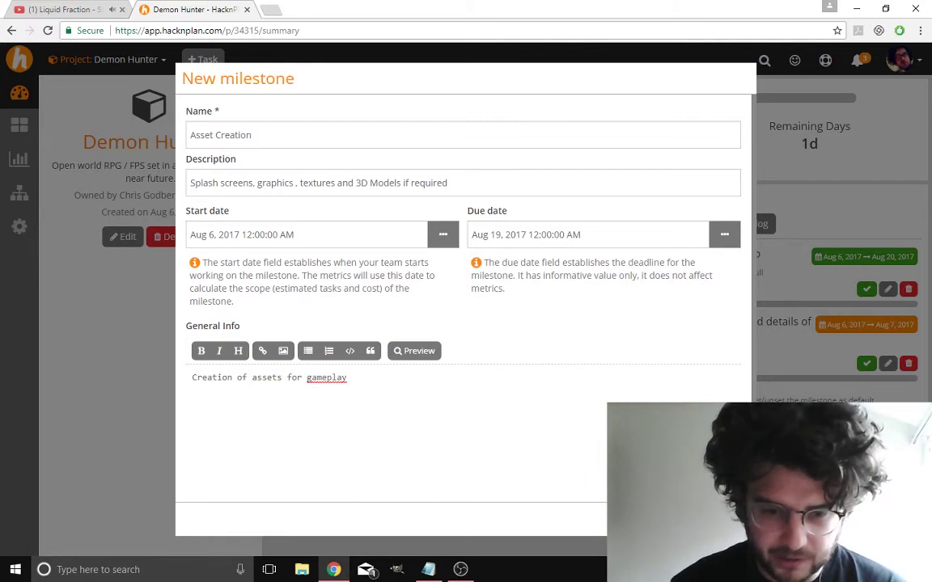
left_click(720, 519)
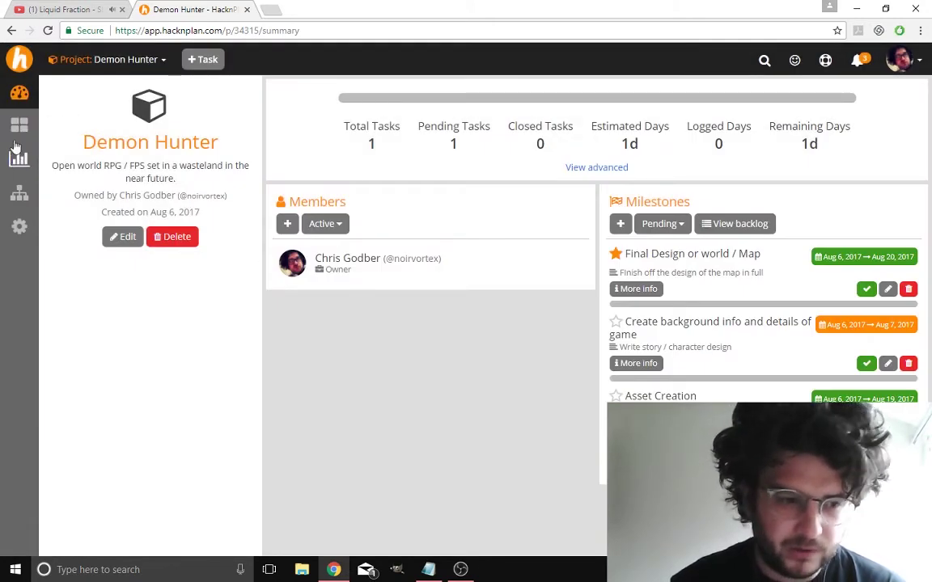
Start a new milestone named "Scripting" with the description "Implement and test all scripts for game"
left_click(622, 227)
type("Scr")
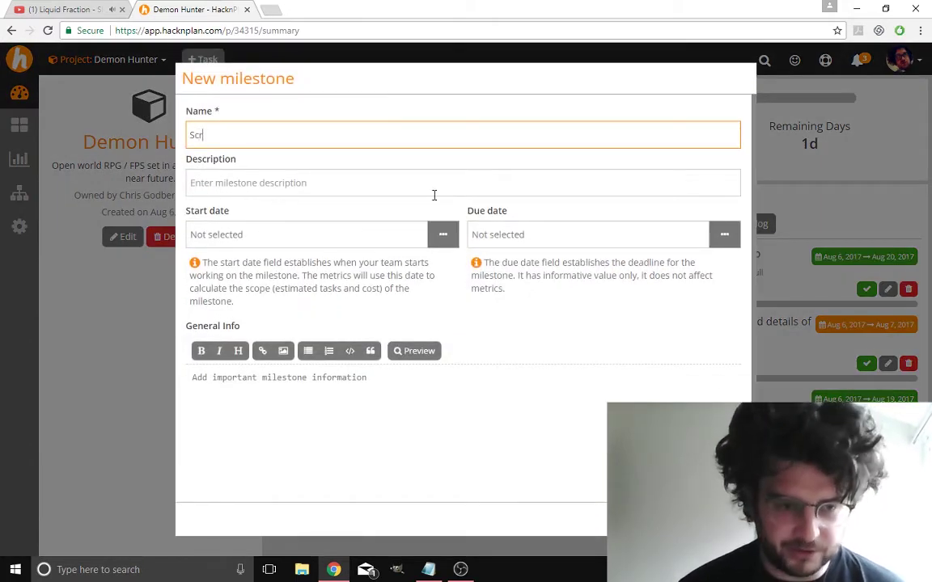
type("ipting")
left_click(434, 195)
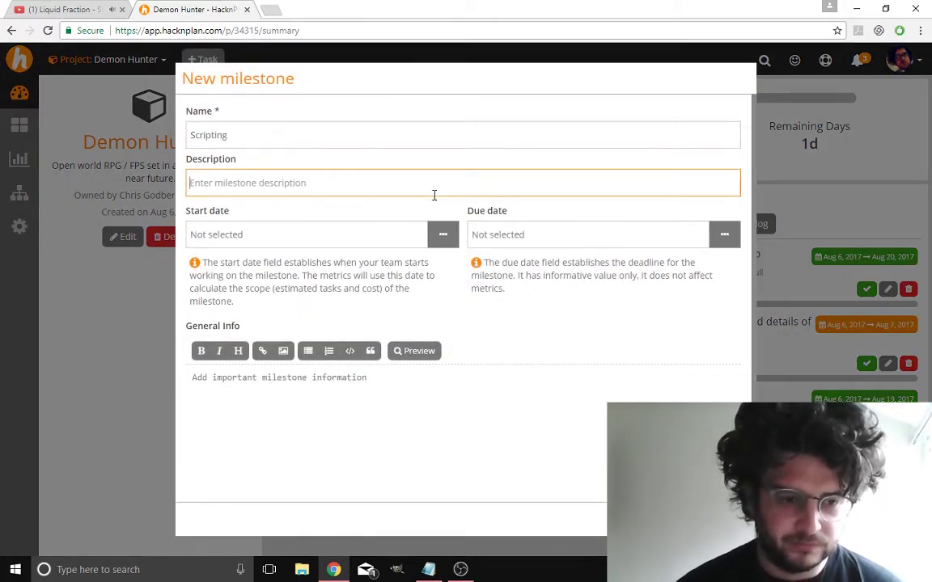
type("Impoement")
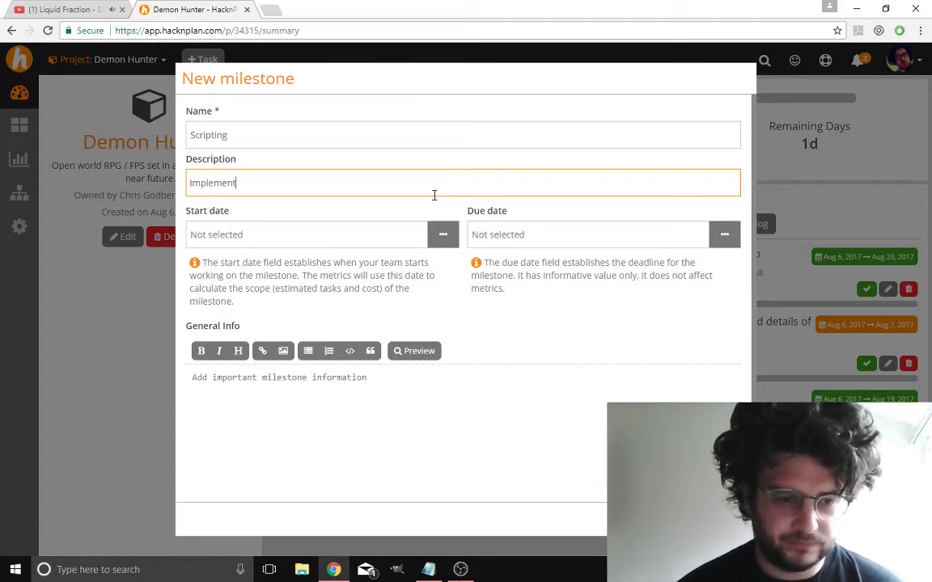
type(" and test ")
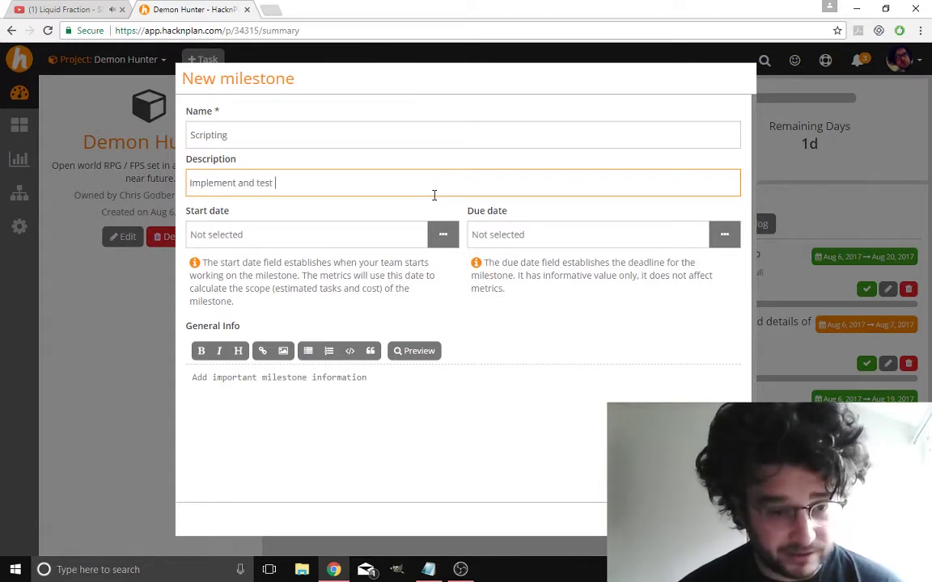
type("all scripts for game")
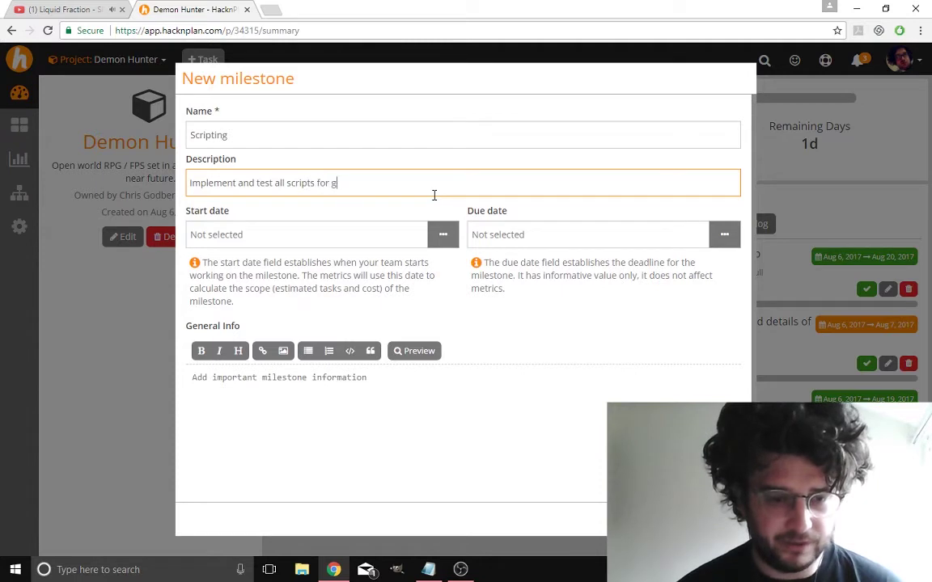
Set the Scripting milestone's start date to August 6, 2017 and its due date to September 3, 2017, both at 12:00 AM
left_click(442, 235)
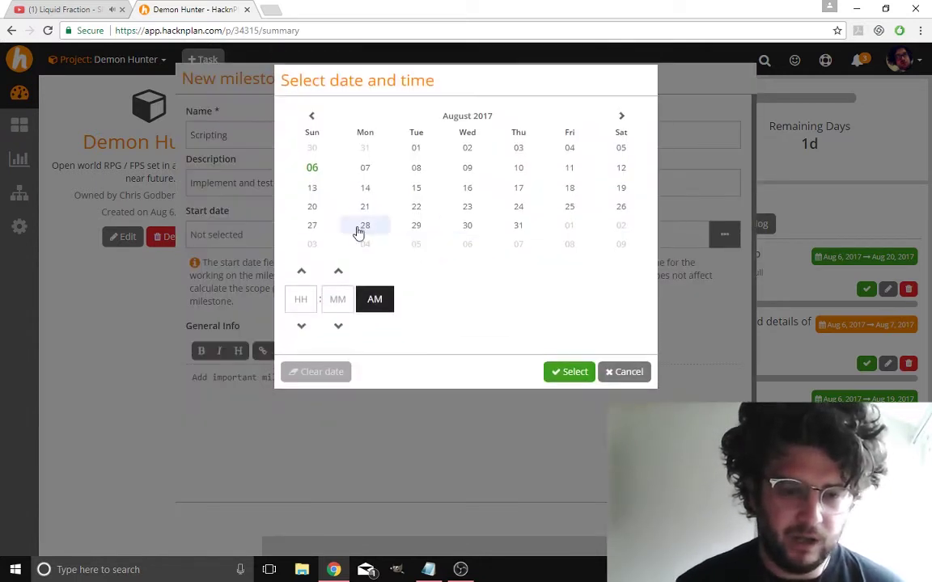
left_click(314, 168)
left_click(569, 372)
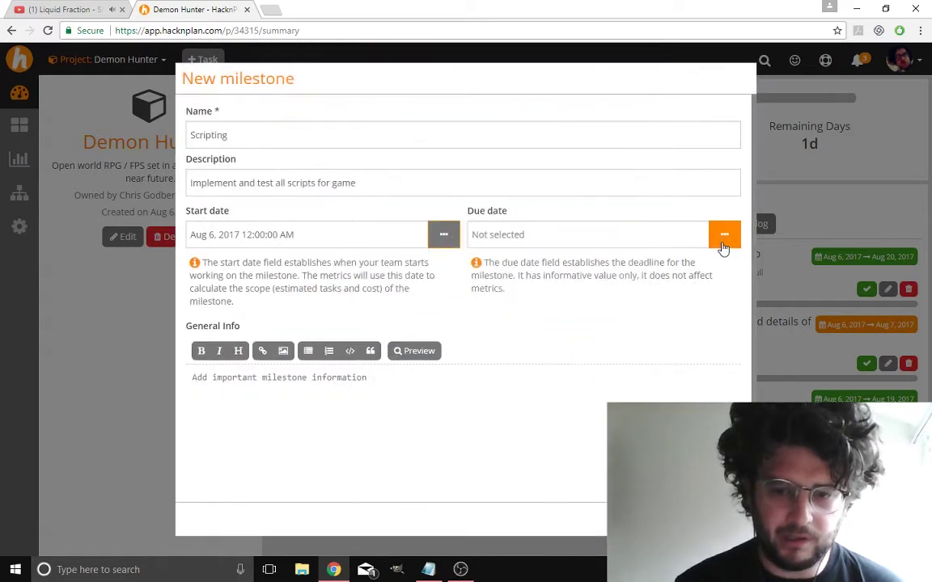
left_click(721, 243)
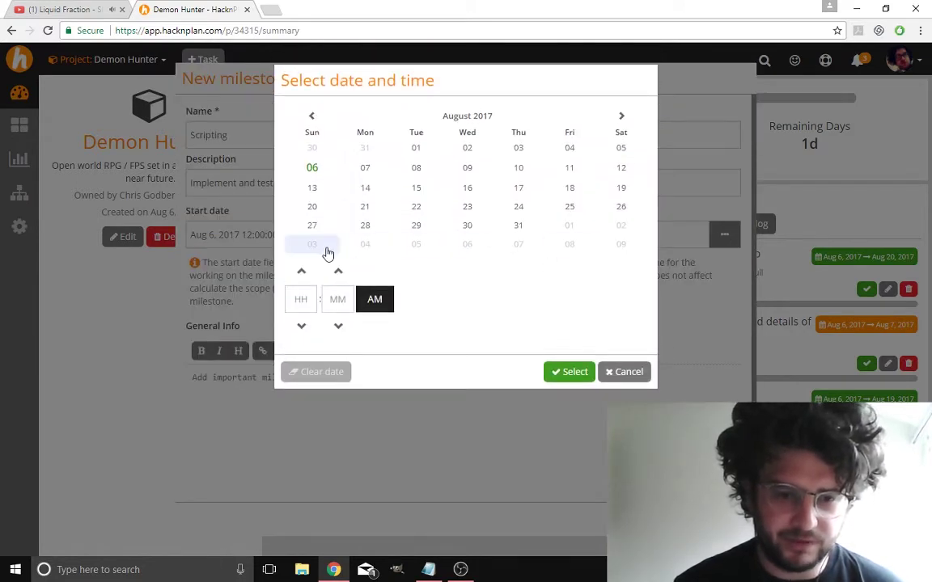
left_click(622, 116)
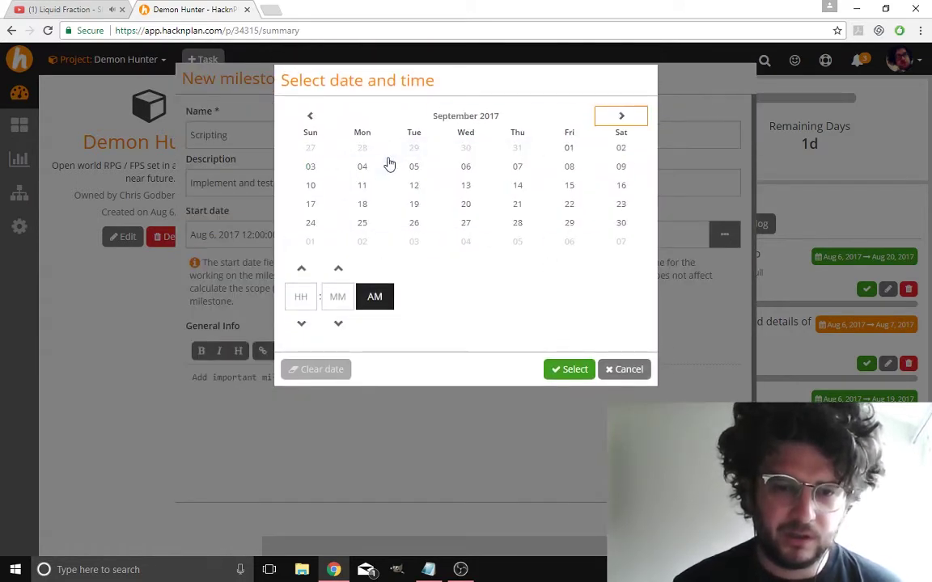
left_click(309, 166)
left_click(563, 369)
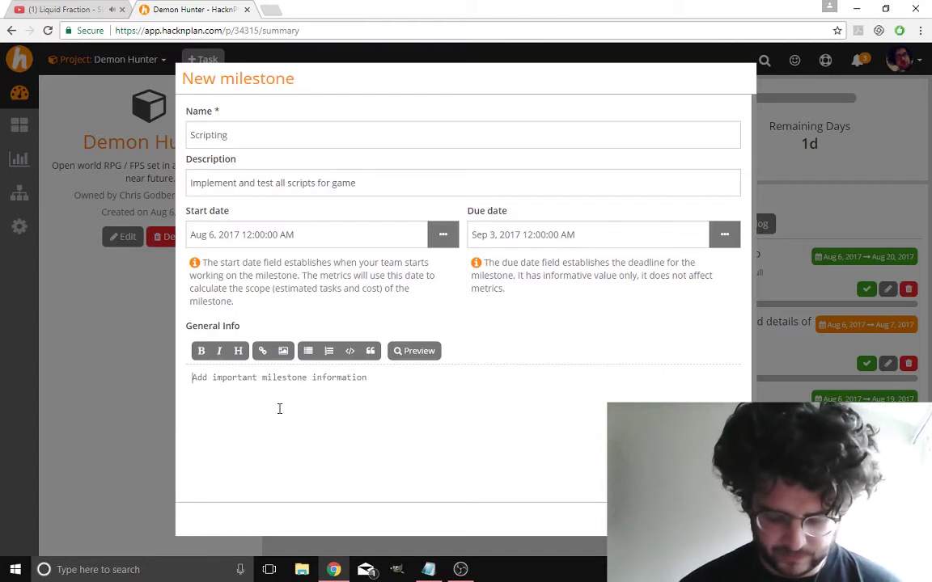
Enter "implement and test scripts in game" as the general info and create the Scripting milestone
type("implement and test ")
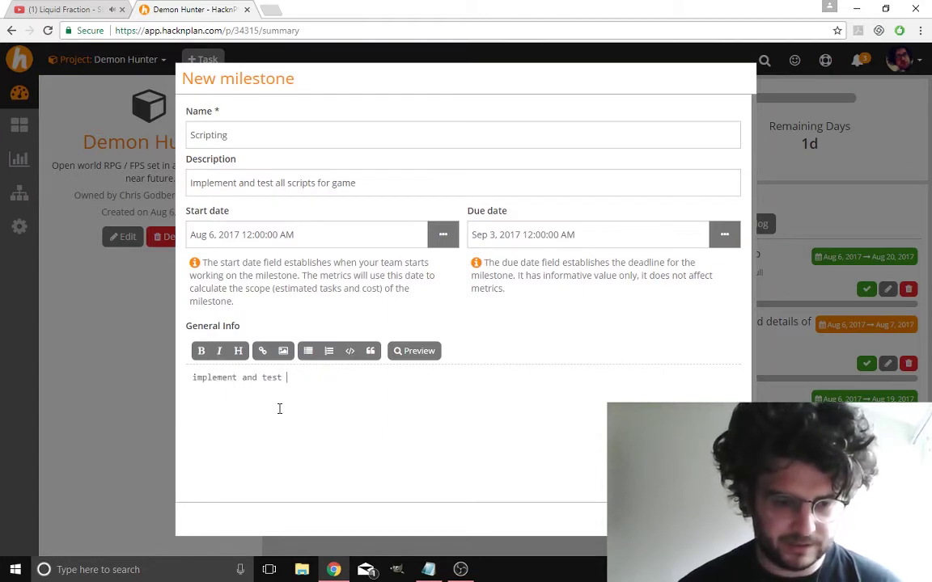
type("scripts in game")
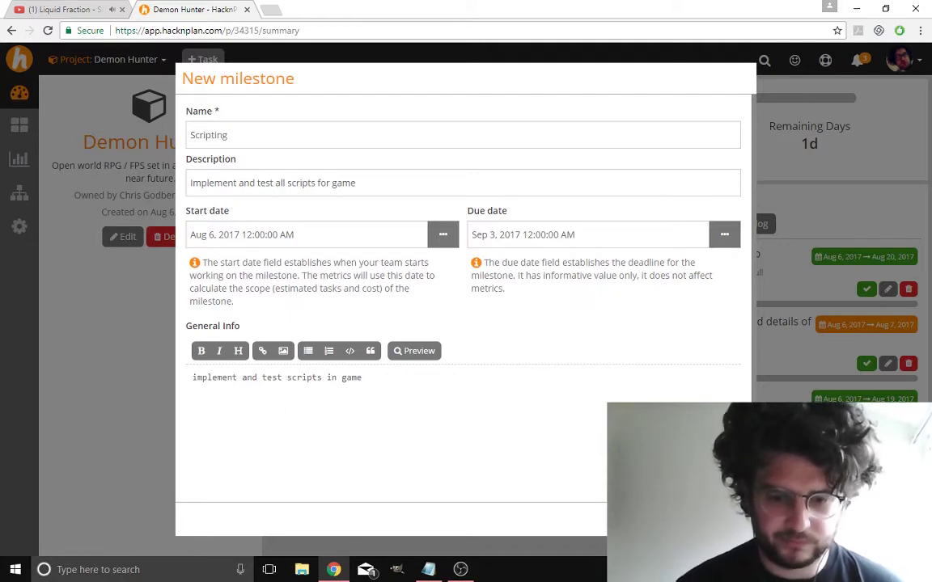
key("Escape")
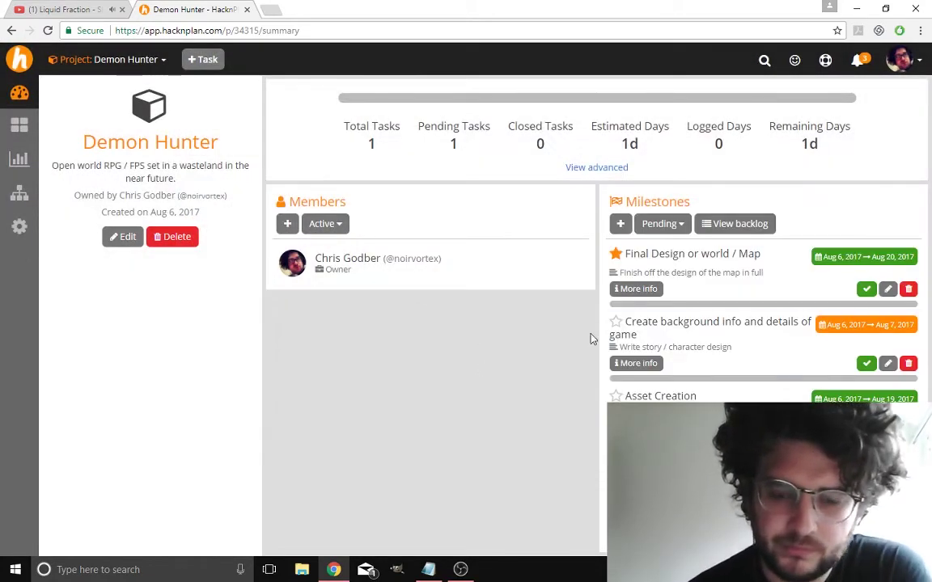
Start another new milestone from the project summary and name it "Develop Game mechanics and design"
left_click(620, 223)
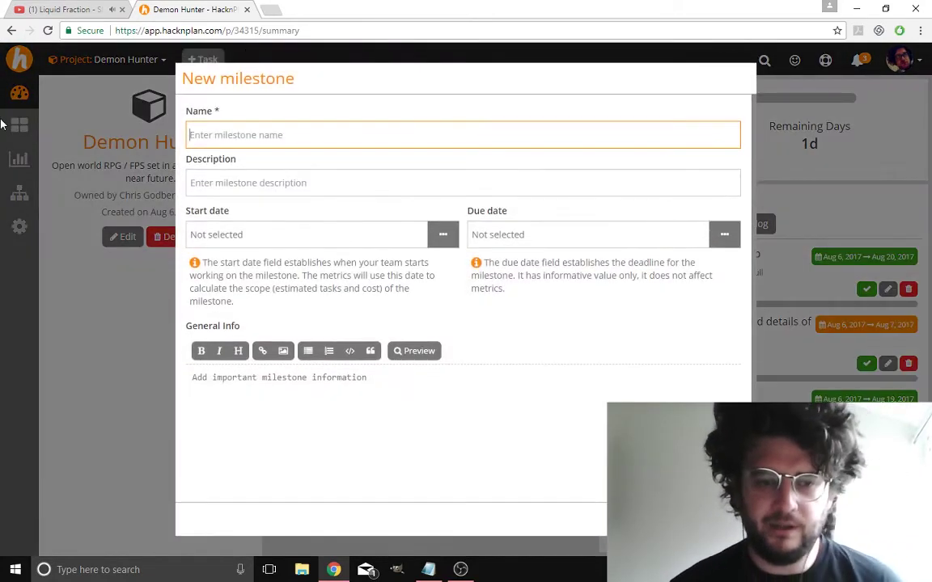
type("Develop")
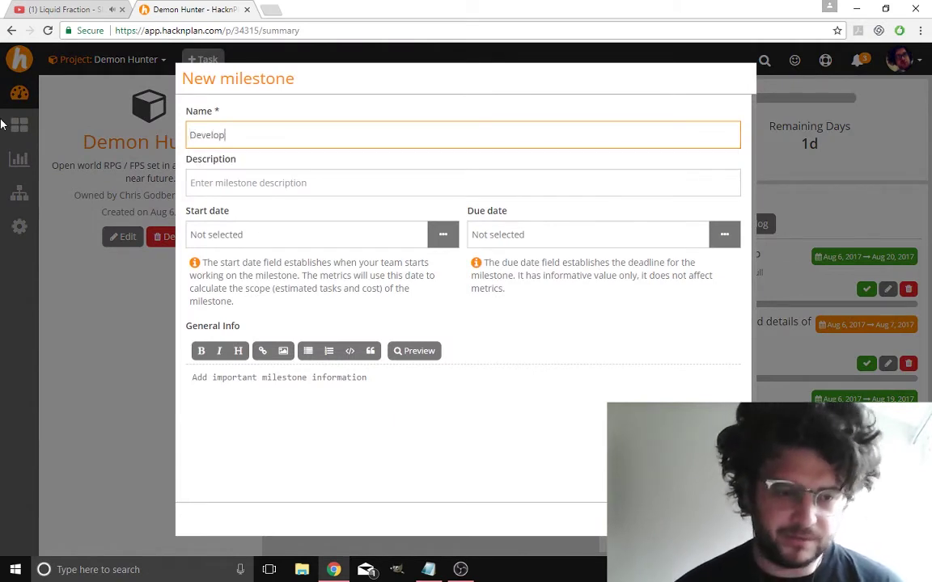
type(" Game Desigbn")
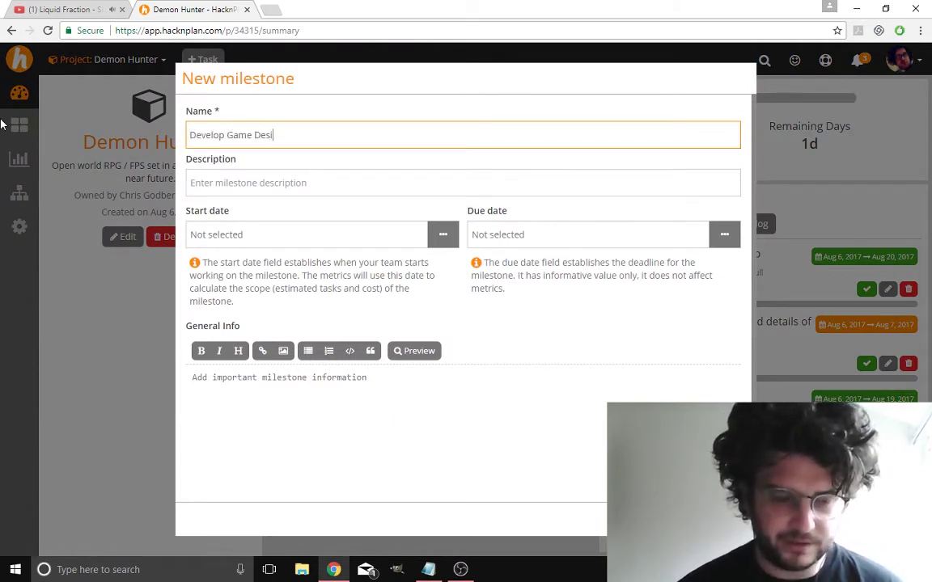
key("BackSpace")
key("BackSpace")
key("BackSpace")
key("BackSpace")
key("BackSpace")
key("BackSpace")
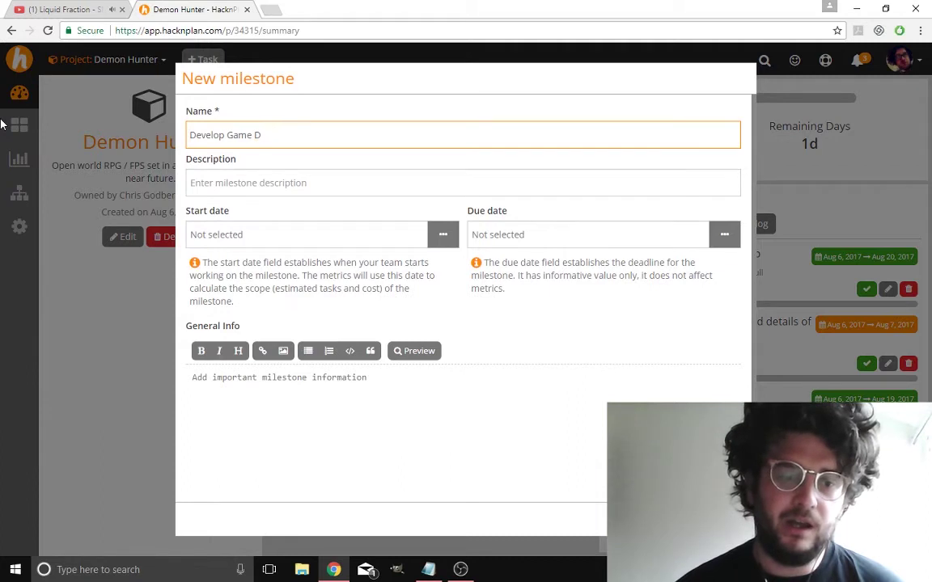
type("mechan")
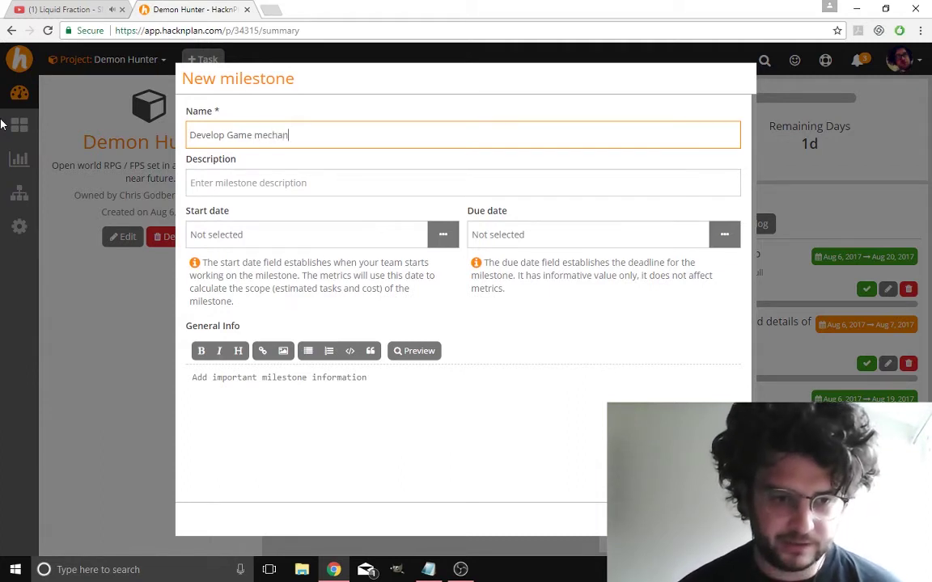
type("ics and design")
key("Tab")
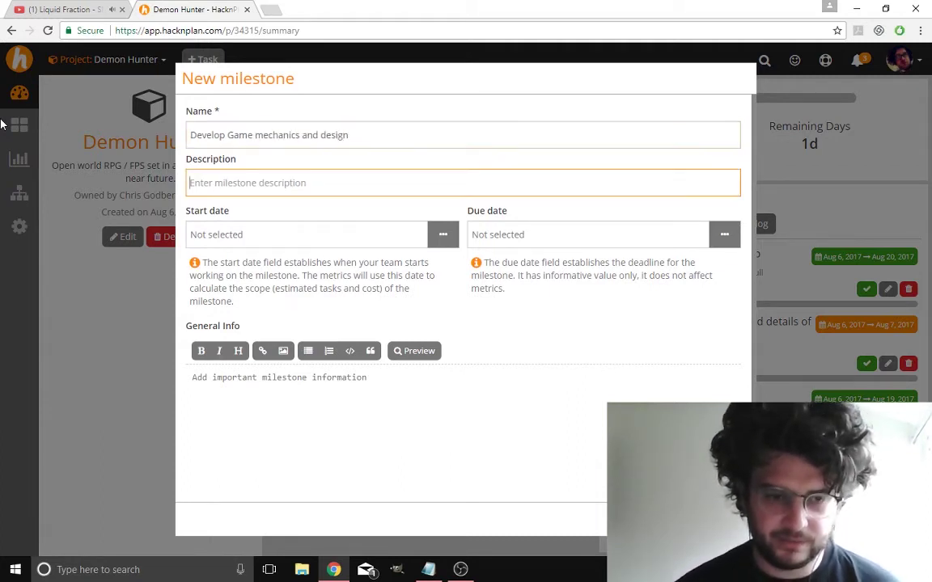
Enter "Create and define gameplay elements and mechanics" as the milestone description
type("Crea")
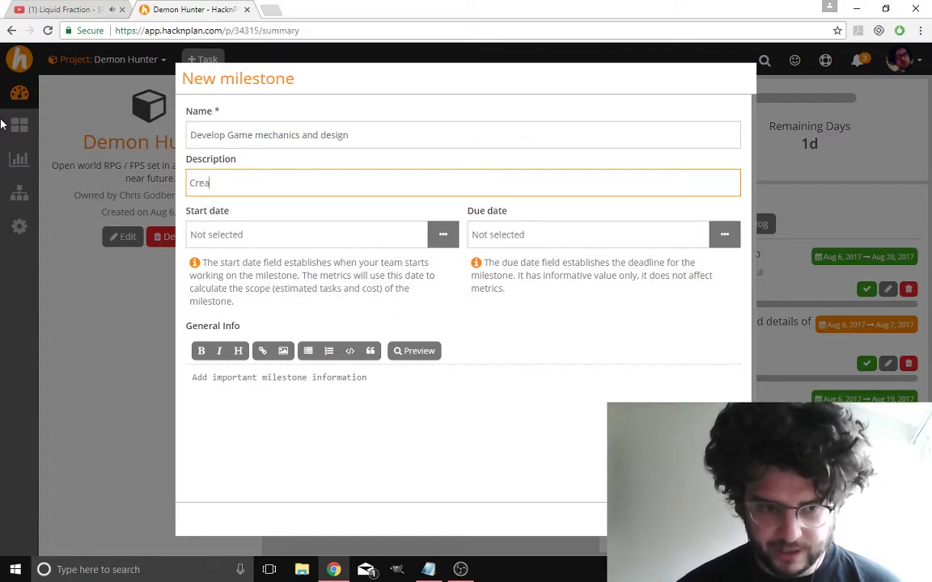
type("r")
key("BackSpace")
type("te")
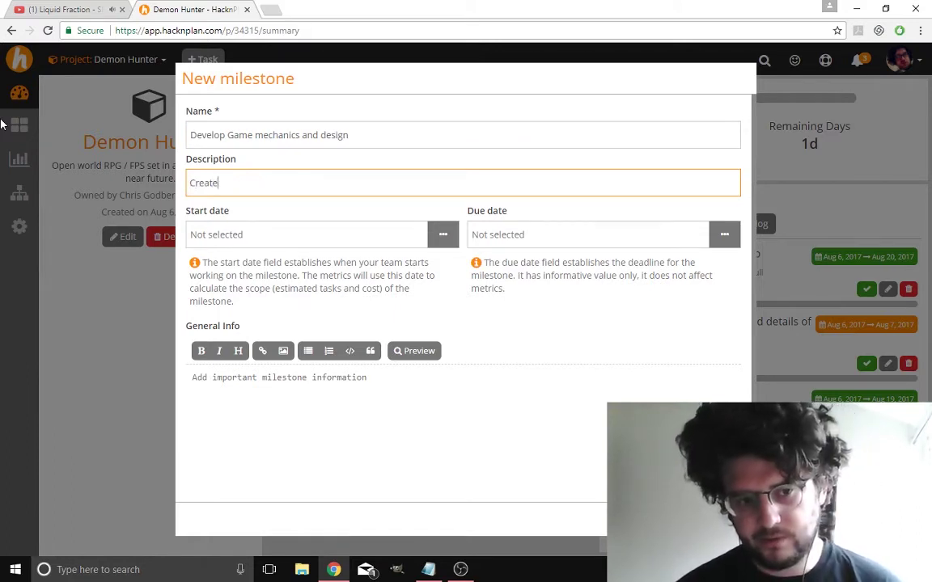
type(" and define gam")
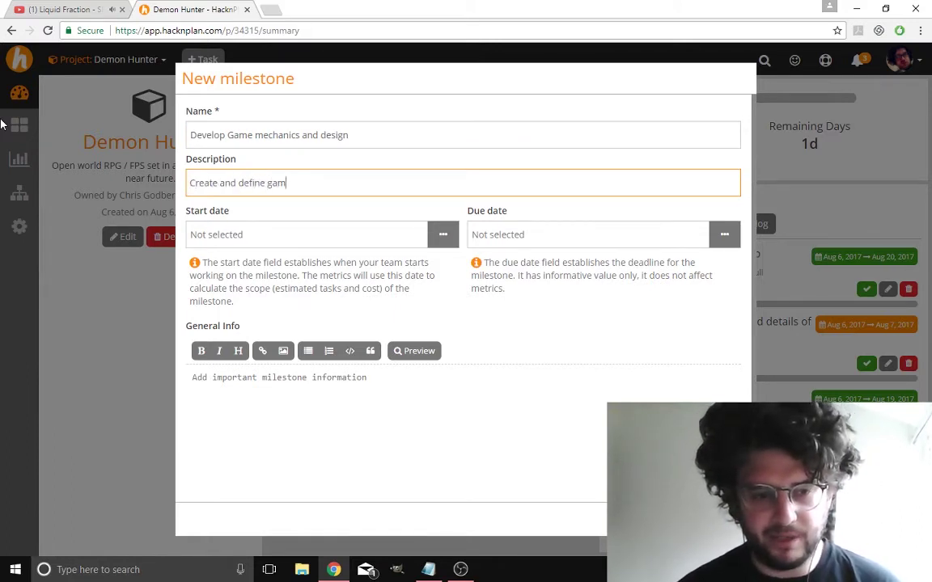
type("plaplay ")
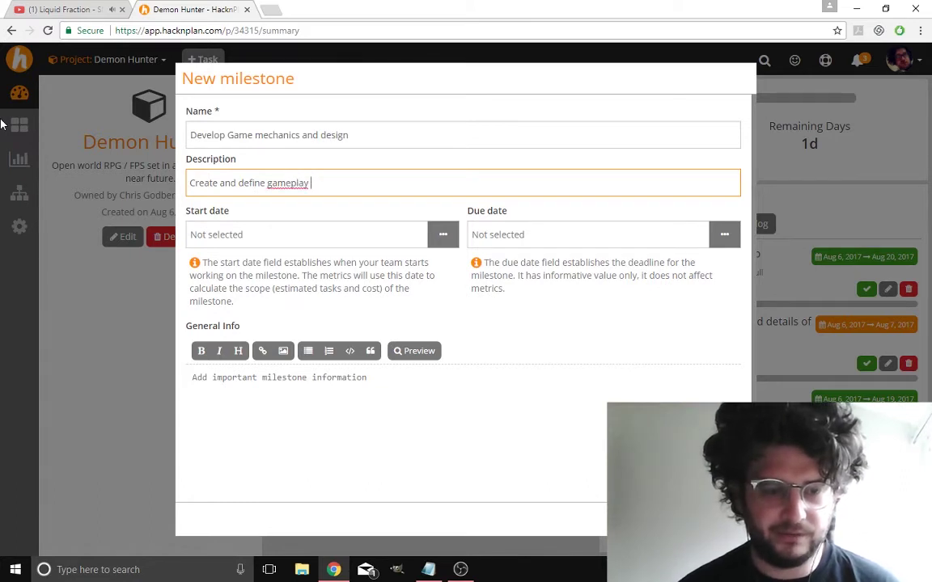
type("elemts")
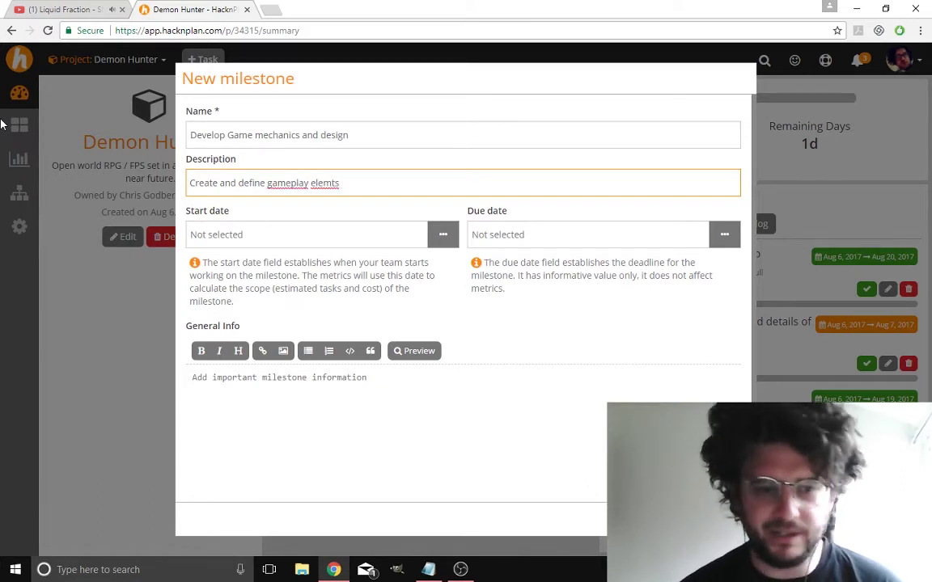
key("BackSpace")
key("BackSpace")
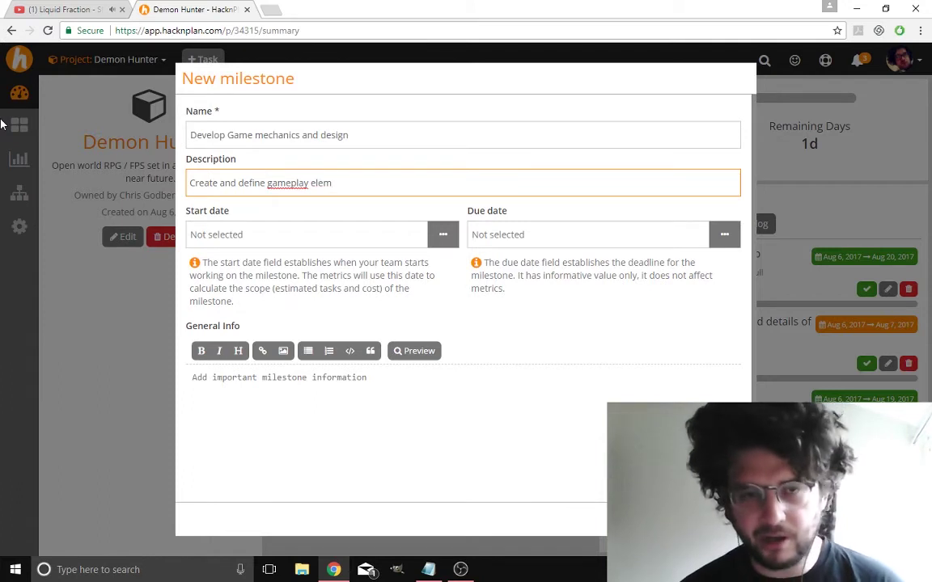
type("ents.")
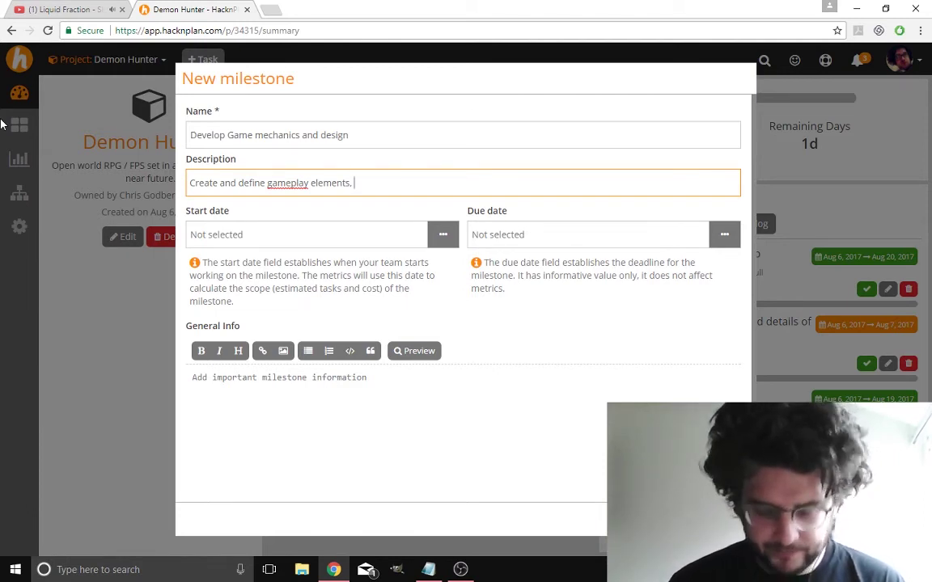
type("nd mechanics")
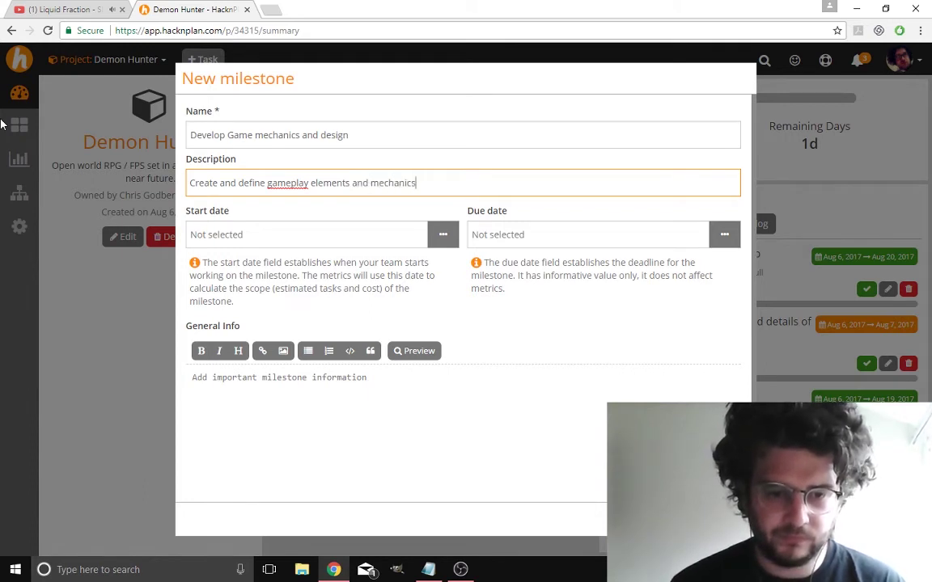
Set the game mechanics milestone's start date to August 6, 2017 and its due date to August 20, 2017, both at 12:00 AM
left_click(438, 236)
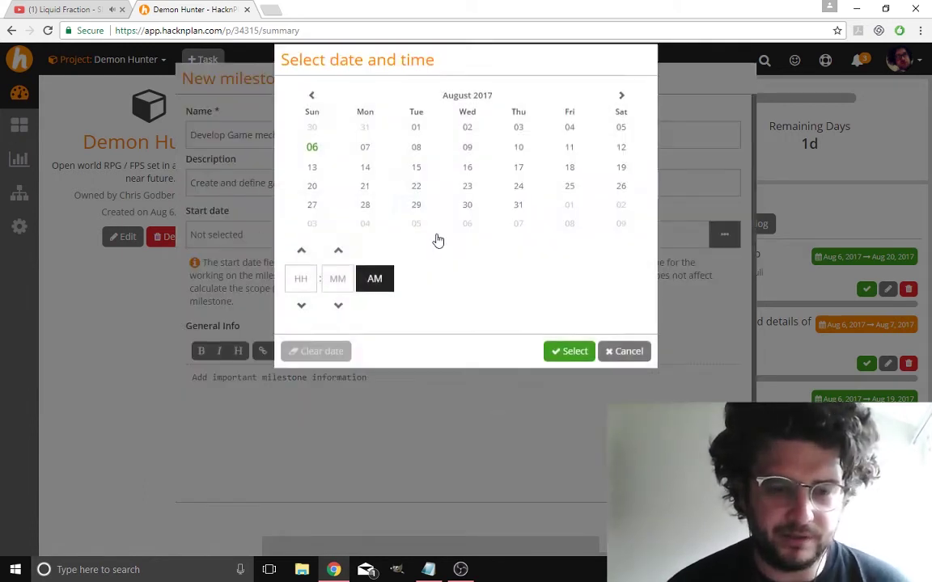
left_click(311, 168)
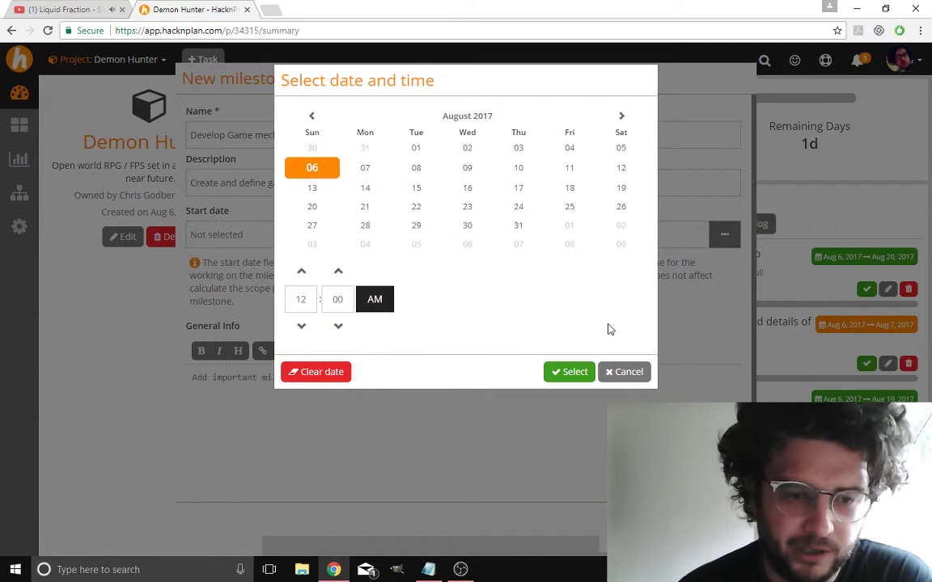
left_click(570, 375)
left_click(724, 234)
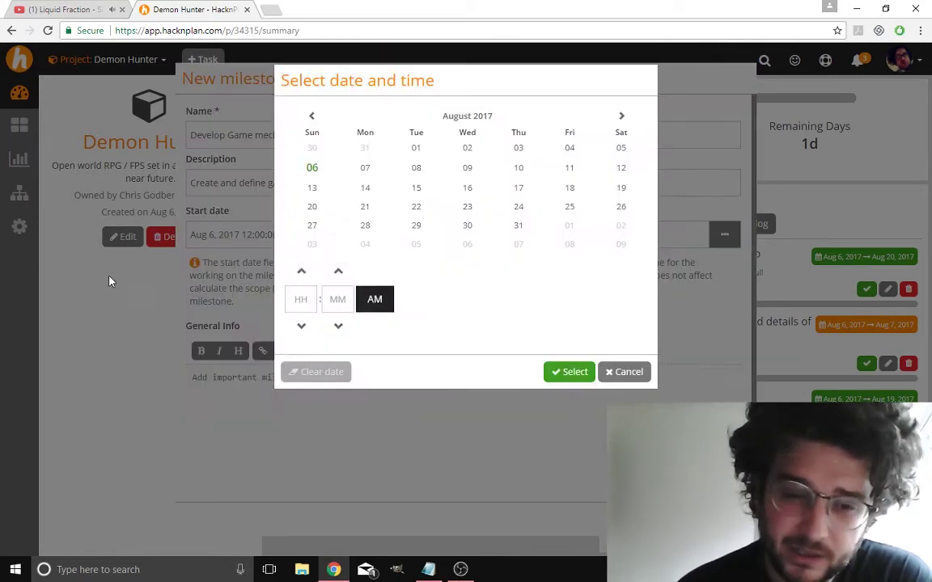
left_click(314, 207)
left_click(578, 373)
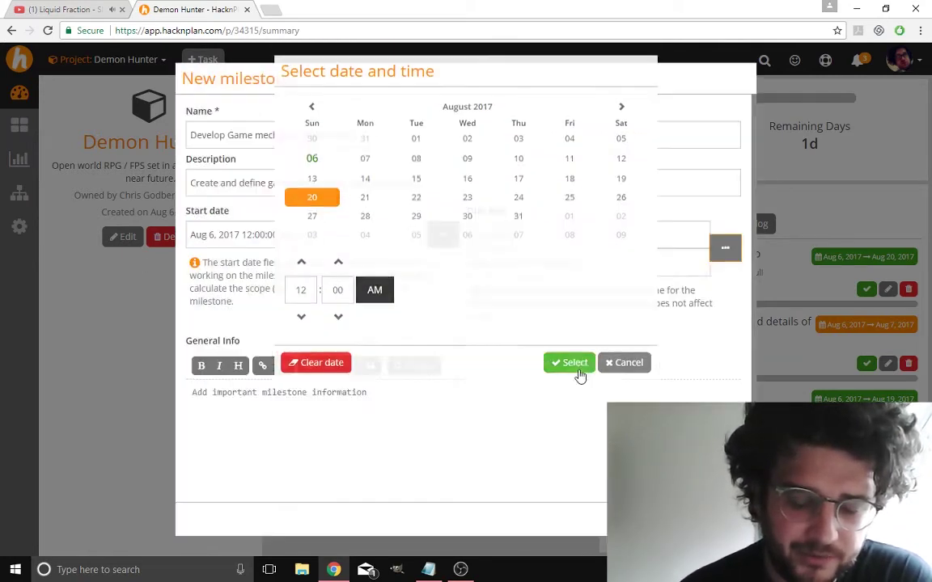
Enter "game mechanics / design" as the milestone's general info
left_click(408, 434)
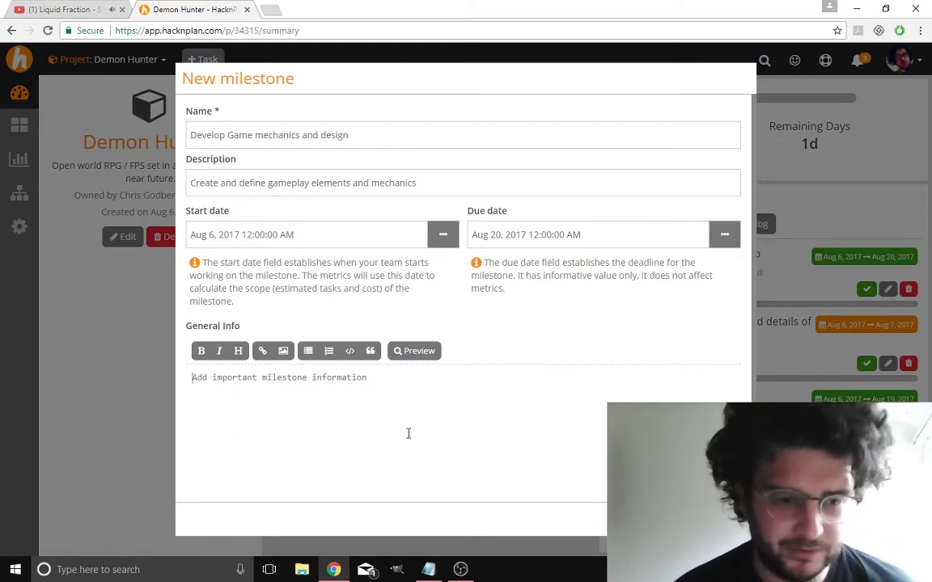
type("game mechanics")
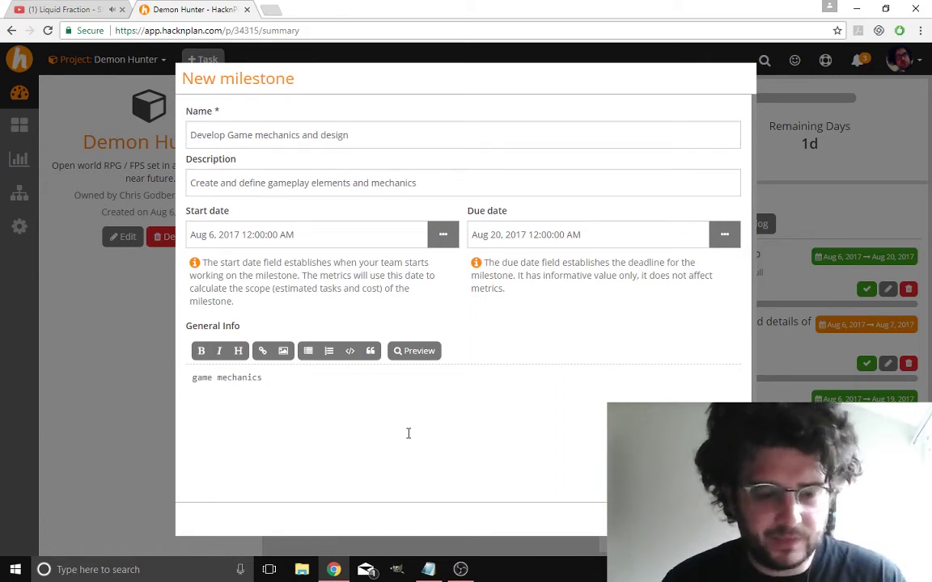
type("/ ")
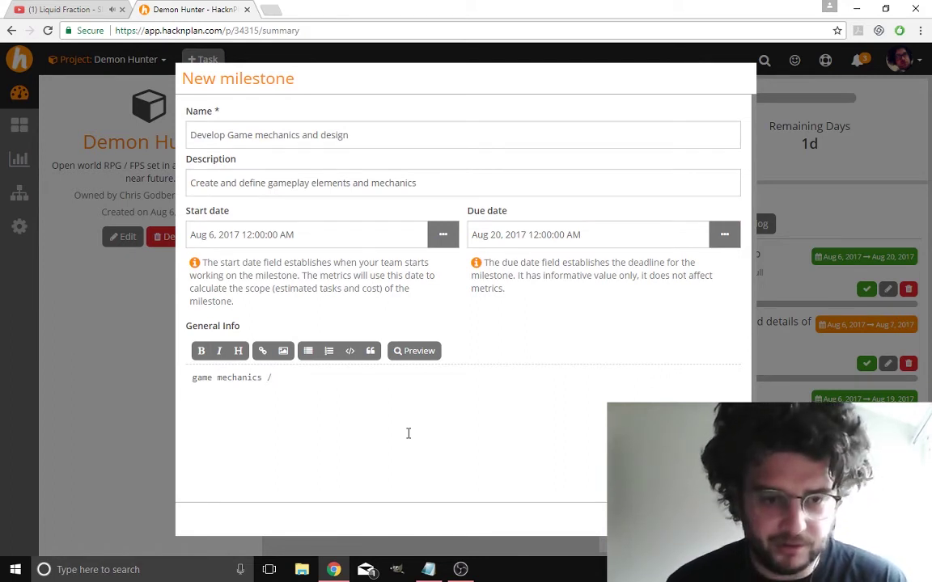
type("design")
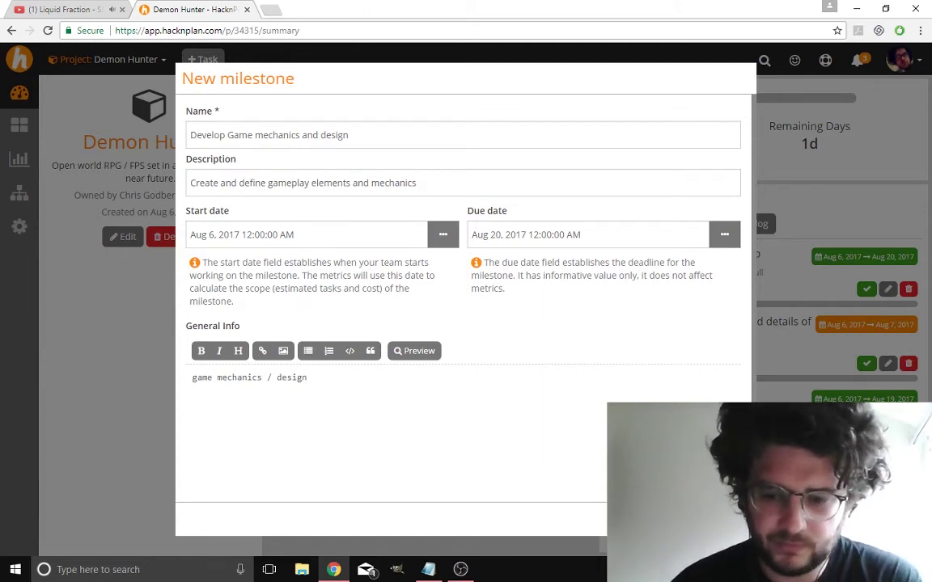
Save the new milestone and display the Design tasks of "Develop Game mechanics and design" on the project board
key("ctrl+Return")
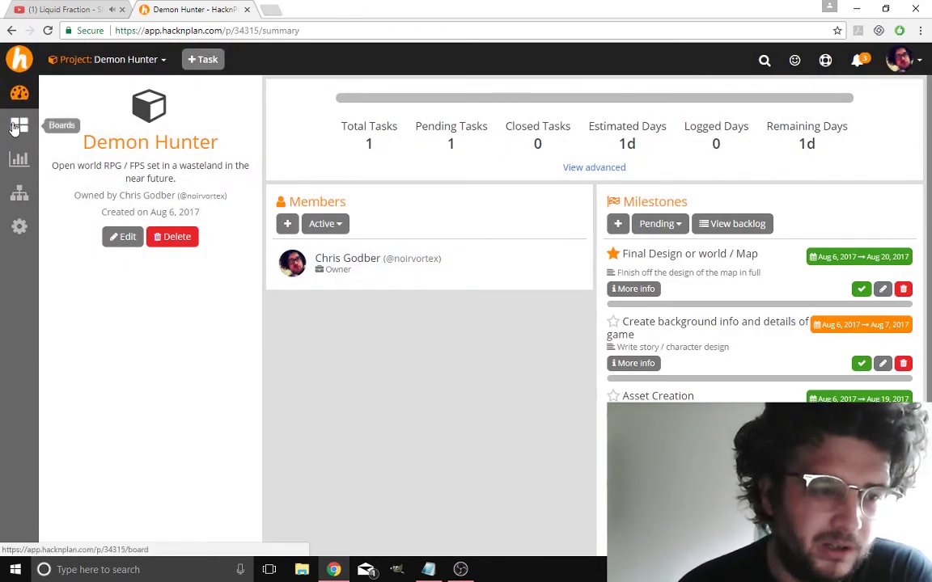
left_click(14, 128)
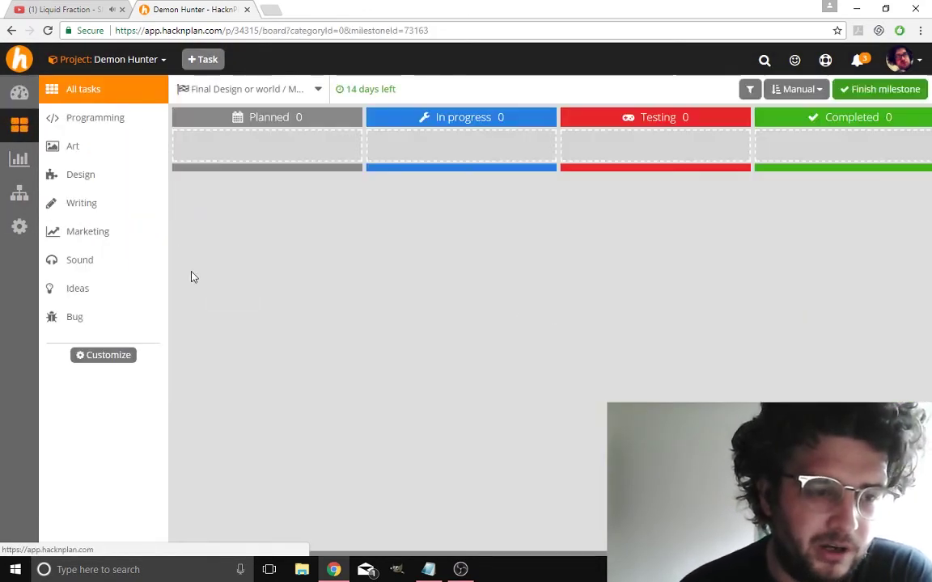
left_click(82, 212)
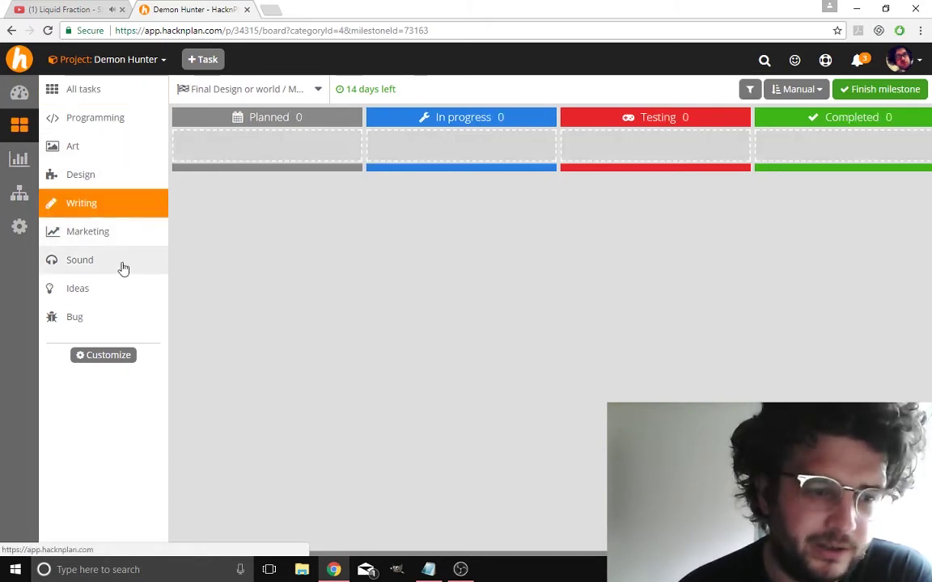
left_click(256, 89)
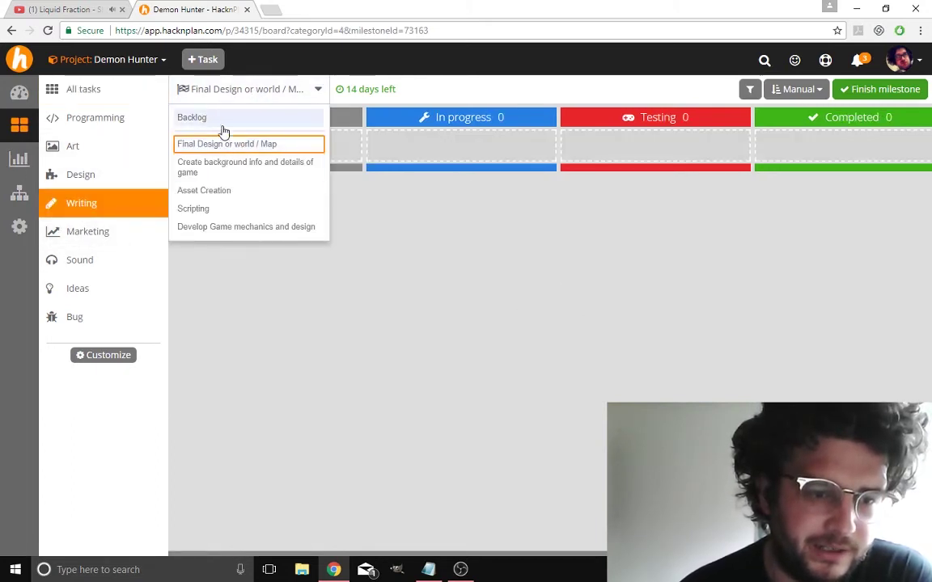
left_click(241, 167)
left_click(270, 96)
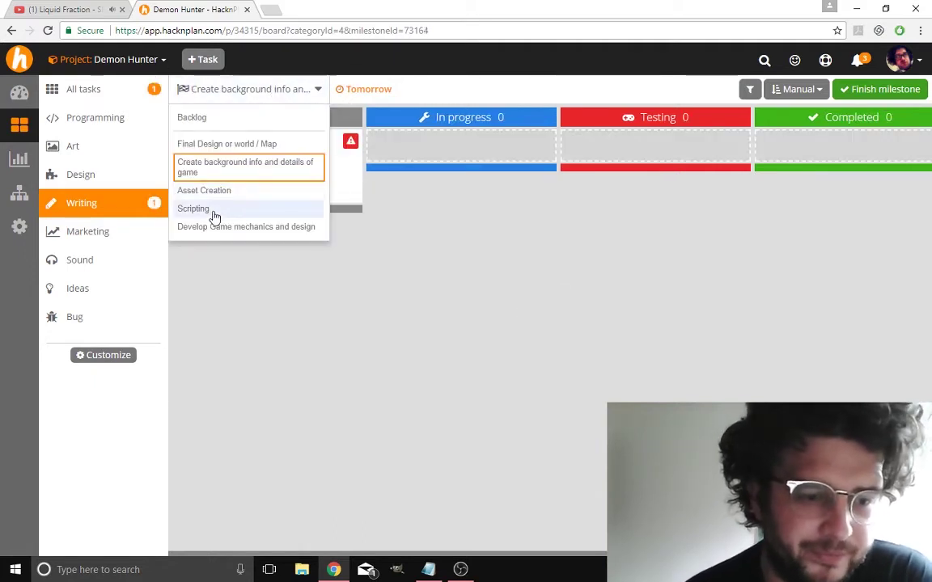
left_click(237, 228)
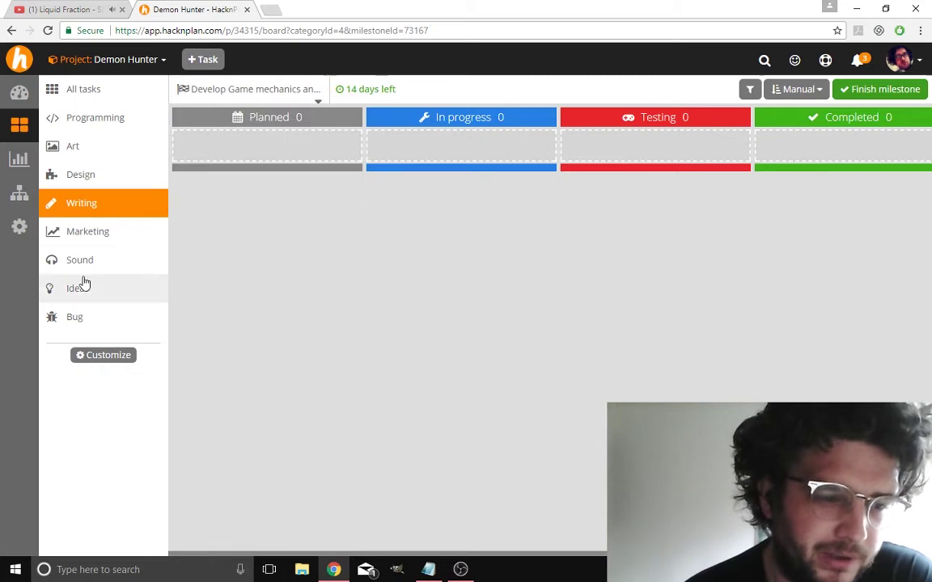
left_click(83, 174)
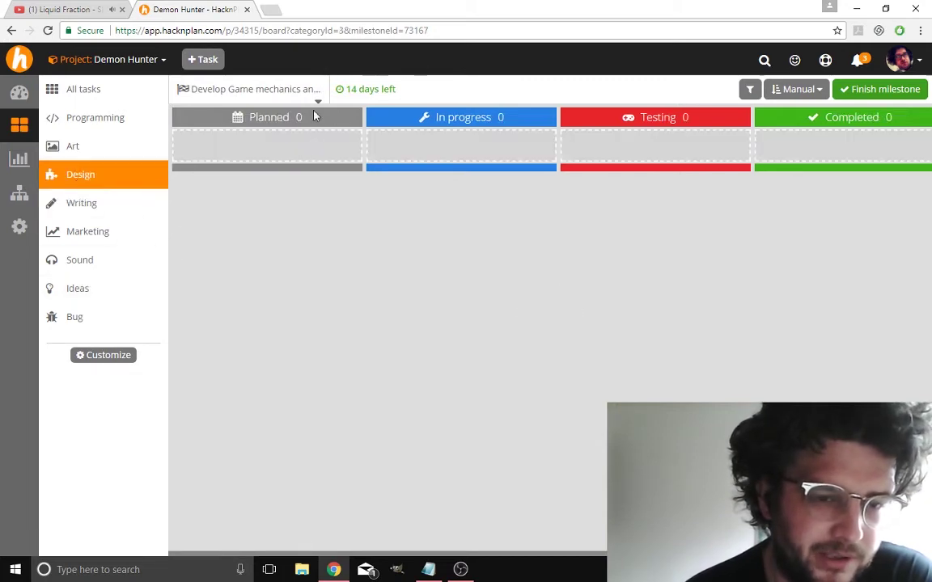
Start a new task for the displayed milestone and title it "Shop System"
left_click(202, 58)
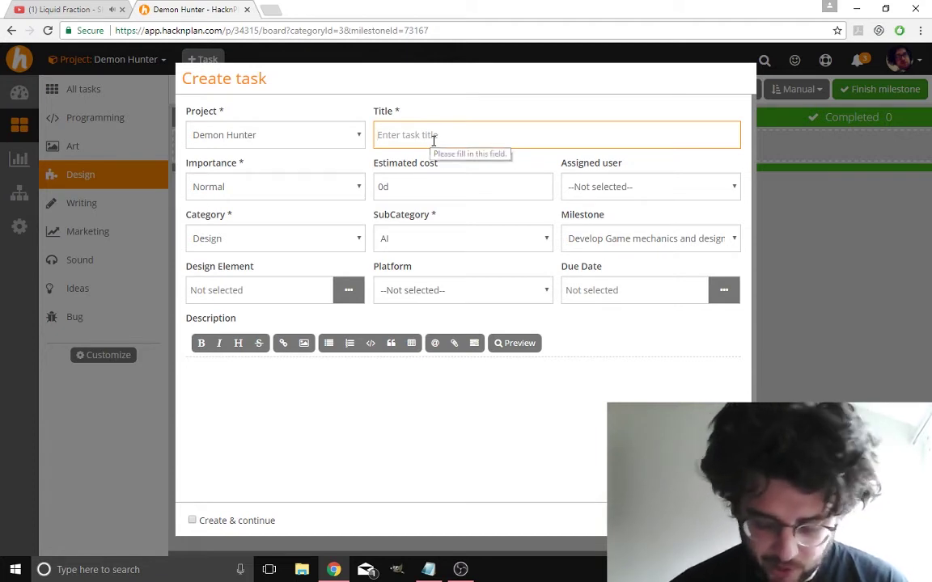
type("Combabvt")
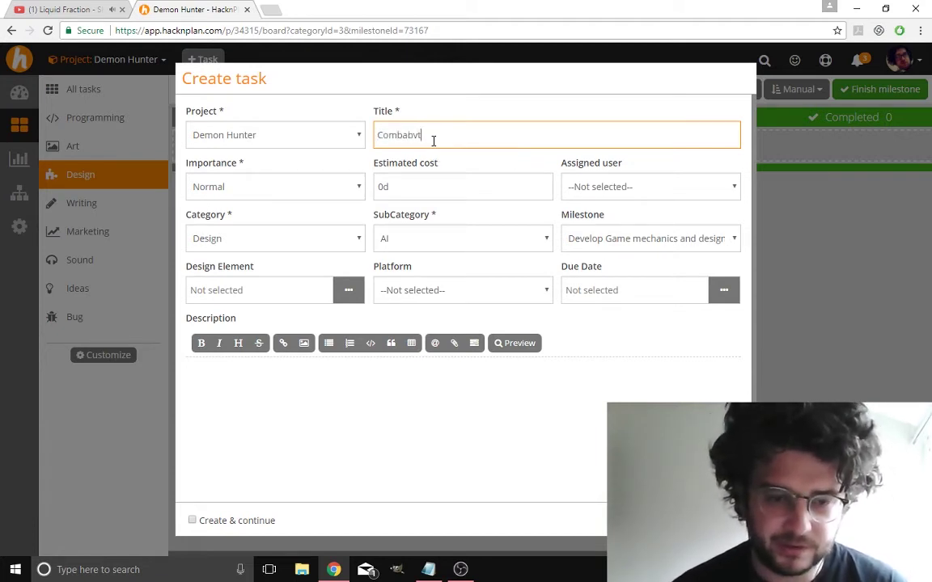
key("BackSpace")
key("BackSpace")
key("BackSpace")
key("BackSpace")
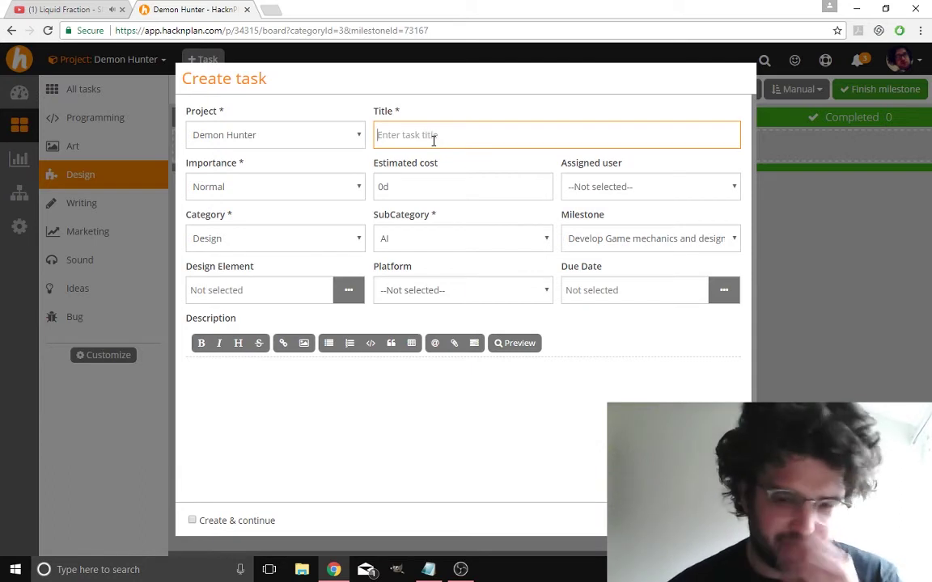
type("M")
key("BackSpace")
key("BackSpace")
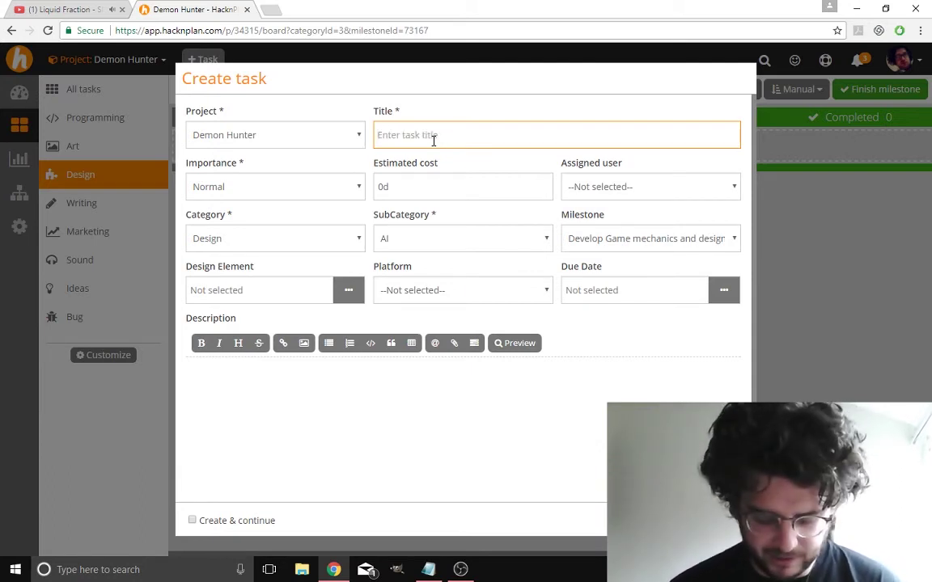
type("Shop Syst")
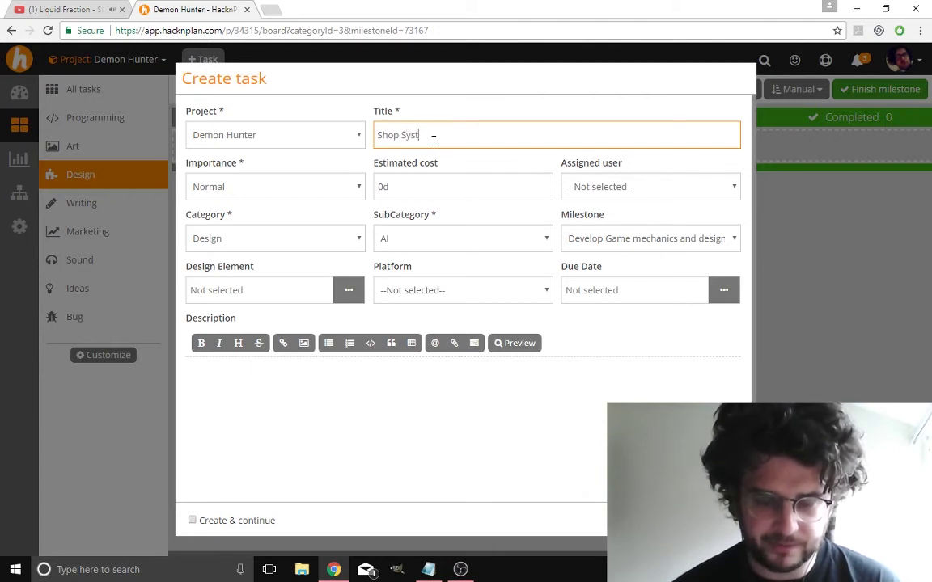
type("em")
Keep the task's importance at Normal, set its estimated cost to 1 and assign it to the project owner
left_click(336, 192)
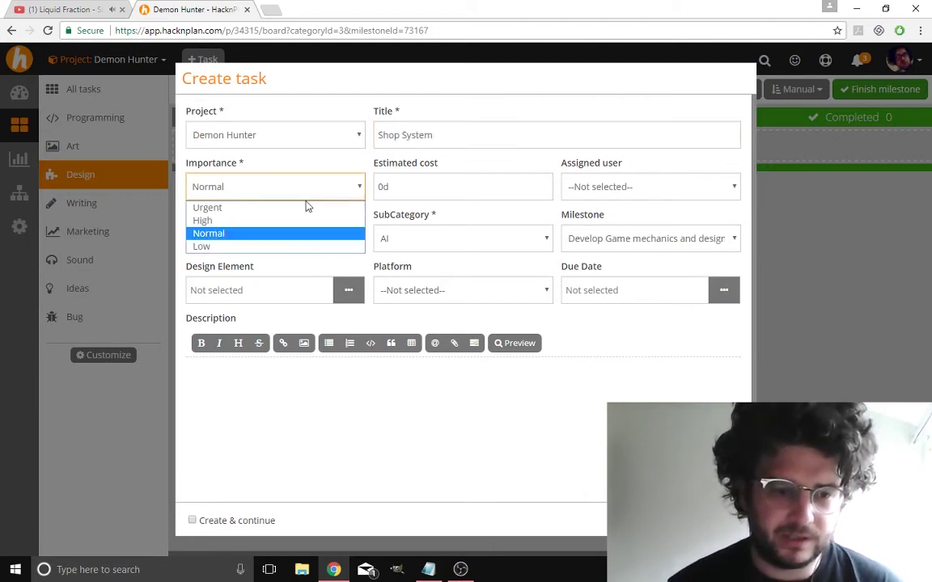
left_click(276, 235)
left_click(445, 191)
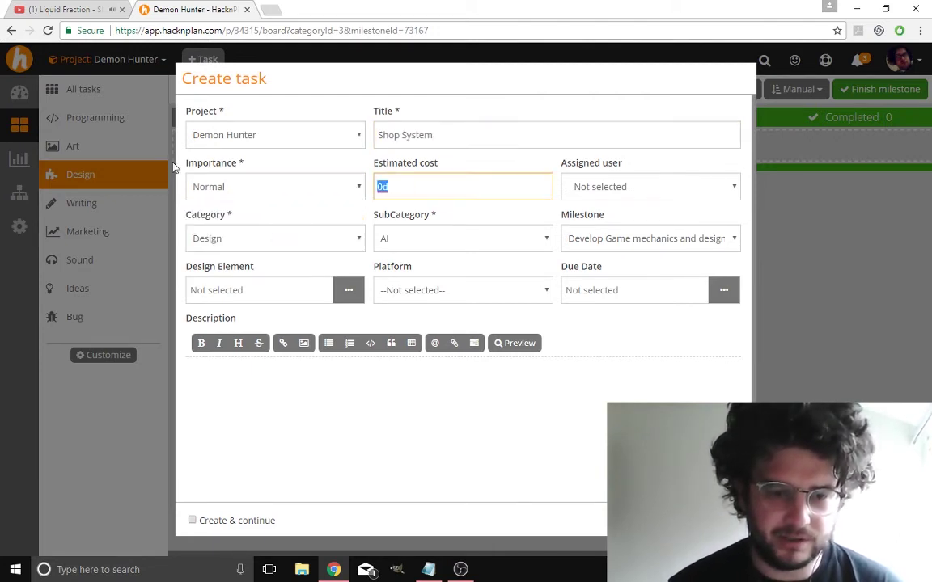
type("1")
left_click(603, 187)
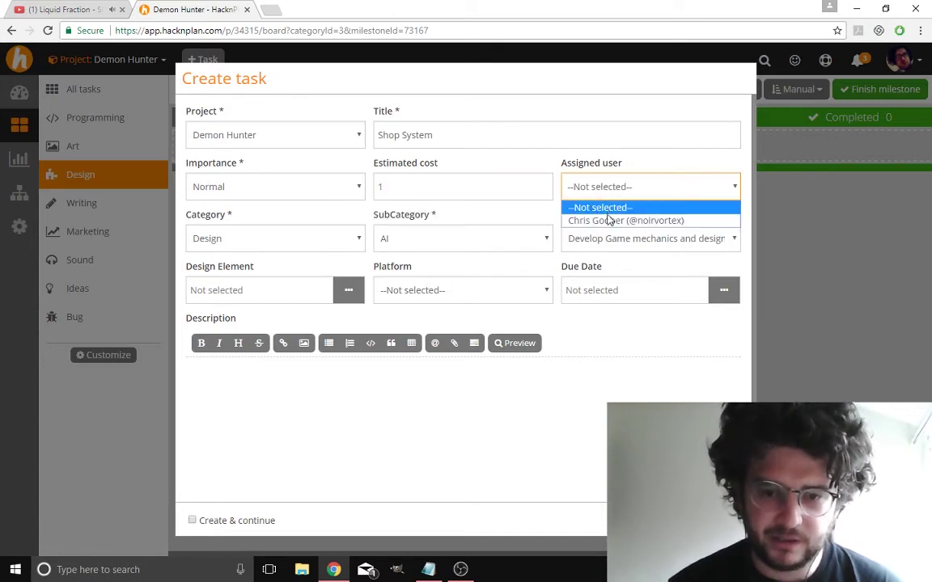
left_click(606, 221)
Classify the task as Design with subcategory Mechanics, under the "Develop Game mechanics and design" milestone
left_click(293, 245)
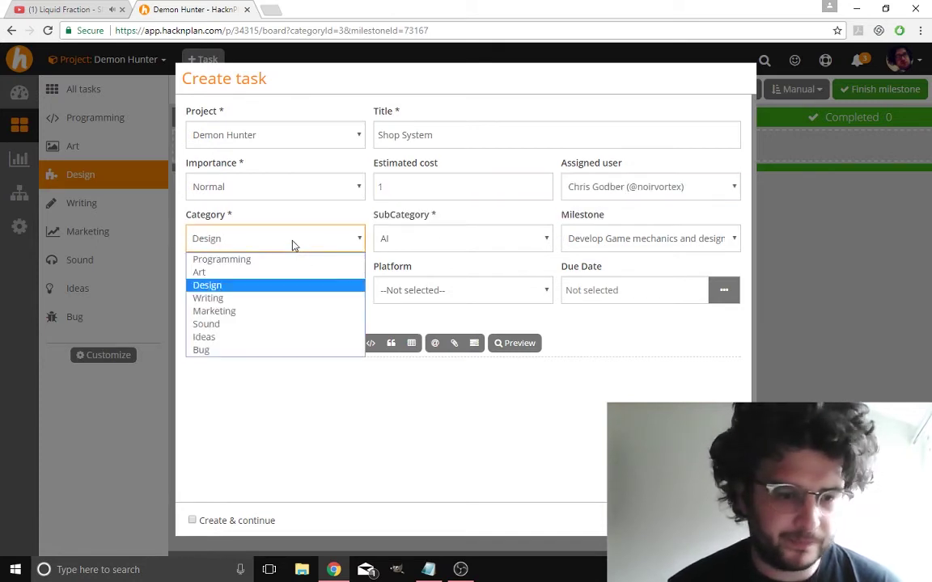
left_click(272, 285)
left_click(431, 244)
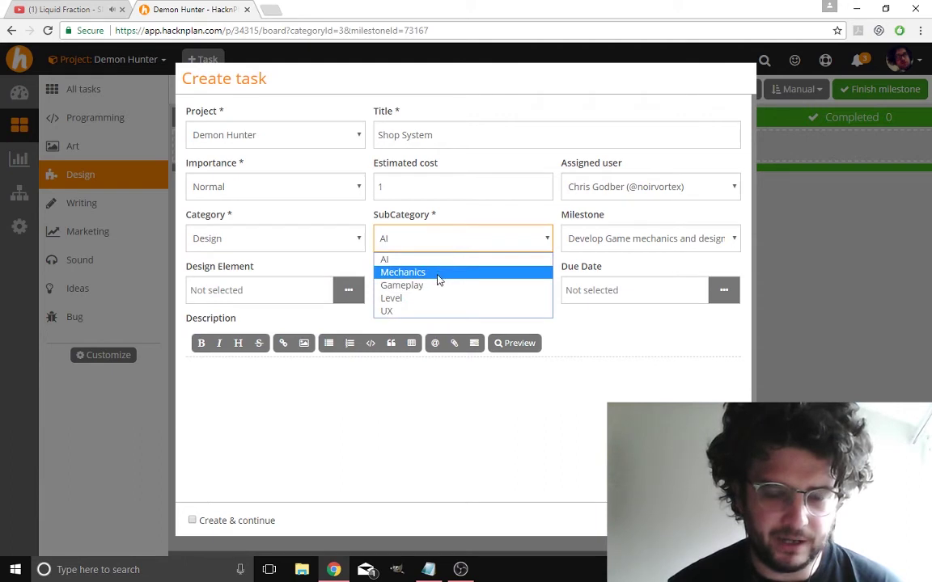
left_click(438, 276)
left_click(677, 241)
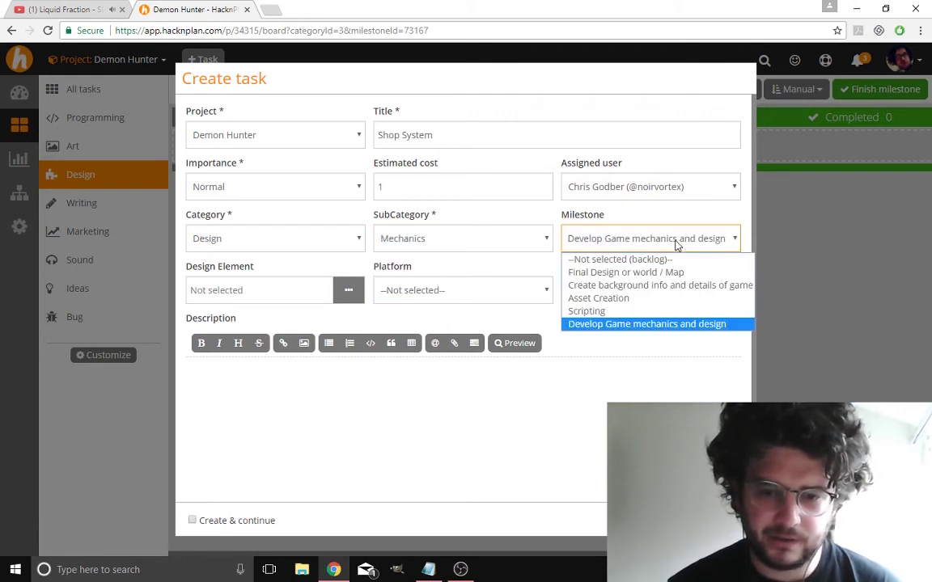
left_click(624, 324)
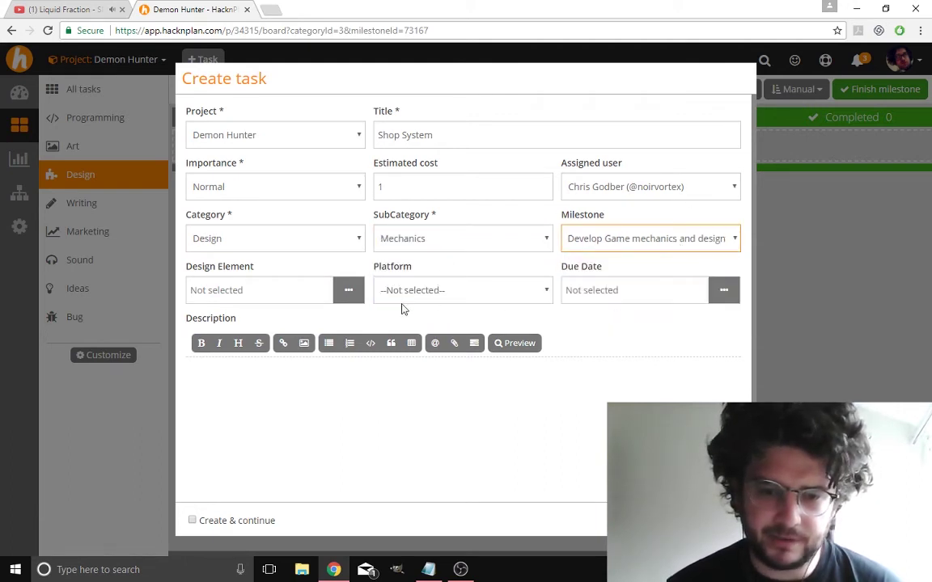
left_click(294, 291)
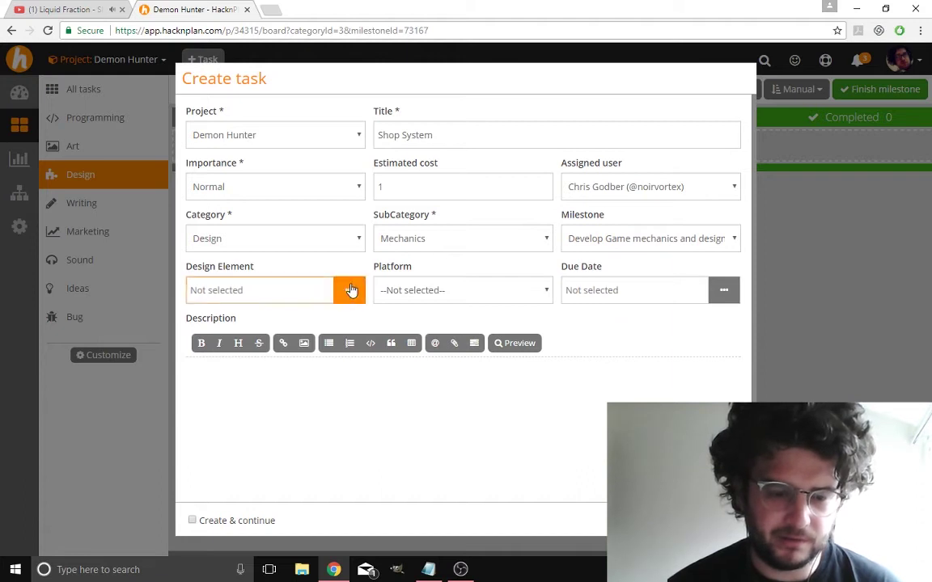
left_click(352, 291)
left_click(628, 369)
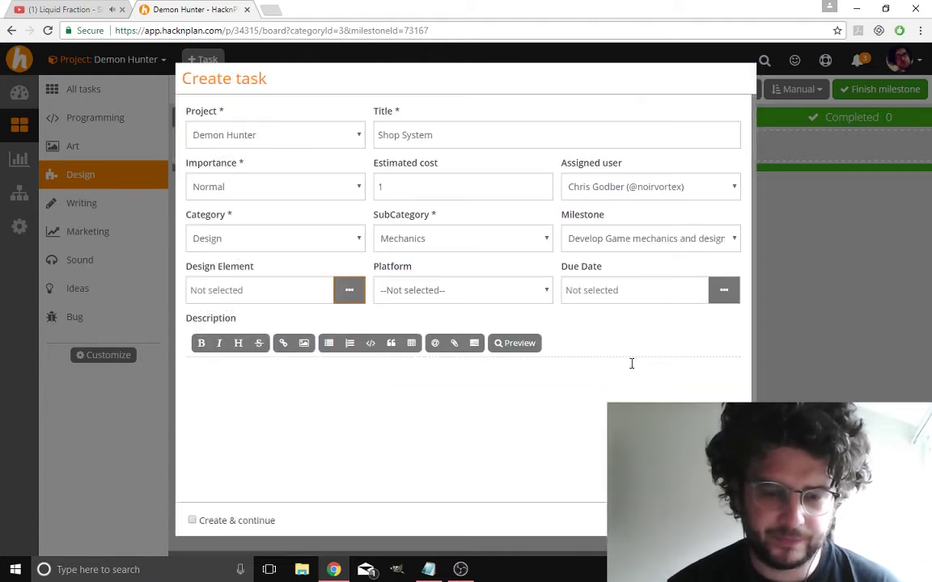
left_click(476, 298)
left_click(492, 285)
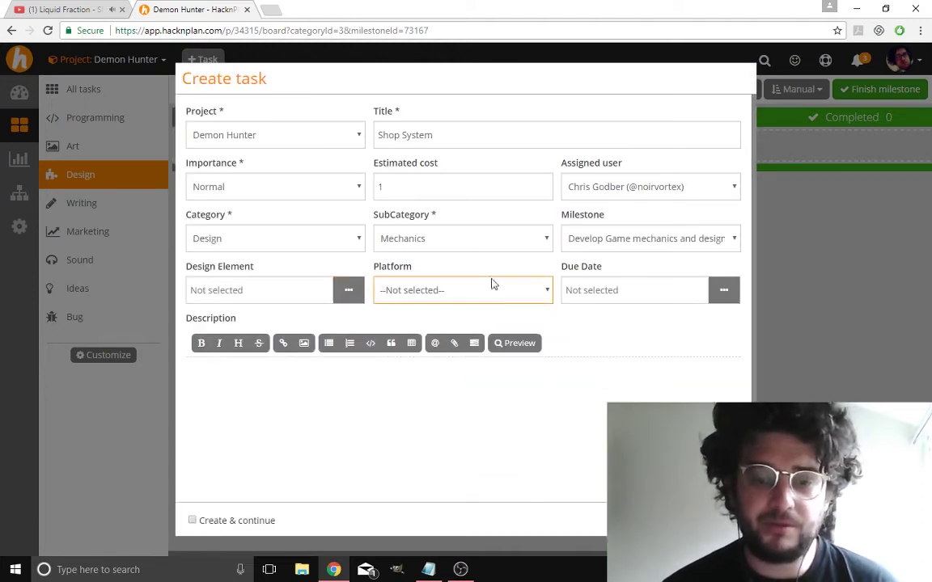
Set the task's due date to August 20, 2017, 12:00 AM and describe it as "develop system for bareting and buying / selling in game."
left_click(713, 290)
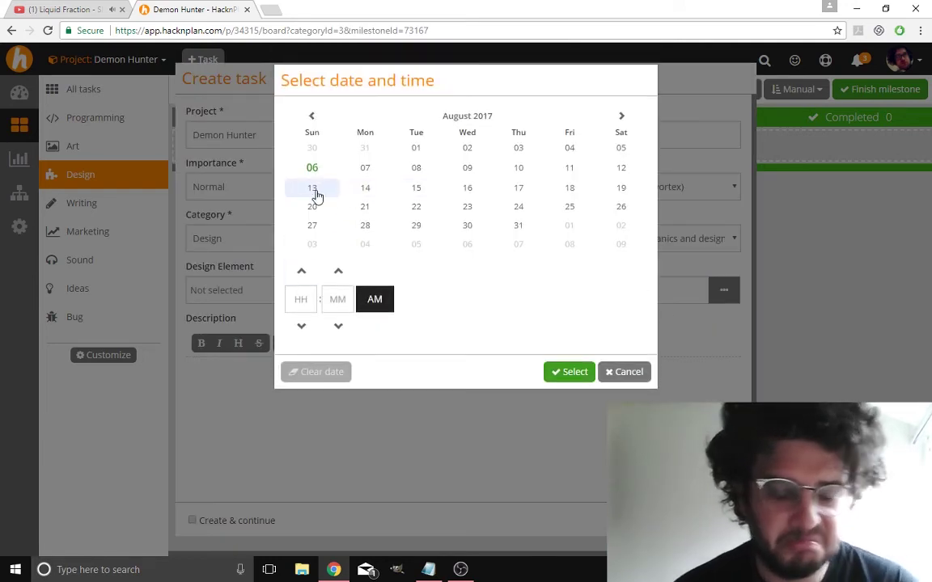
left_click(312, 207)
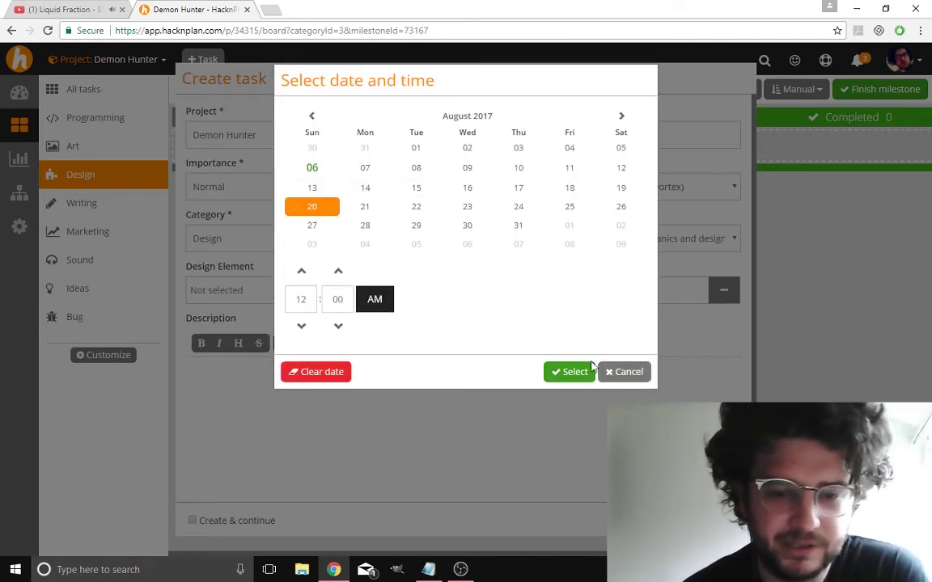
left_click(575, 373)
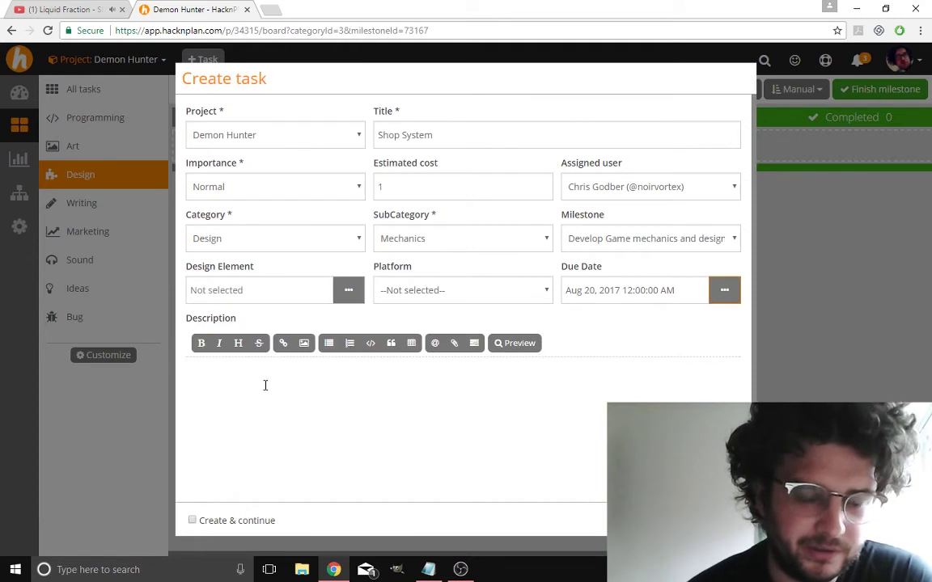
left_click(473, 428)
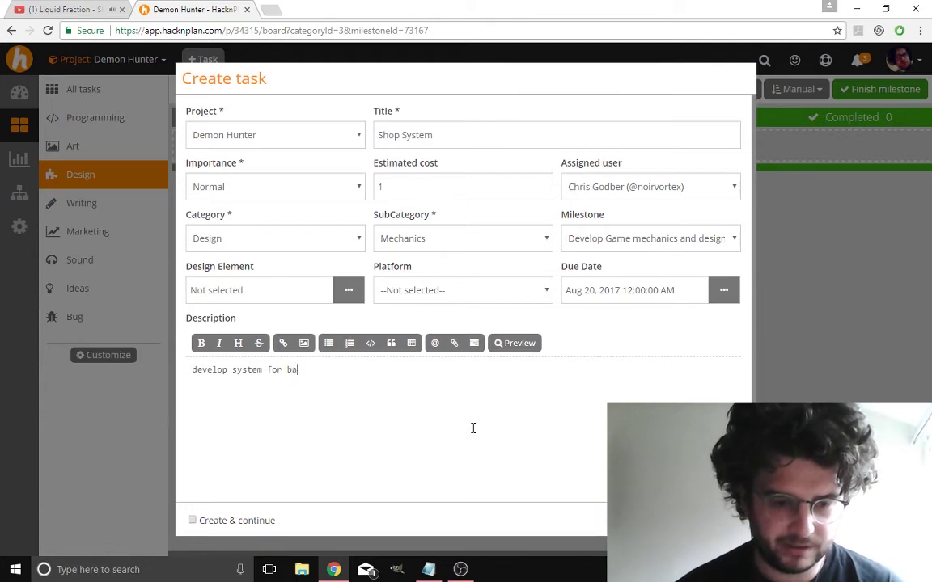
type("develop system for bareting and buying / selling in game.")
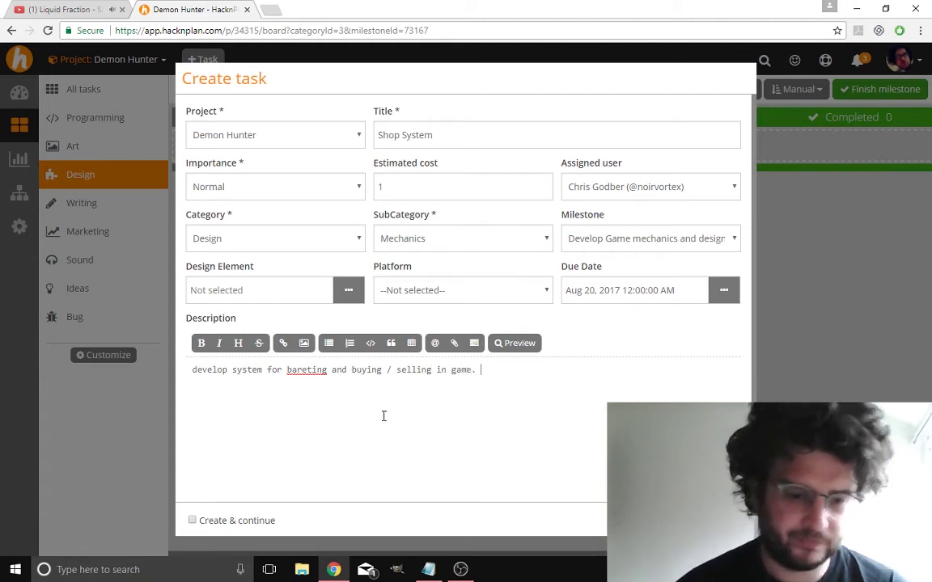
Replace "bareting" with "batering" in the task description, without an extra space, and create the task
right_click(305, 370)
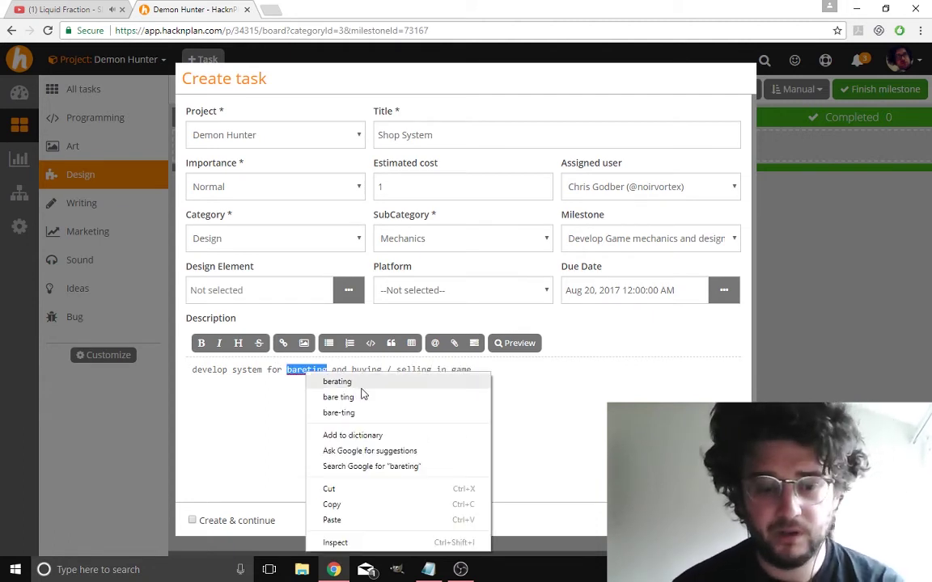
left_click(543, 388)
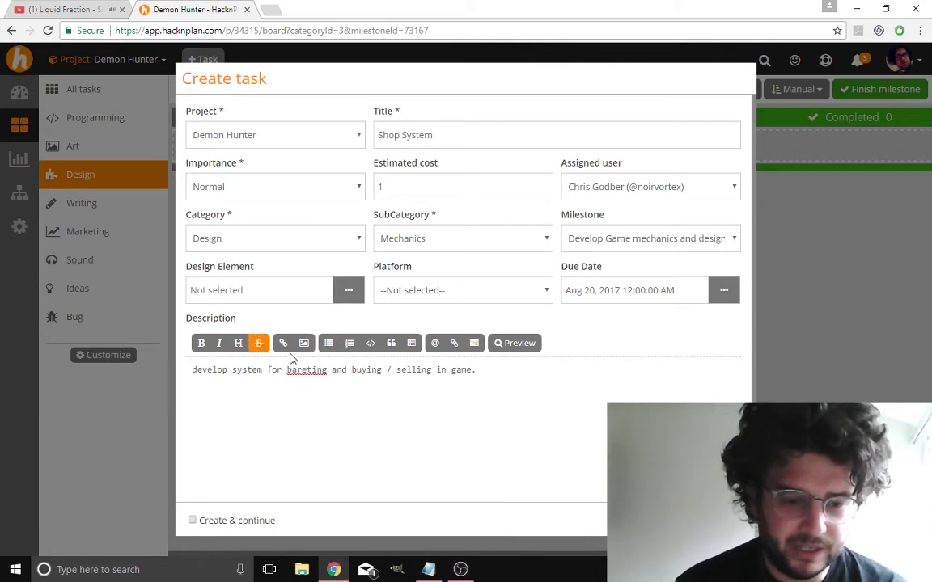
double_click(324, 369)
type("bat")
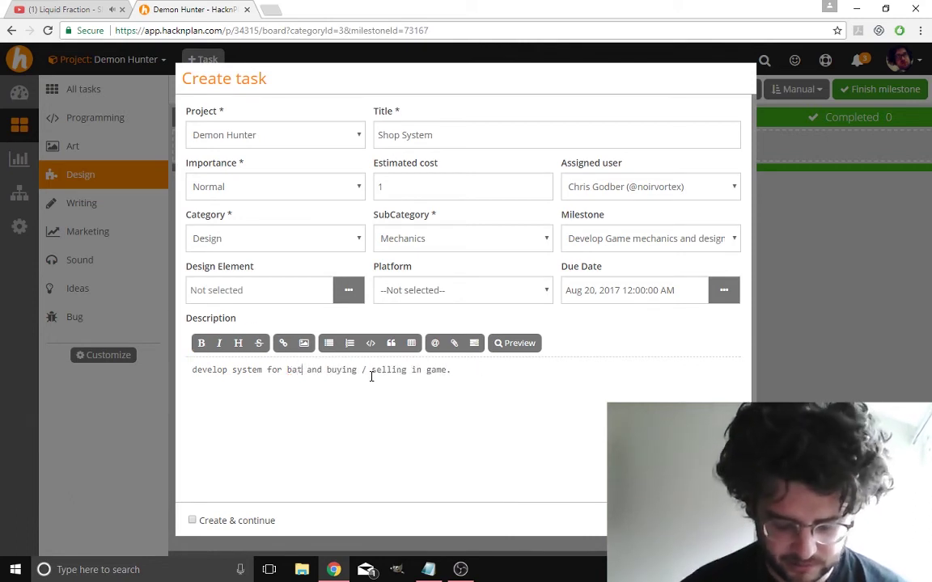
type("ewring")
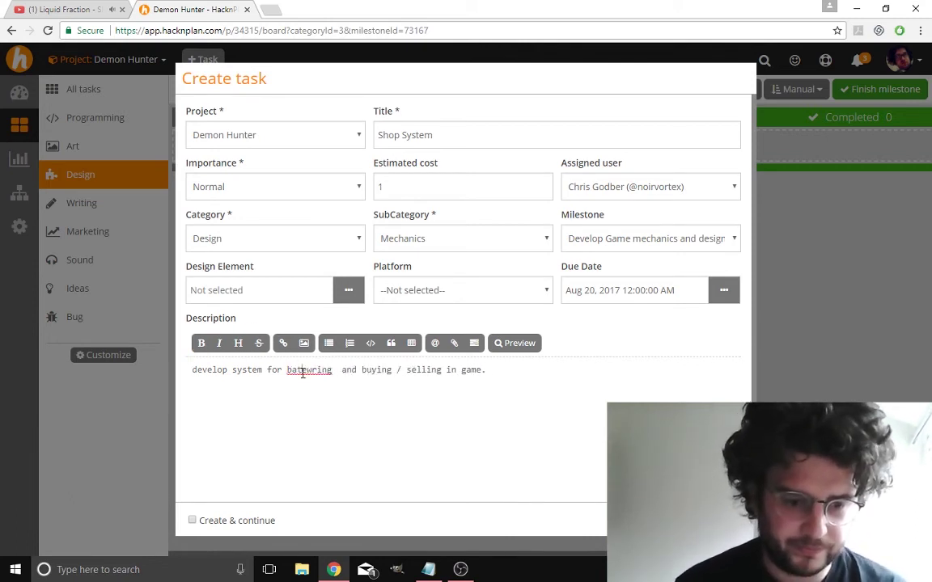
right_click(303, 372)
key("Escape")
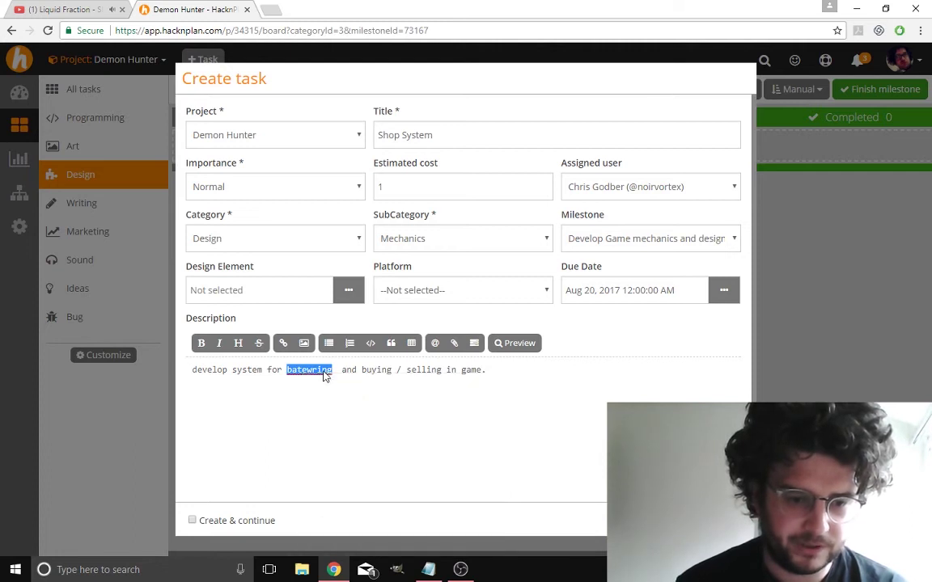
left_click_drag(333, 369, 309, 369)
key("BackSpace")
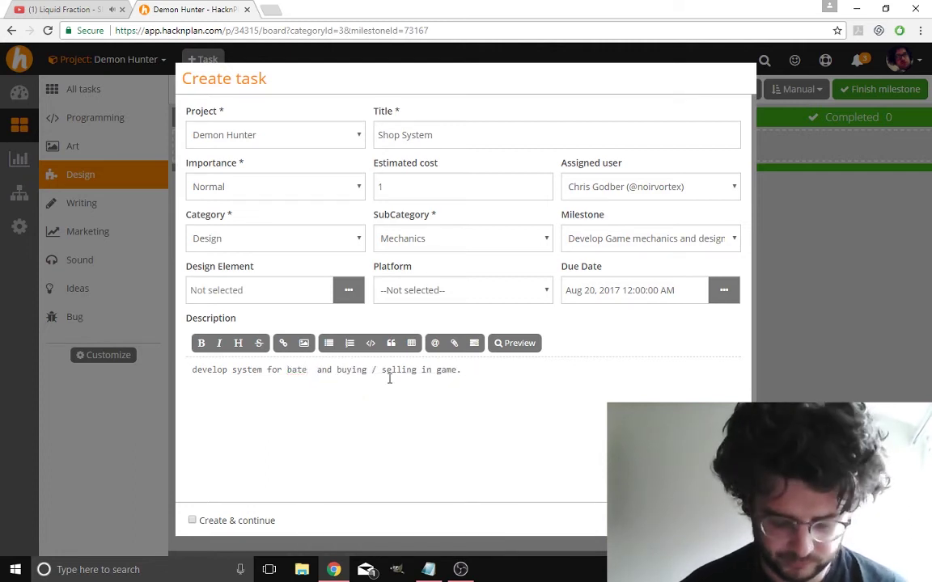
type("ring")
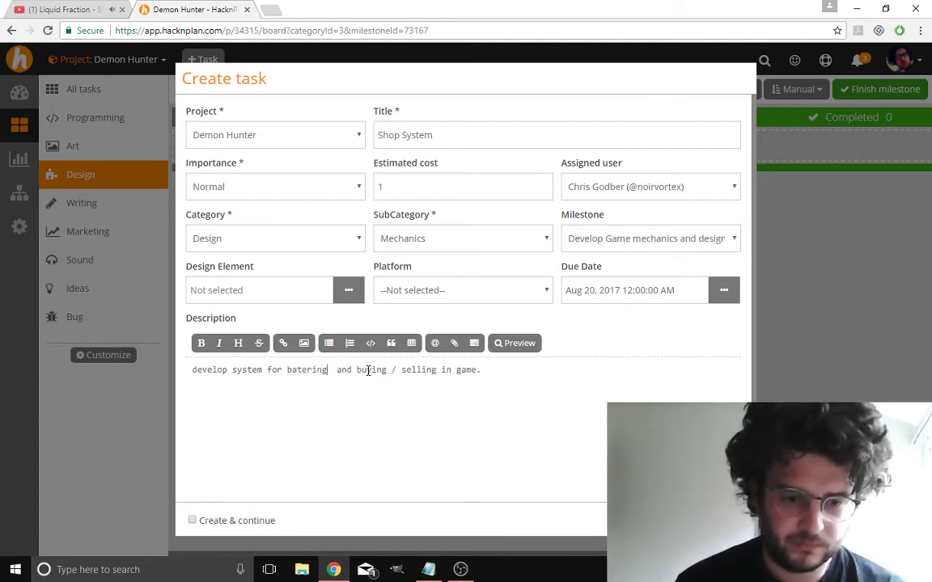
key("Delete")
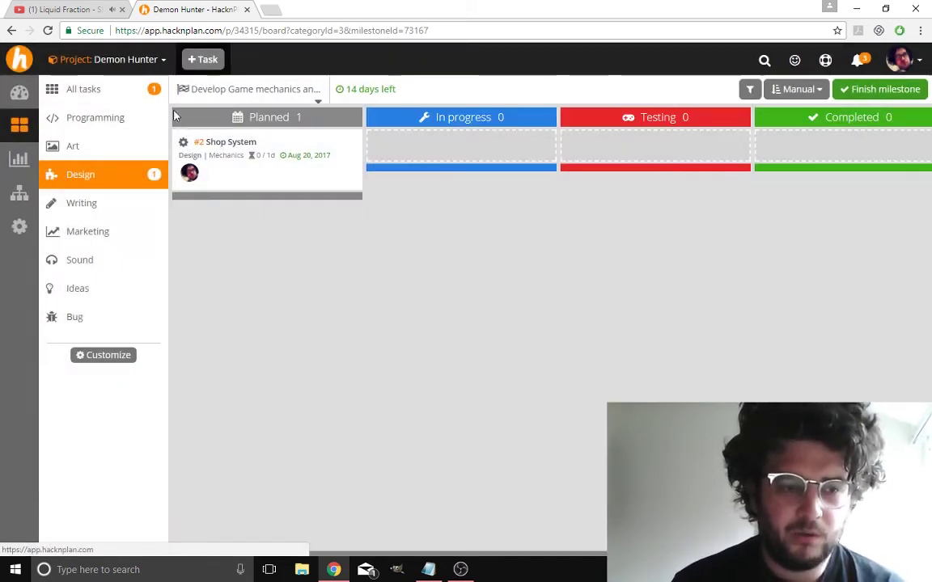
Start a new Demon Hunter task titled "Quests" and set its importance to High
left_click(204, 59)
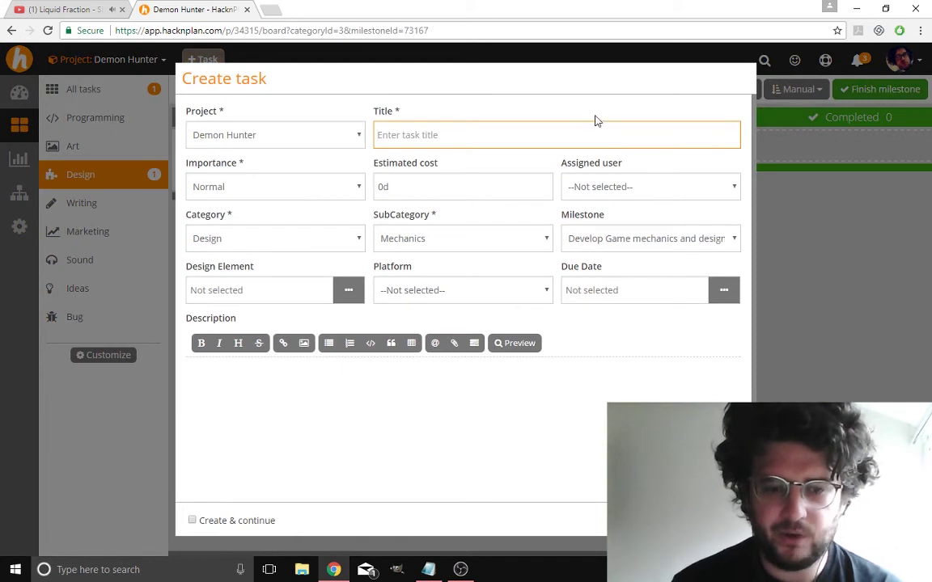
type("Q")
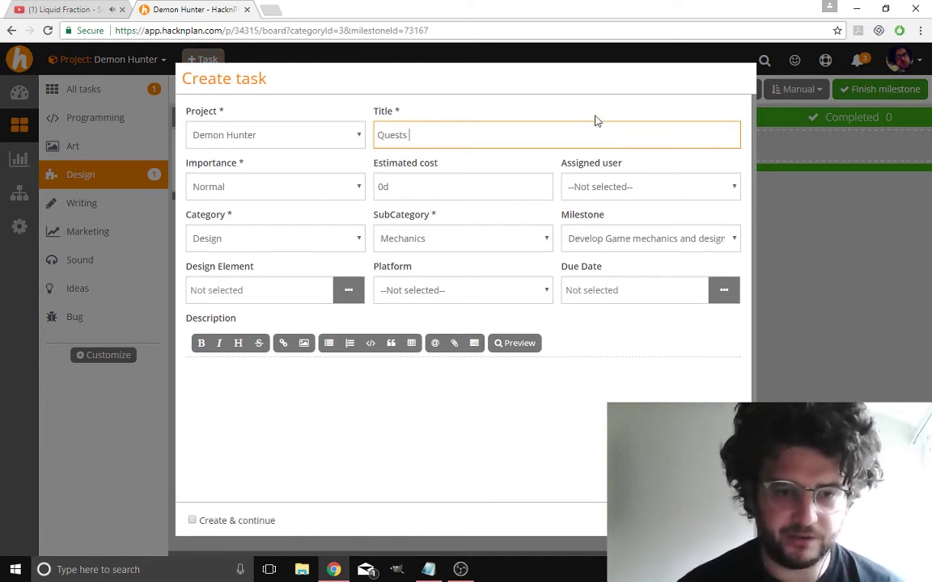
type("uests")
left_click(226, 179)
left_click(235, 215)
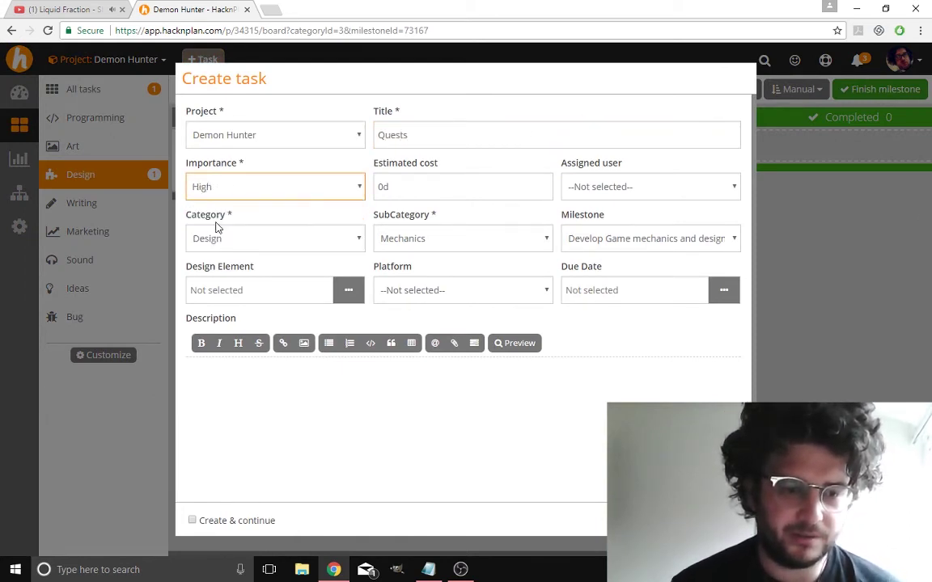
Set the Quests task's estimated cost to 7 and assign it to the project owner
left_click(405, 187)
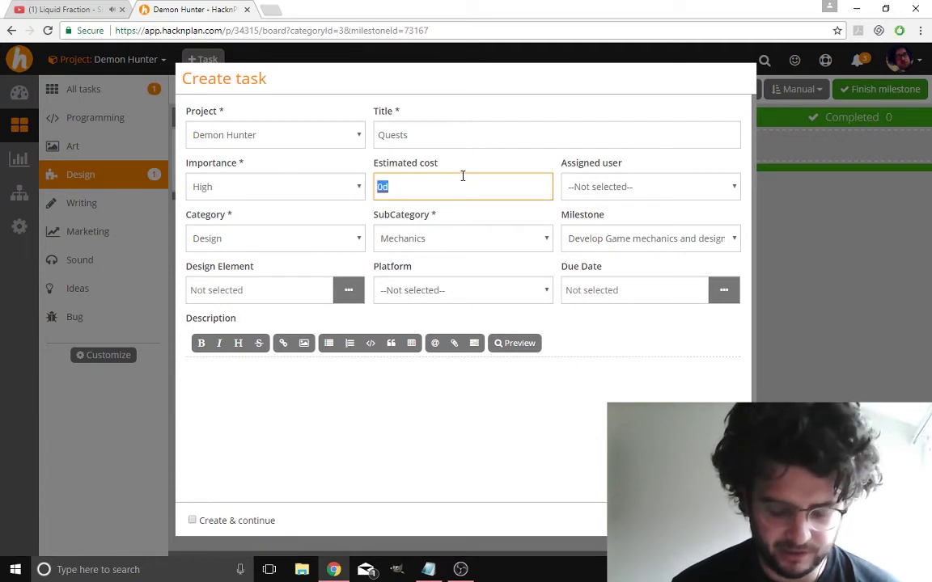
type("7")
left_click(590, 187)
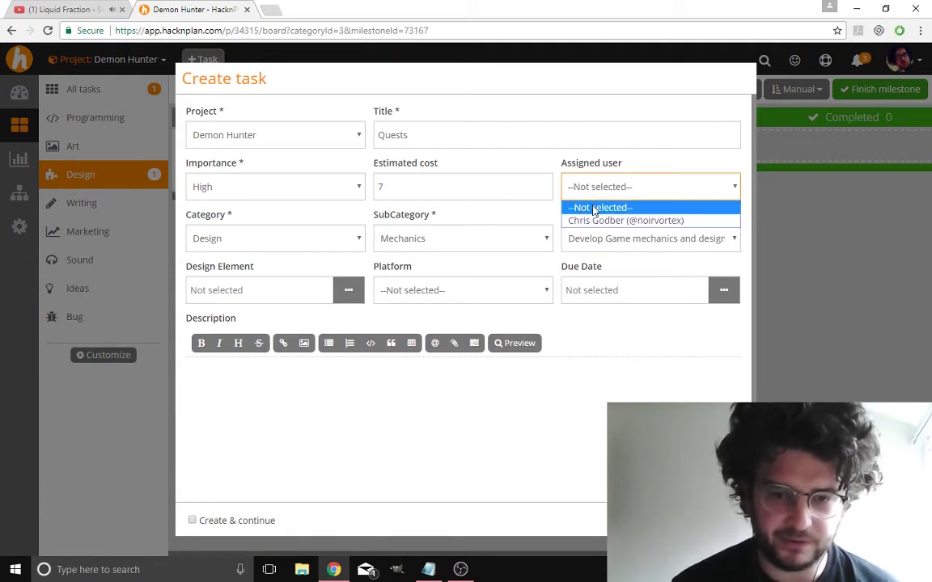
left_click(600, 221)
Classify the Quests task as Writing with subcategory Story, under the "Create background info and details of game" milestone
left_click(252, 236)
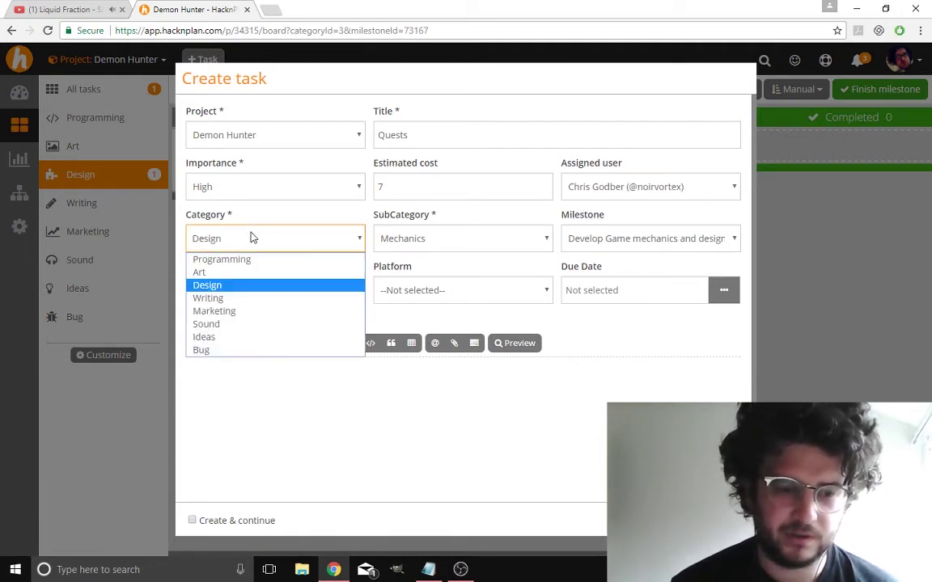
left_click(239, 298)
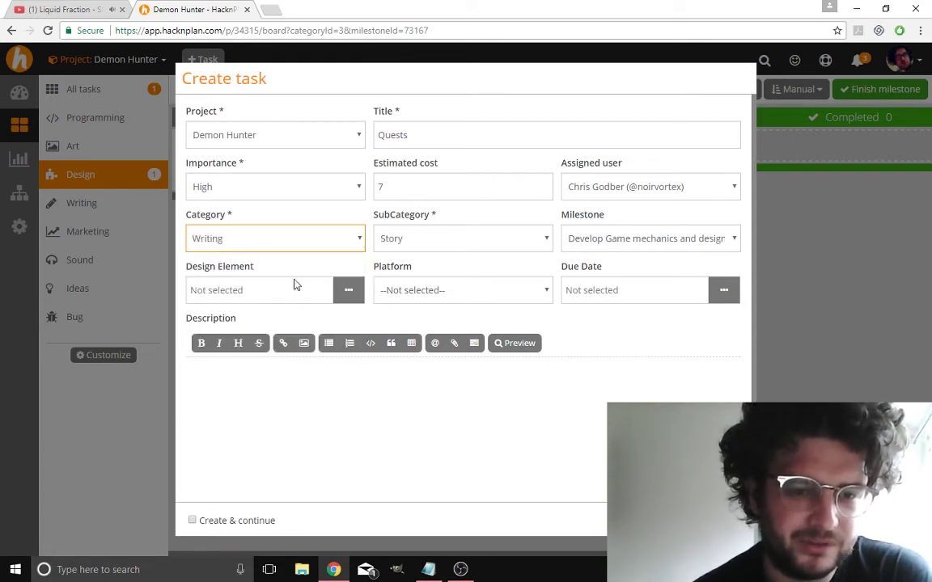
left_click(411, 240)
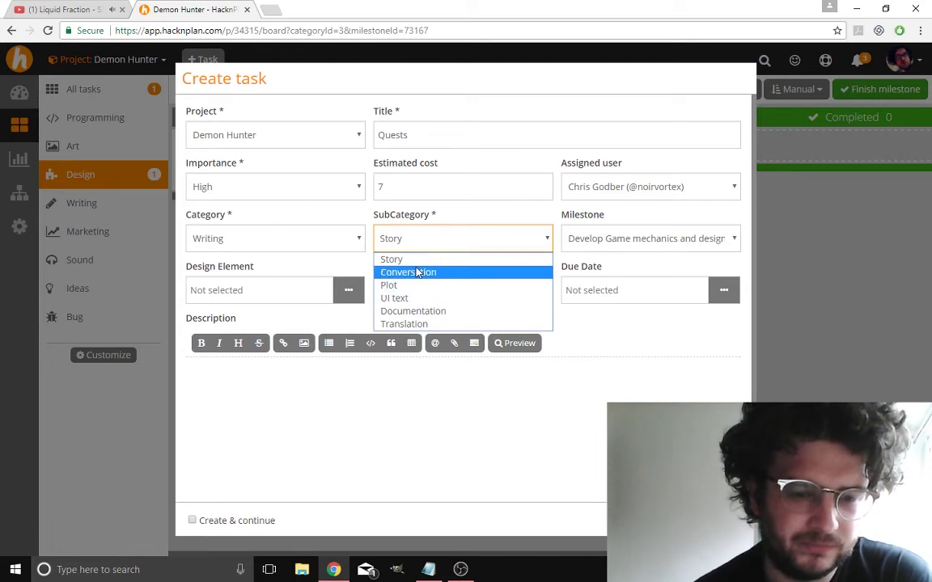
left_click(404, 260)
left_click(638, 238)
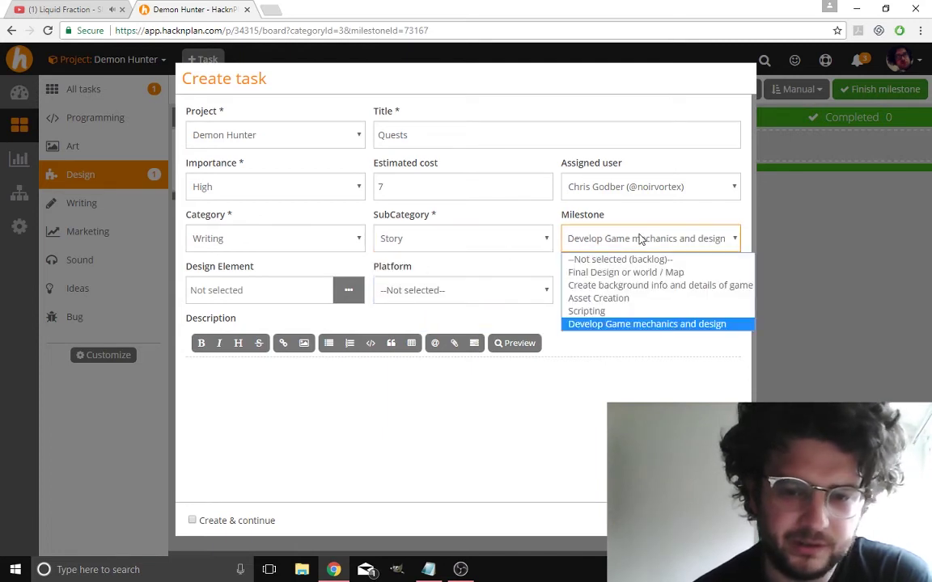
left_click(629, 285)
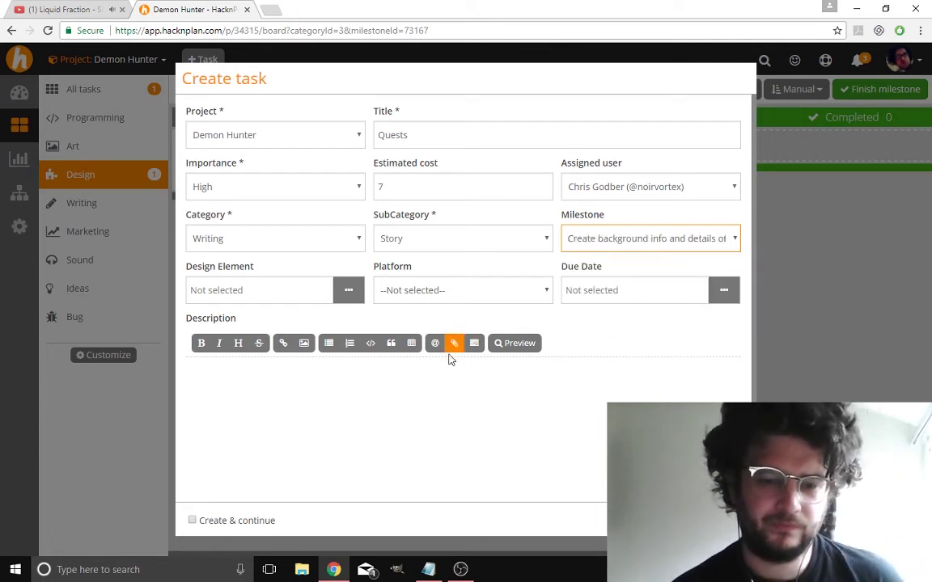
Set the Quests task's due date to August 20, 2017, 12:00 AM and describe it as developing the main quest and side quests
left_click(718, 289)
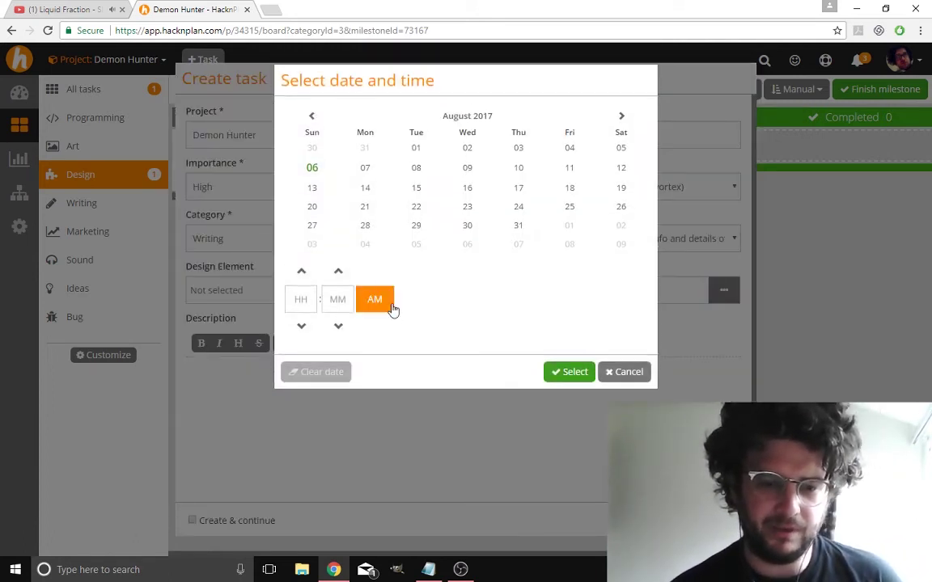
left_click(312, 206)
left_click(576, 373)
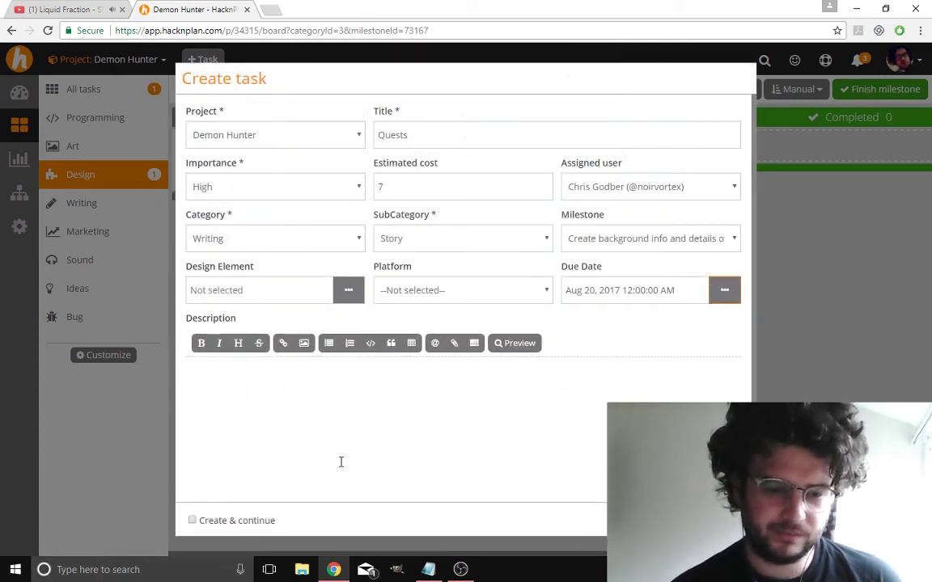
left_click(341, 462)
type("Develop")
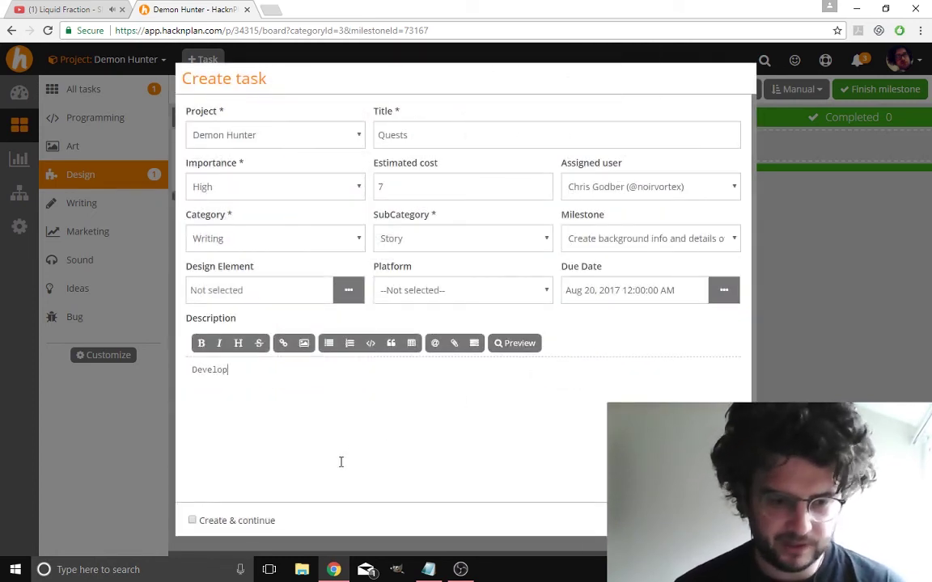
type("e")
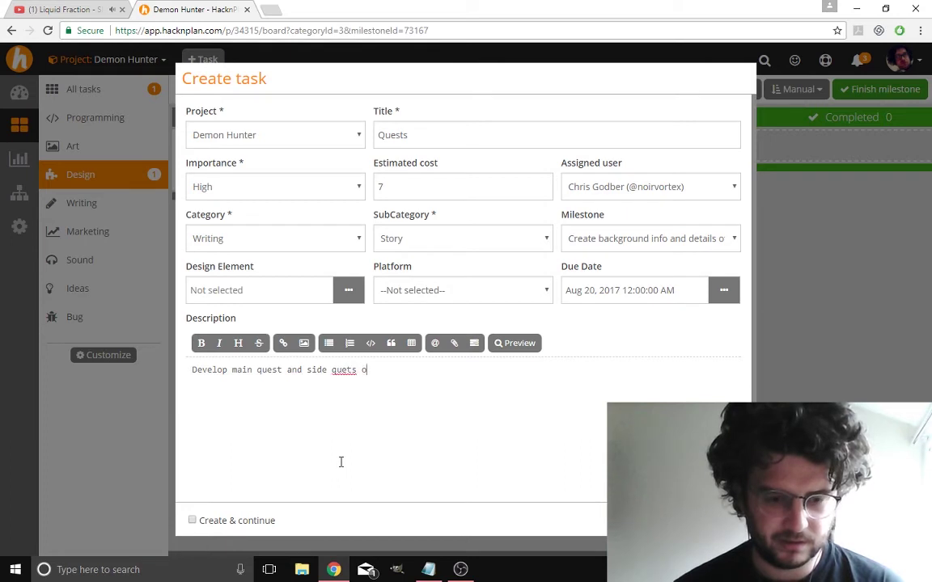
Correct the misspelled "quets" in the Quests task's description and create the task
right_click(343, 370)
left_click(370, 387)
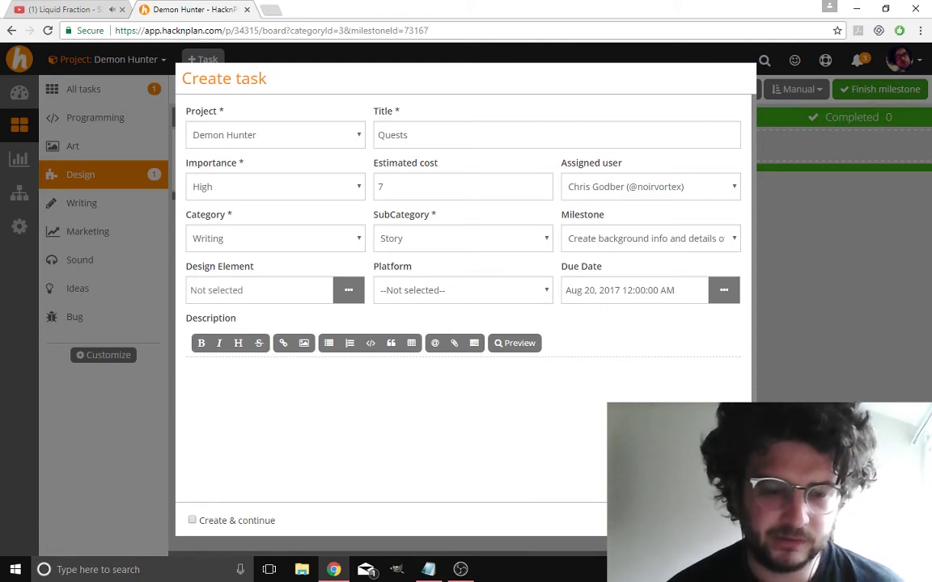
key("Escape")
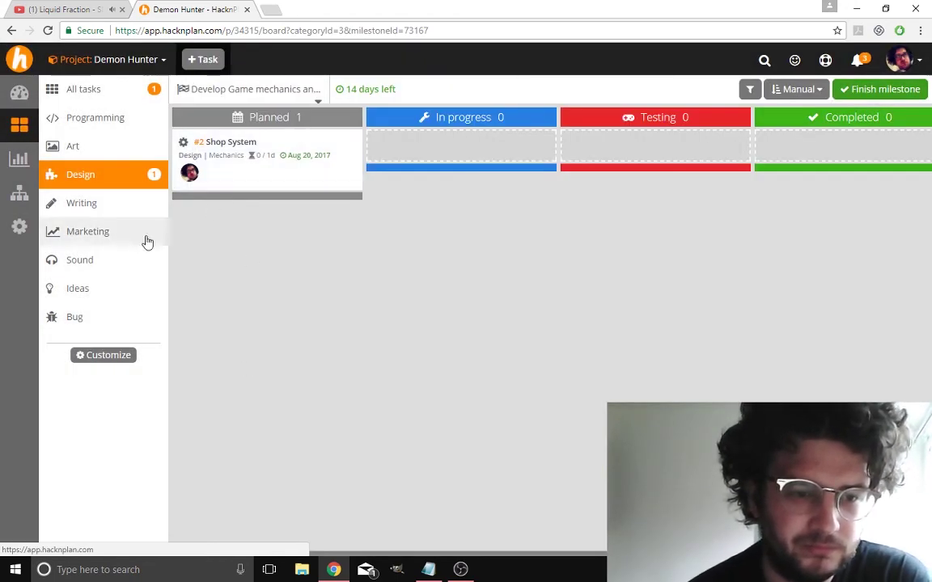
Look through the project's category metrics, game design model and administration settings, including the design element types
left_click(20, 160)
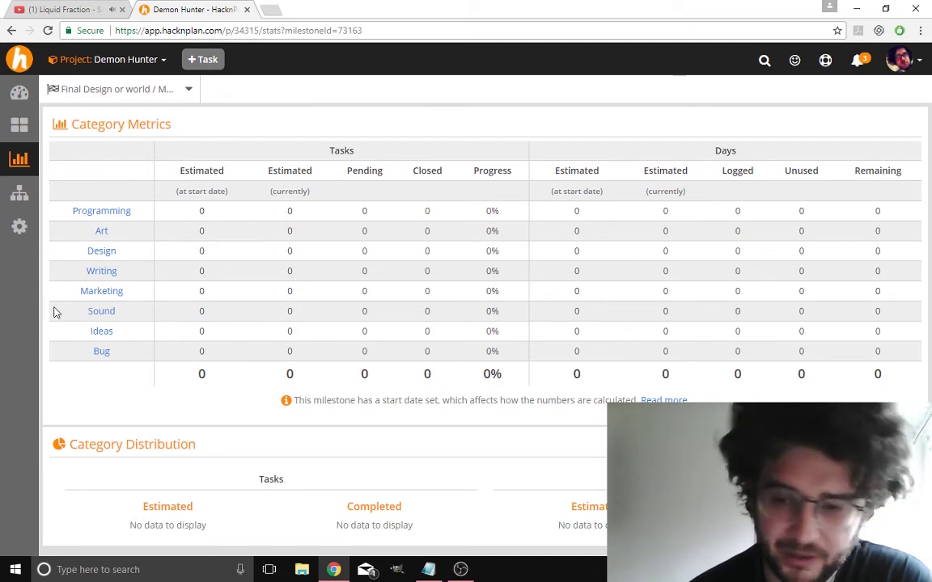
left_click(17, 194)
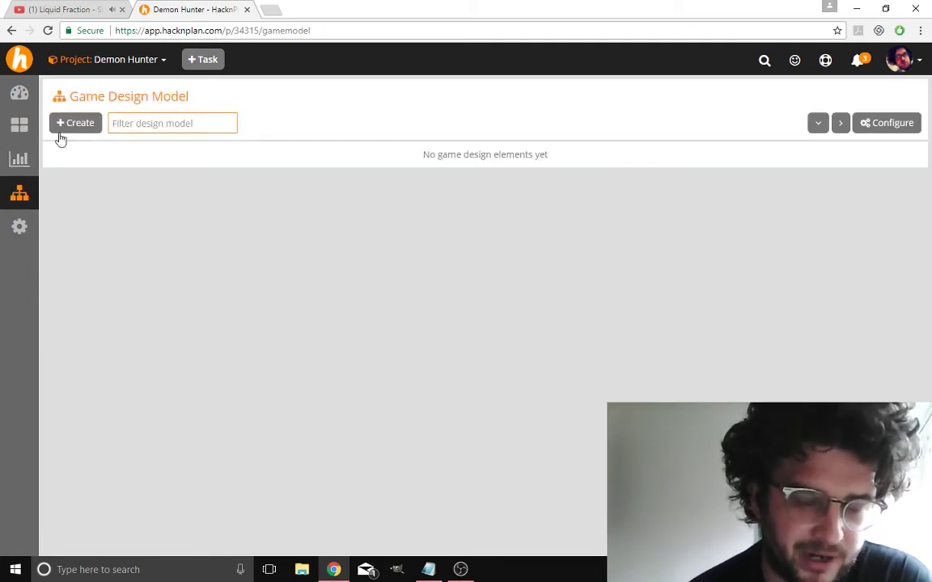
left_click(19, 226)
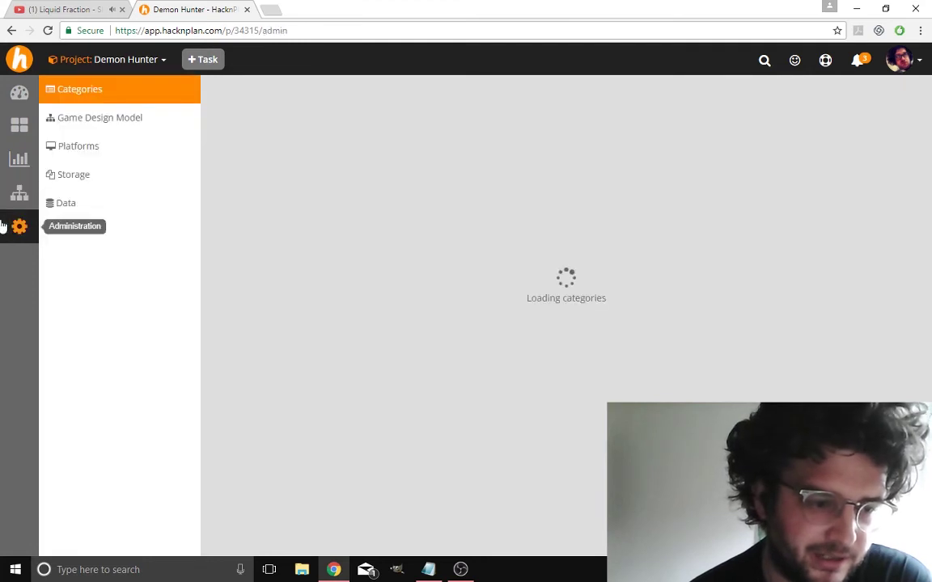
left_click(139, 121)
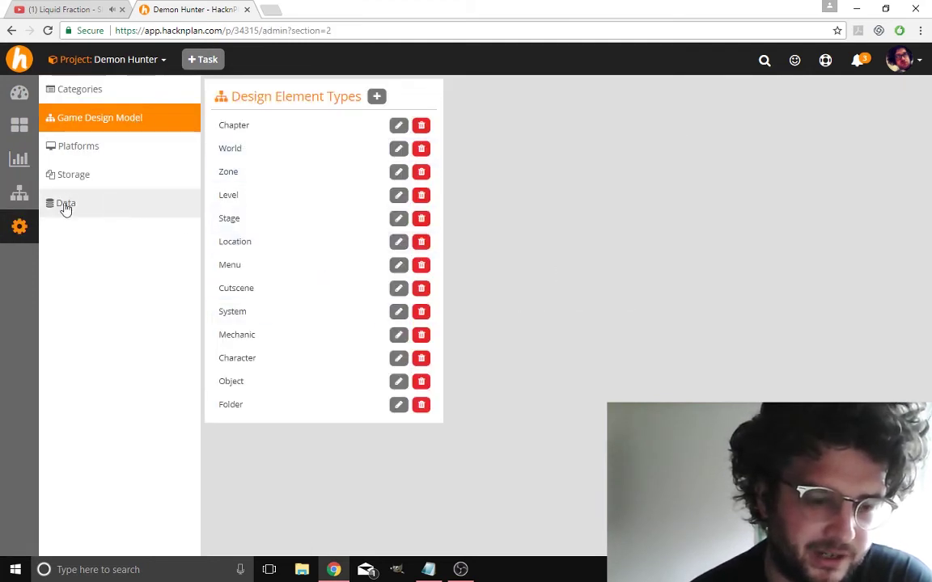
Create an element named "Story" in the game design model and keep its element type as Chapter
left_click(17, 196)
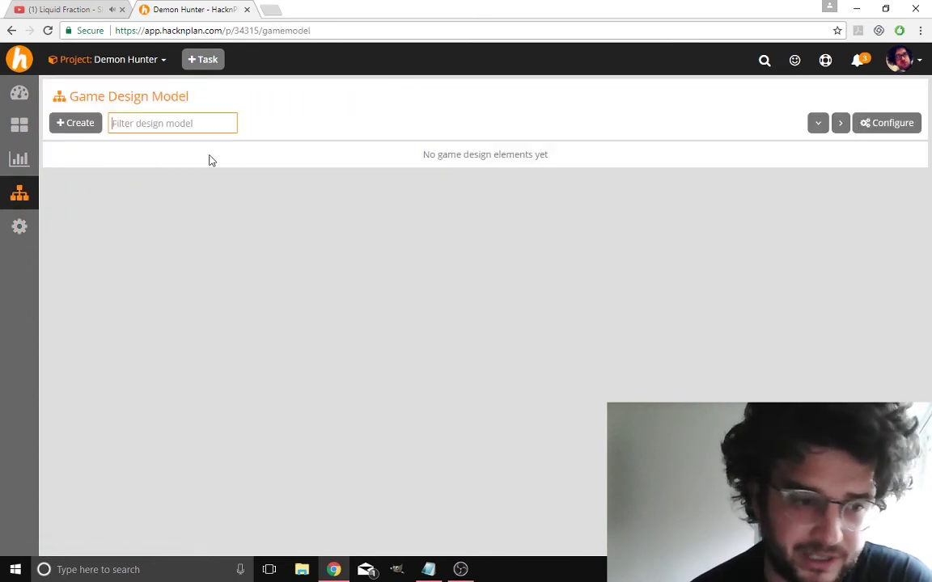
left_click(75, 124)
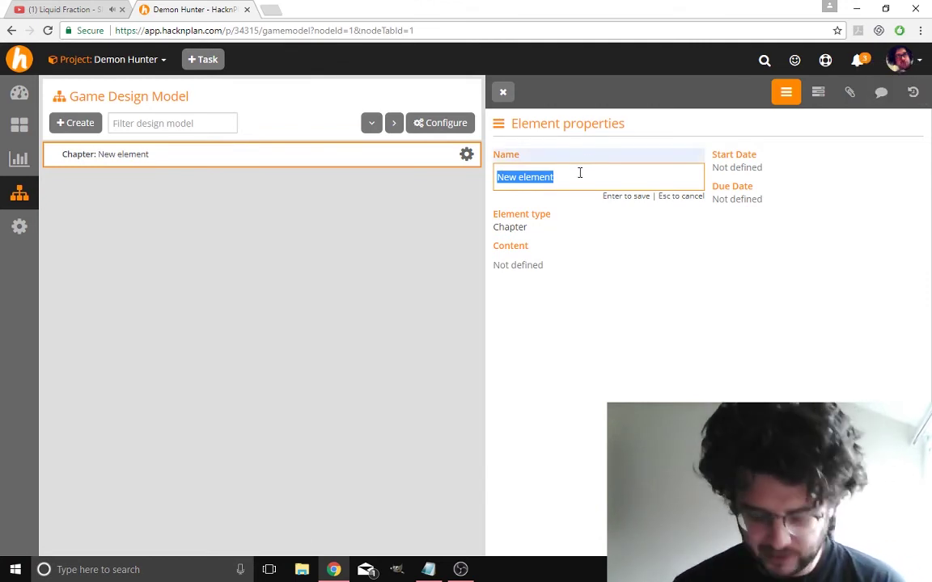
type("Story")
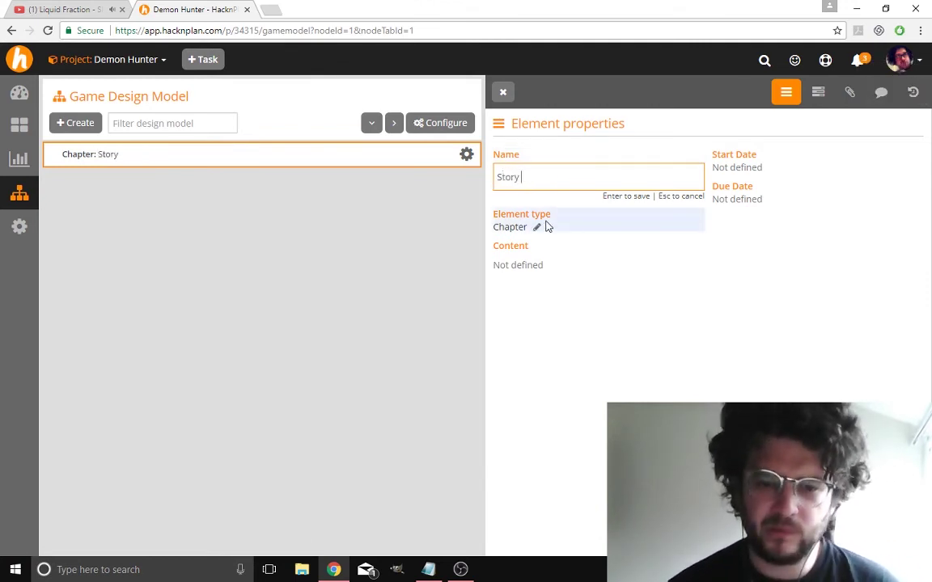
key("Return")
left_click(530, 201)
left_click(557, 209)
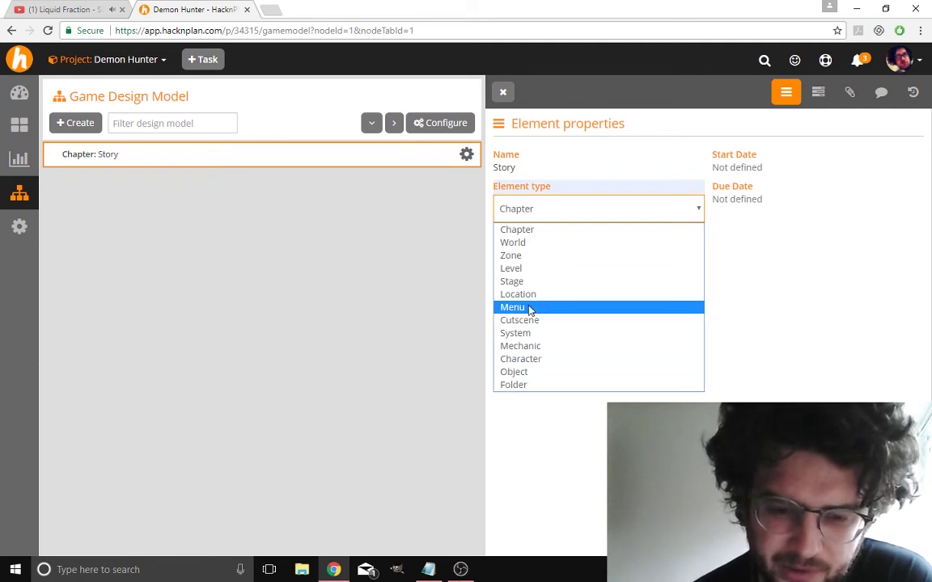
left_click(547, 234)
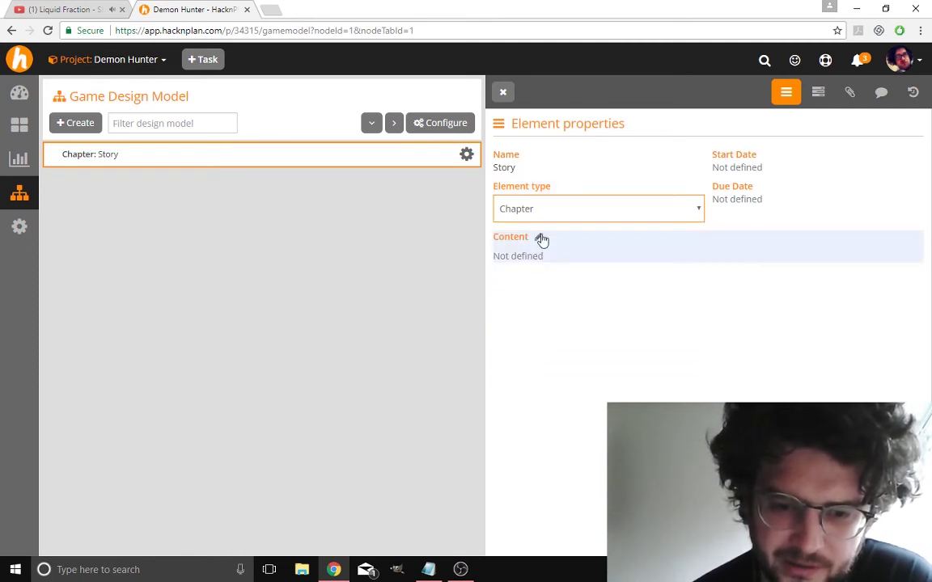
Enter "Backstory for game" as the Story element's content and save it
left_click(541, 240)
left_click(537, 218)
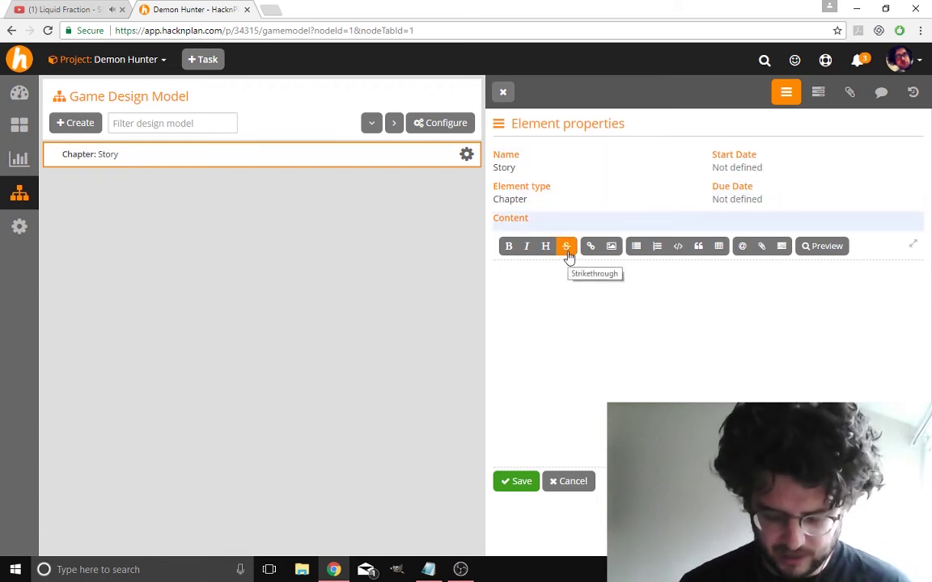
type("Story for")
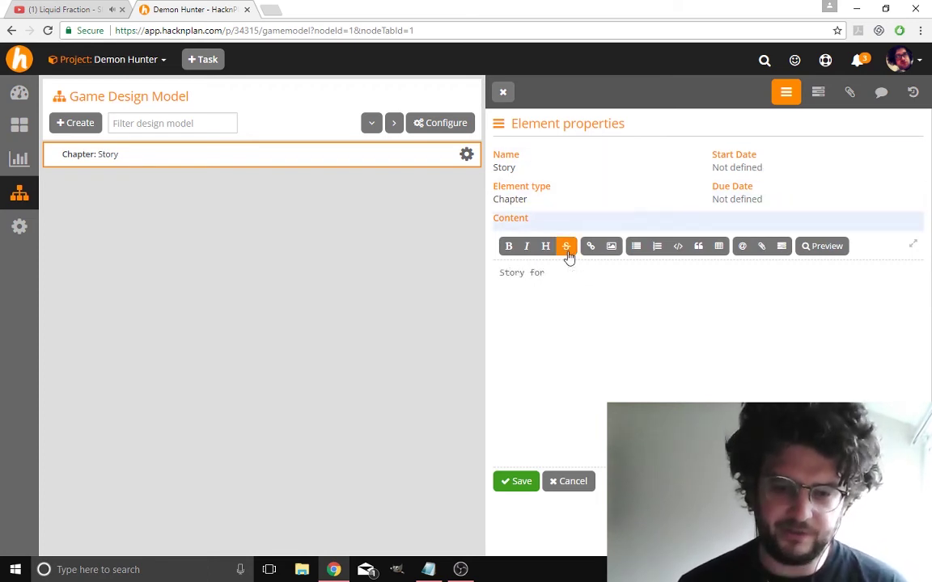
type("st")
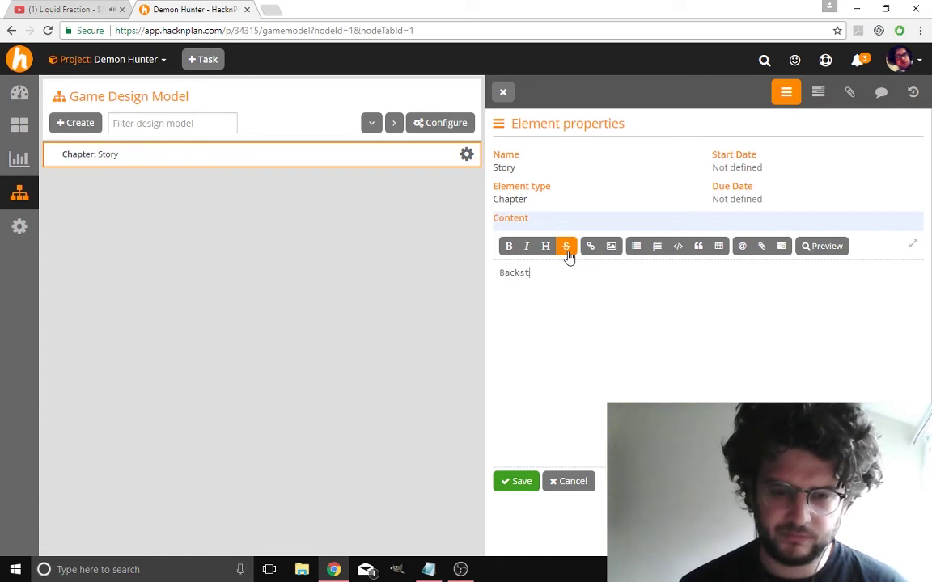
type("roy")
key("BackSpace")
key("BackSpace")
key("BackSpace")
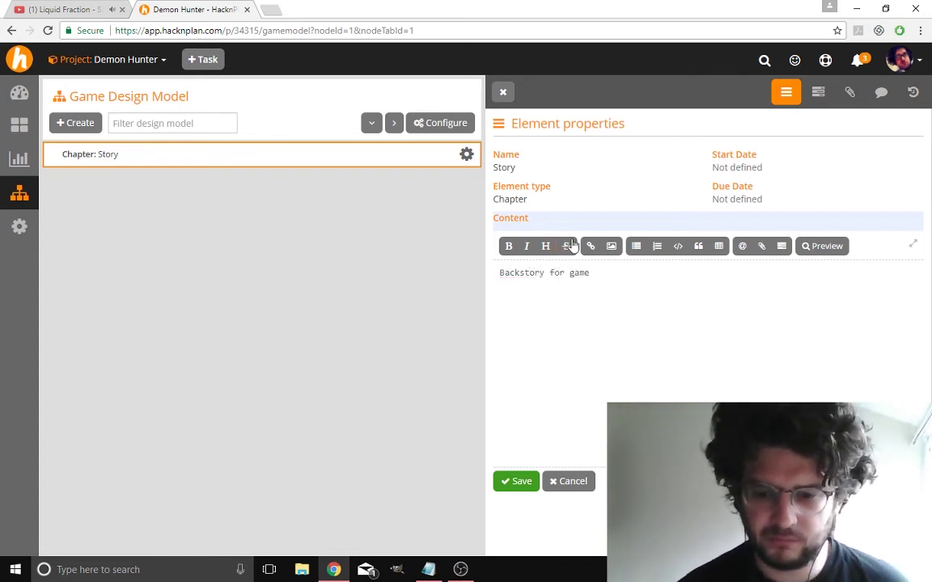
left_click(520, 485)
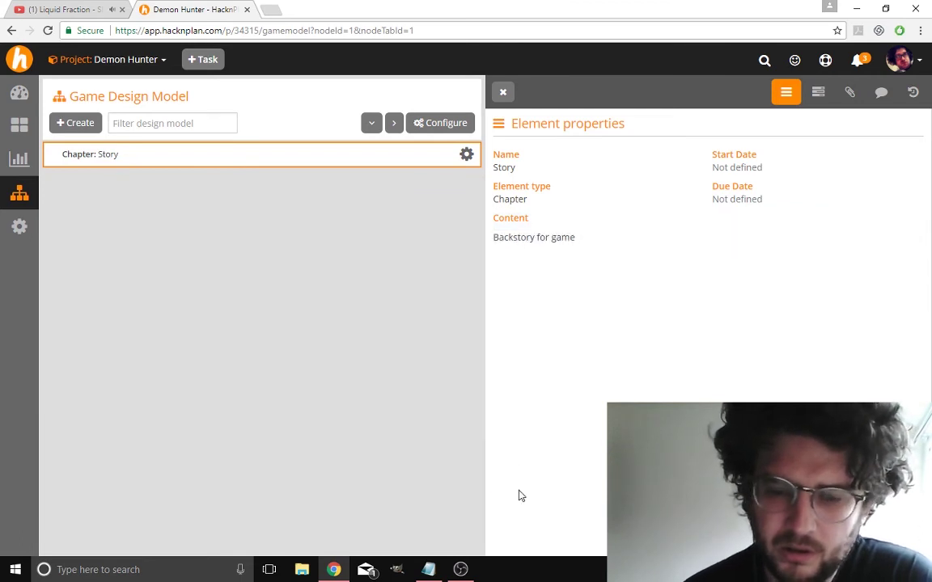
Set the Story element's start date to August 6, 2017 and its due date to August 7, 2017, both at 12:00 AM
left_click(767, 168)
left_click(312, 167)
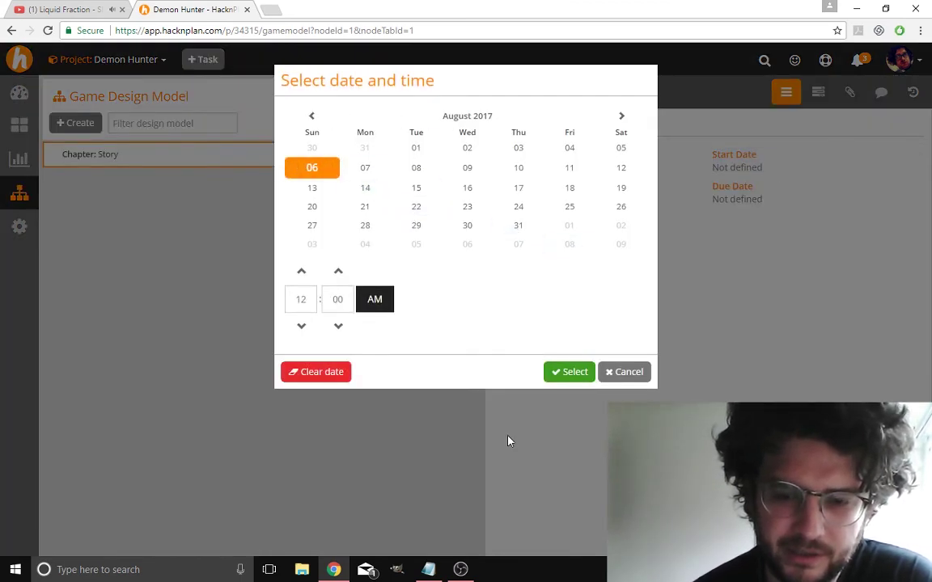
left_click(570, 372)
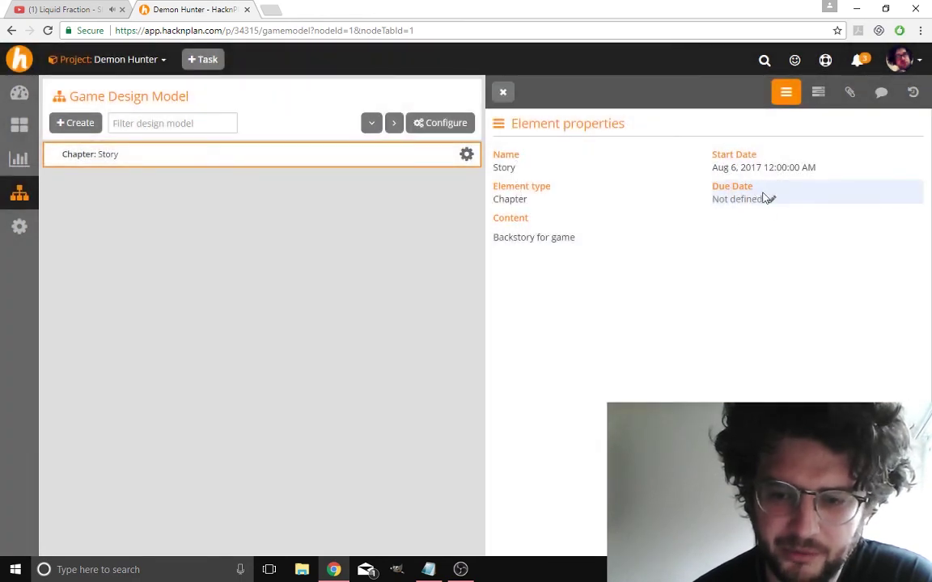
left_click(772, 208)
left_click(313, 191)
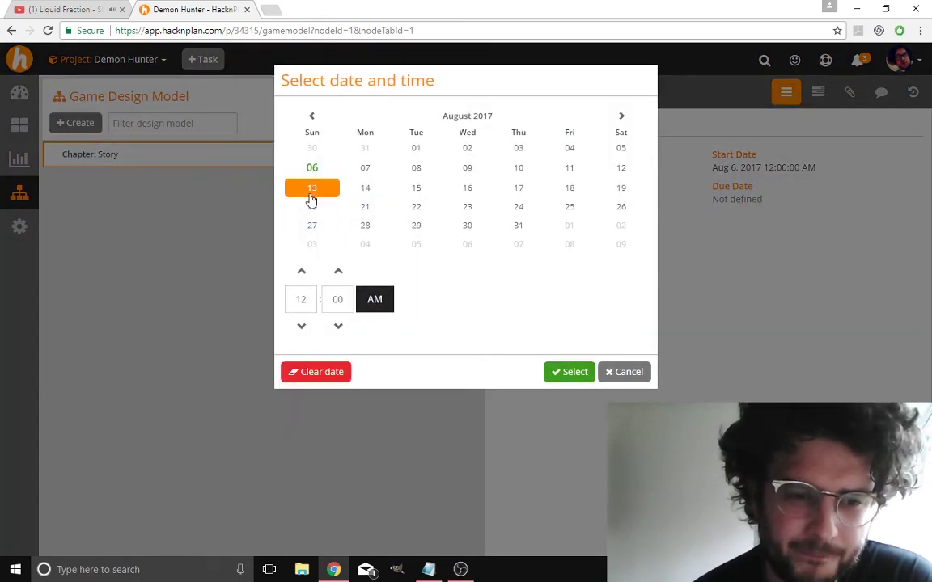
left_click(365, 169)
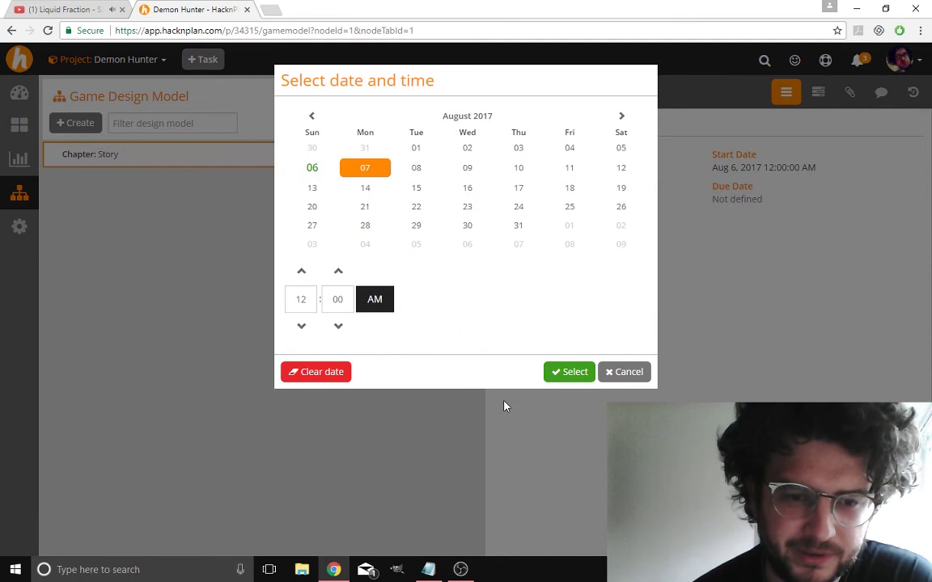
left_click(566, 373)
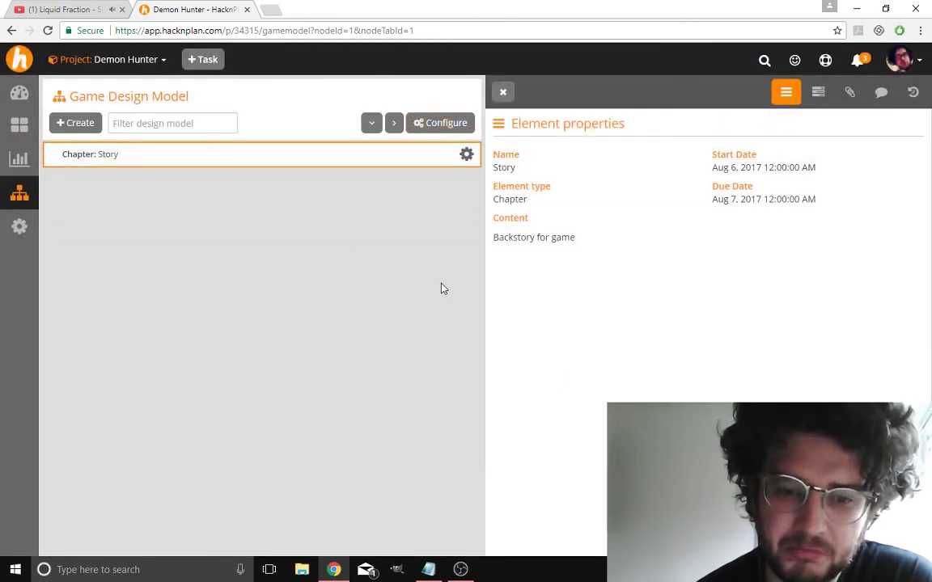
Create another element in the game design model and name it "Main Player"
left_click(81, 124)
left_click(557, 174)
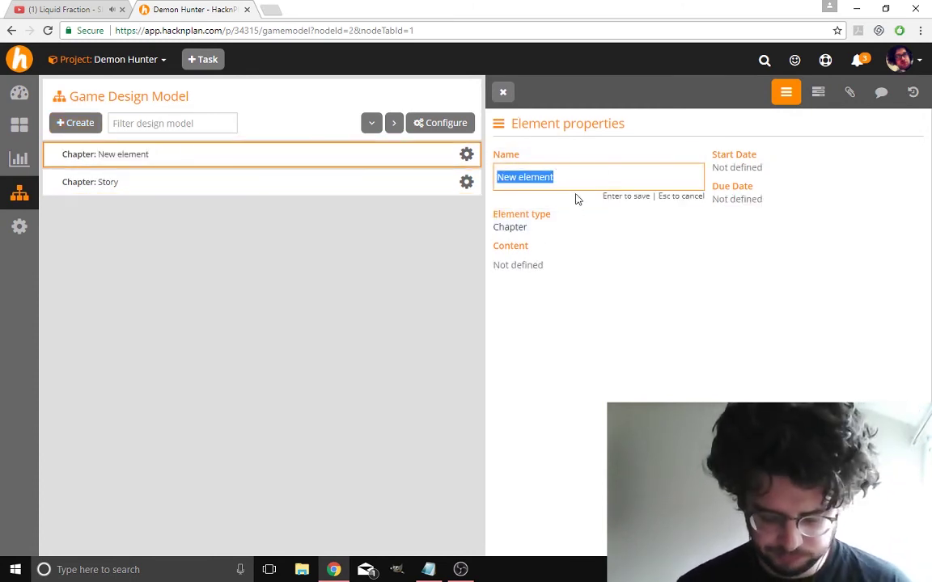
type("Main Pla")
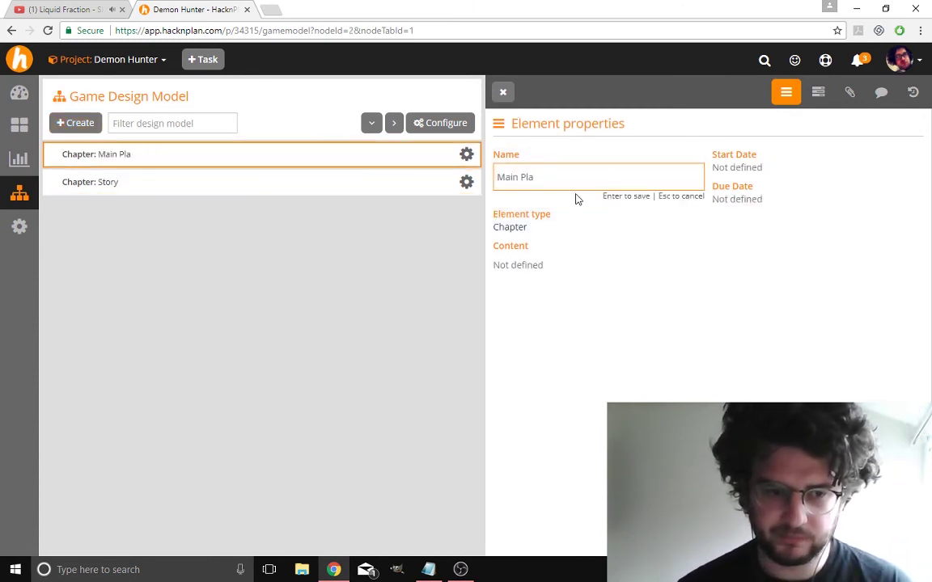
type("yer")
key("Return")
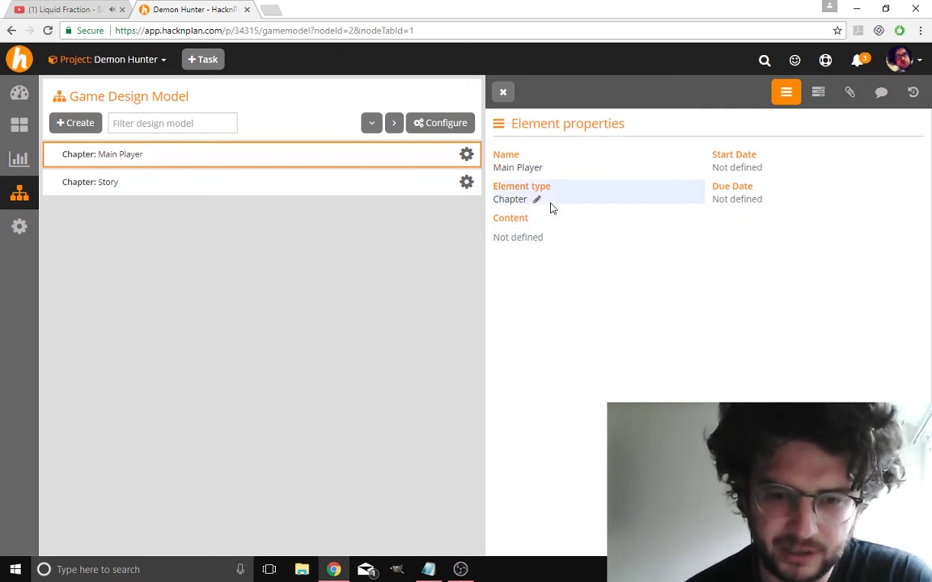
Set the Main Player element's type to Character and save its content empty
left_click(540, 201)
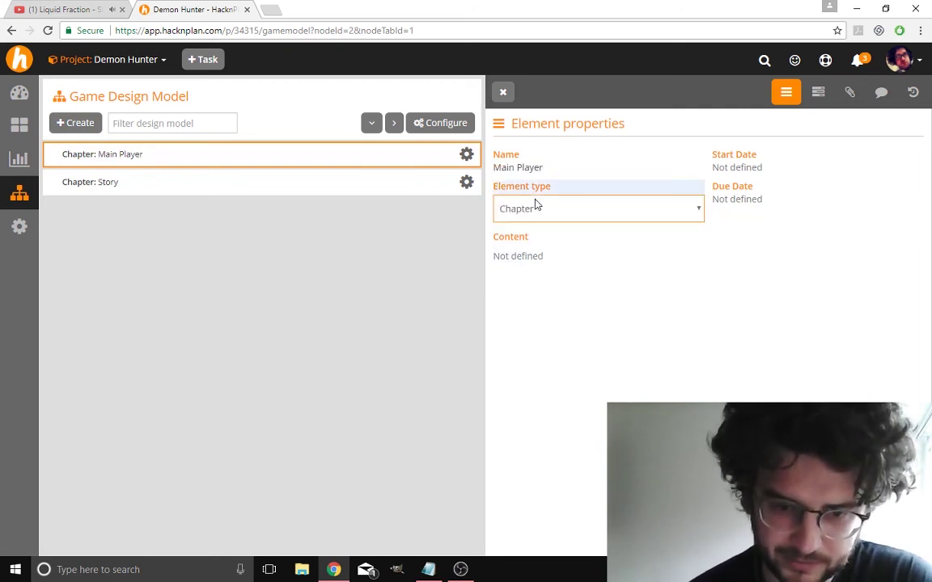
left_click(542, 208)
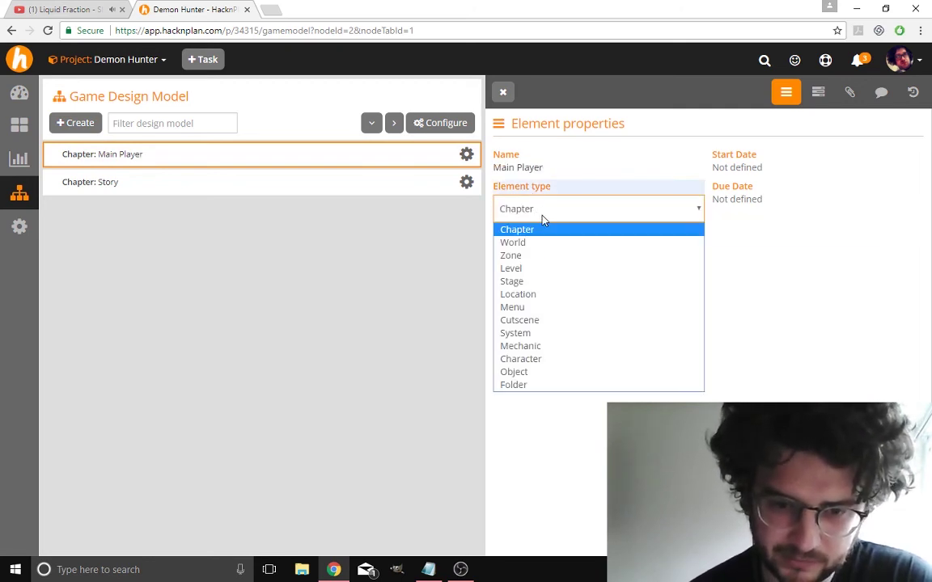
left_click(560, 365)
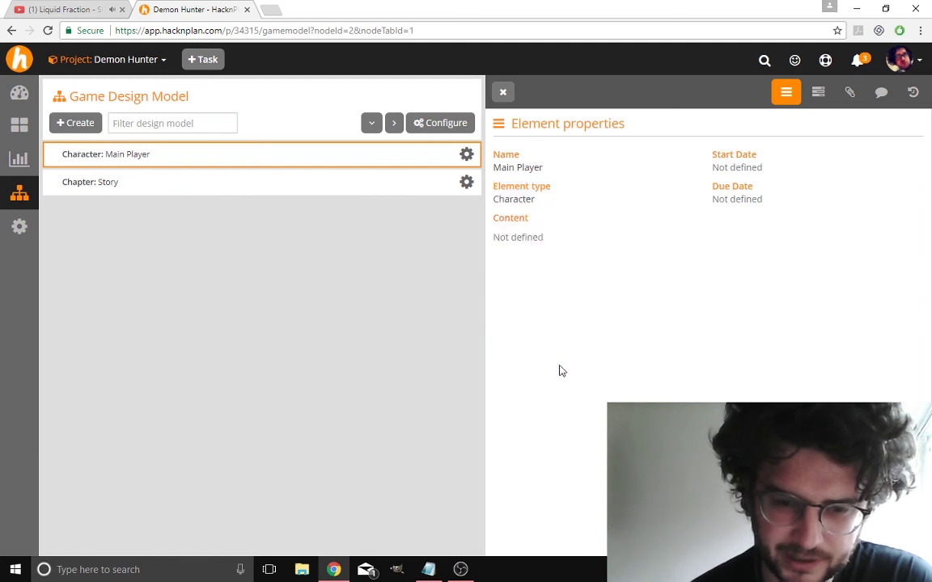
left_click(535, 217)
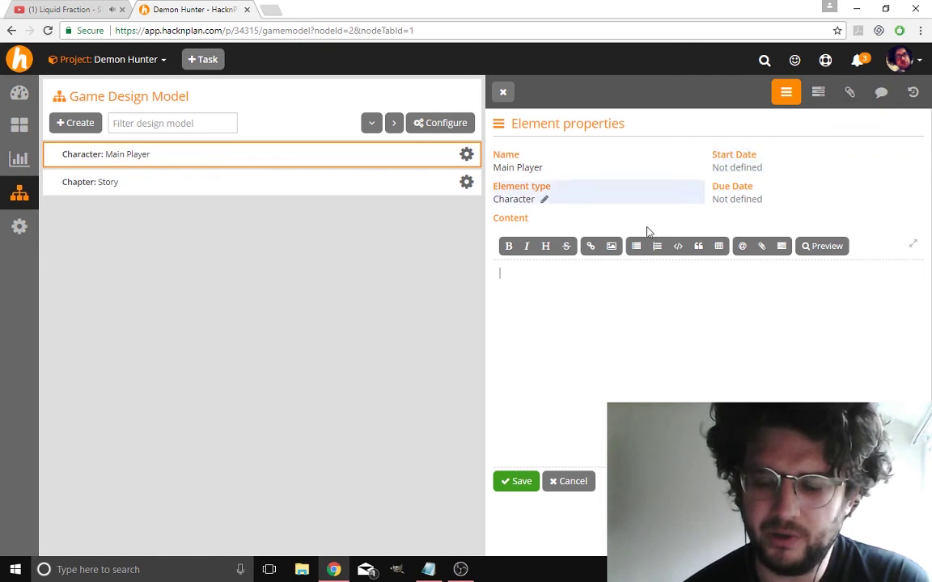
left_click(519, 480)
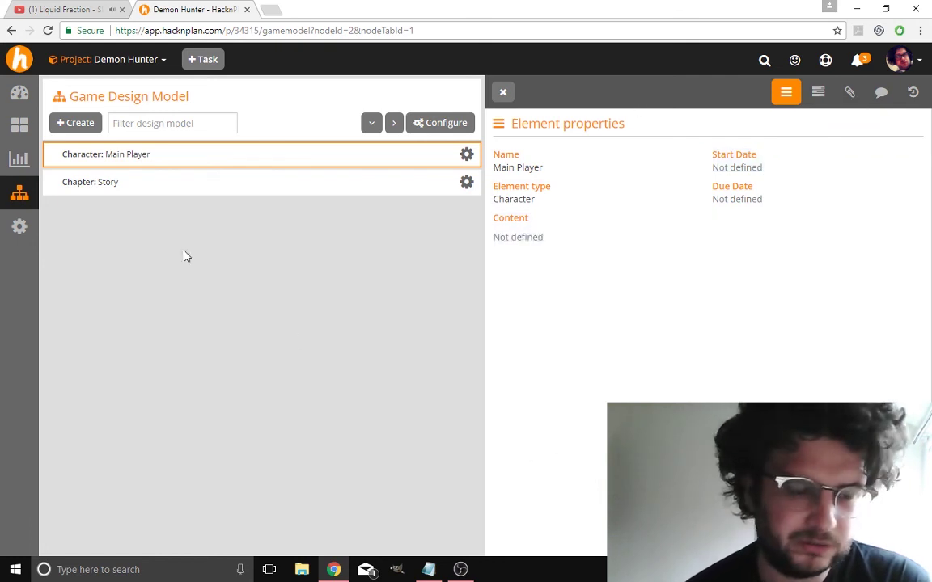
Close the element properties and look through the project's administration sections: design element types, platforms, storage, data and categories
left_click(495, 97)
left_click(913, 121)
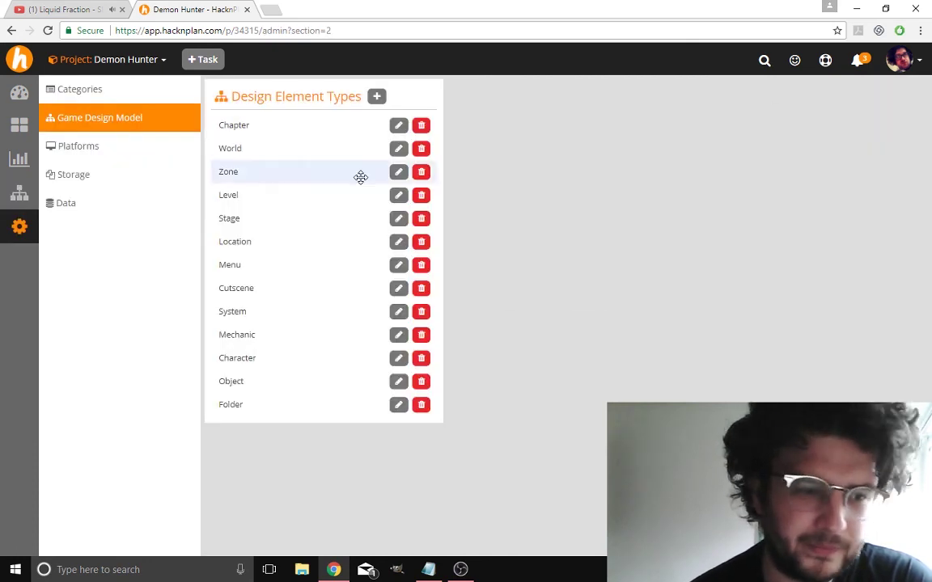
left_click(103, 146)
left_click(93, 169)
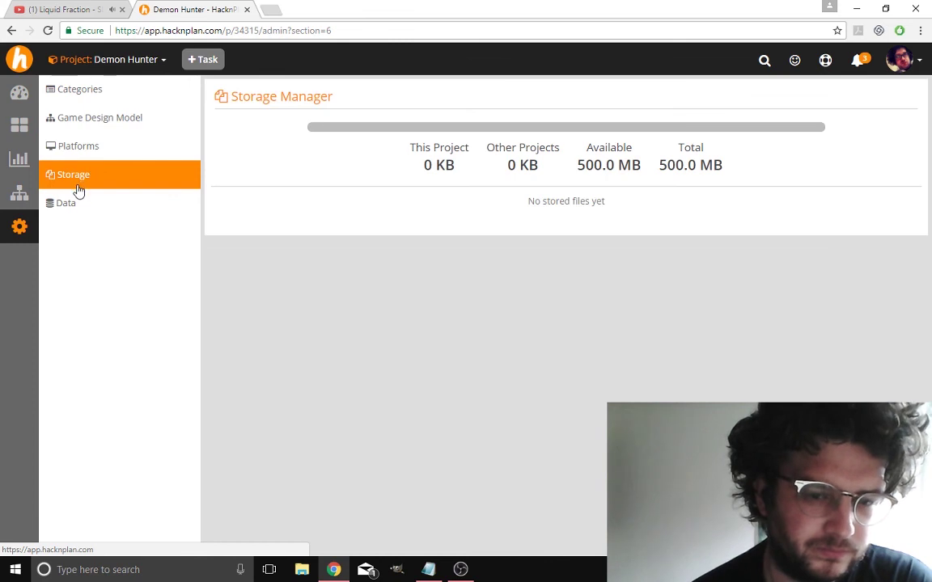
left_click(74, 203)
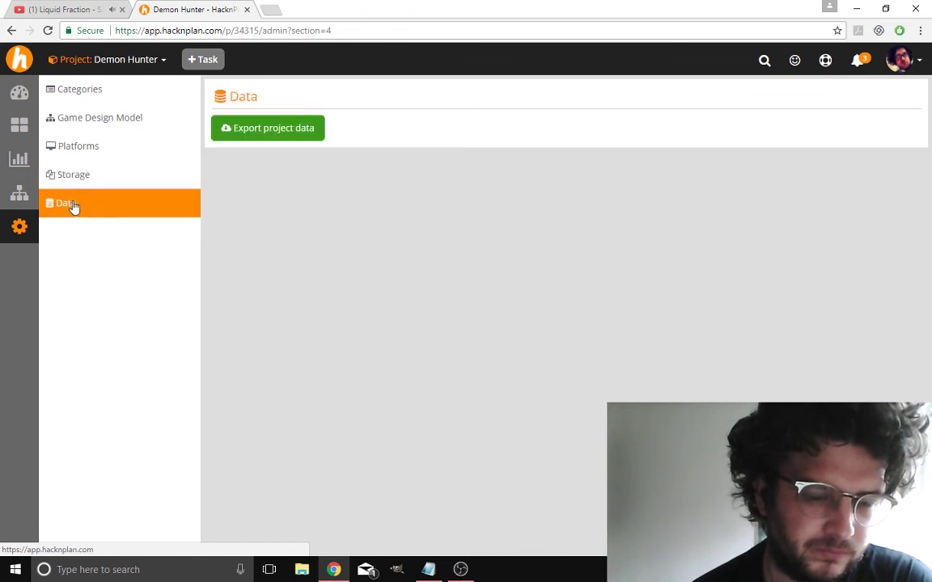
left_click(85, 117)
left_click(84, 93)
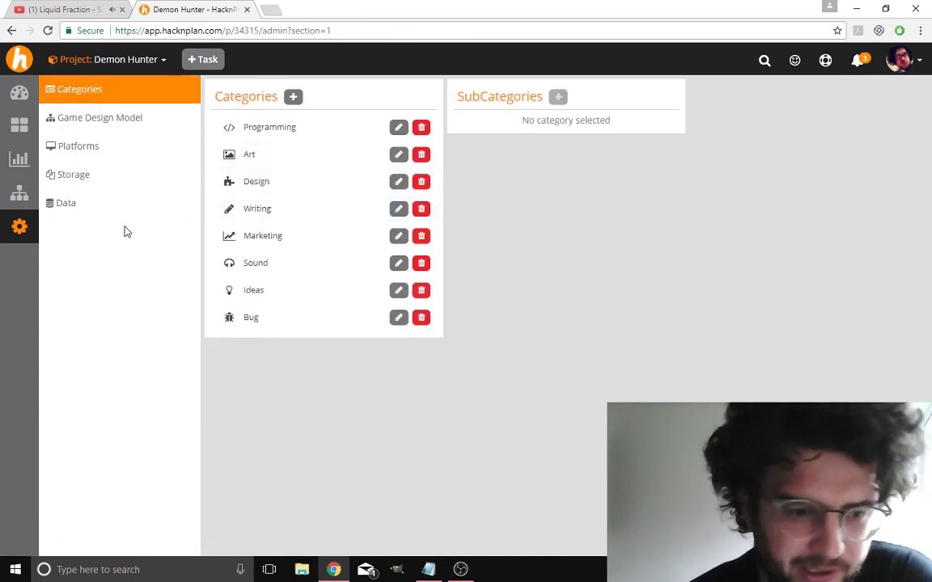
Revisit the game design model, metrics and task board, and view the milestones in the project summary
left_click(19, 197)
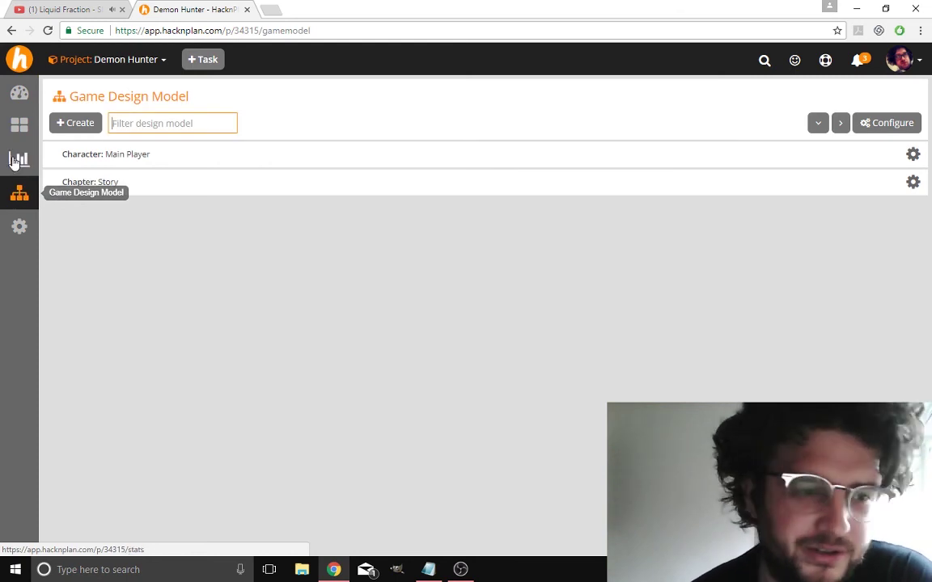
left_click(18, 159)
left_click(17, 126)
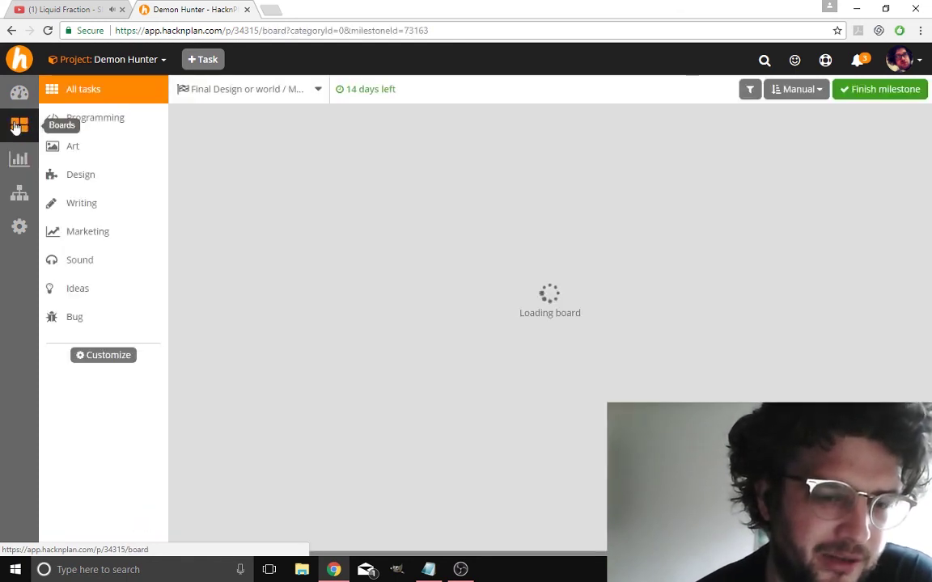
left_click(19, 93)
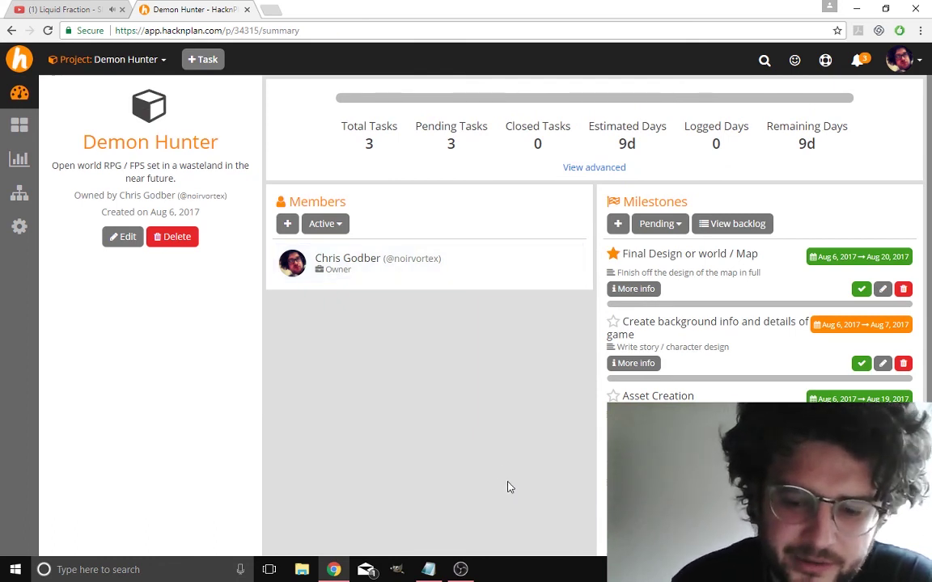
scroll(697, 295, "down", 1)
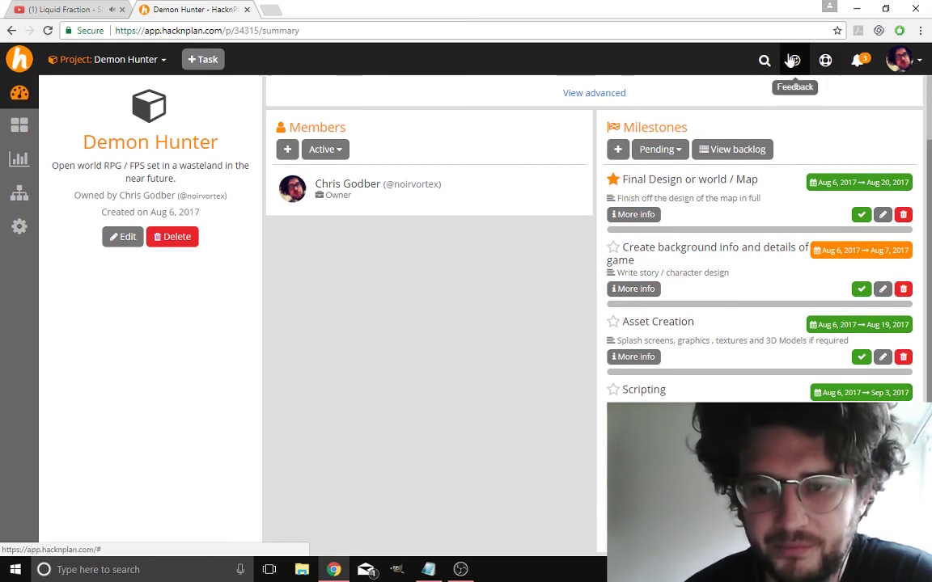
View the account's notifications and the options available for the user account, then close both
left_click(871, 74)
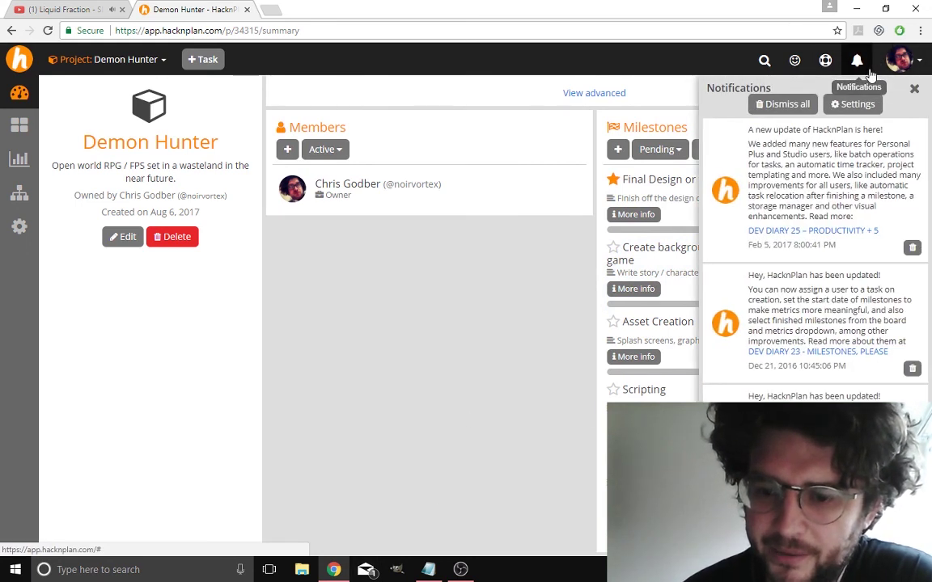
left_click(871, 74)
left_click(915, 65)
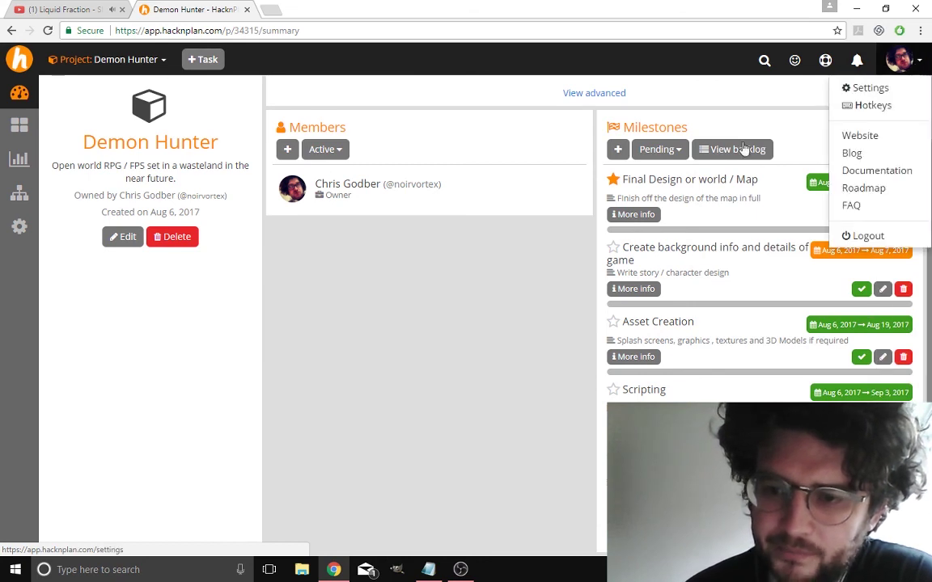
left_click(380, 228)
Review the task board, category metrics and administration categories, and return to the game design model
left_click(20, 127)
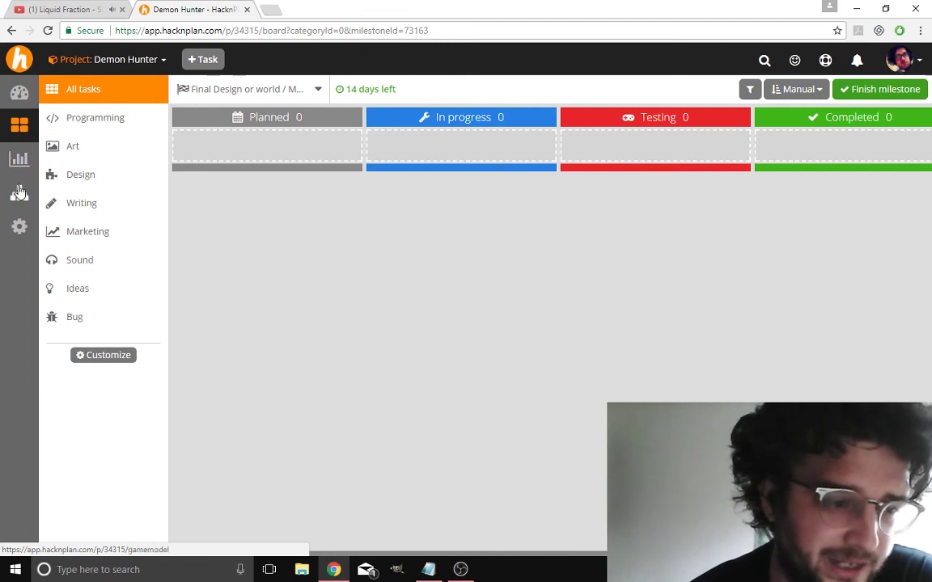
left_click(20, 160)
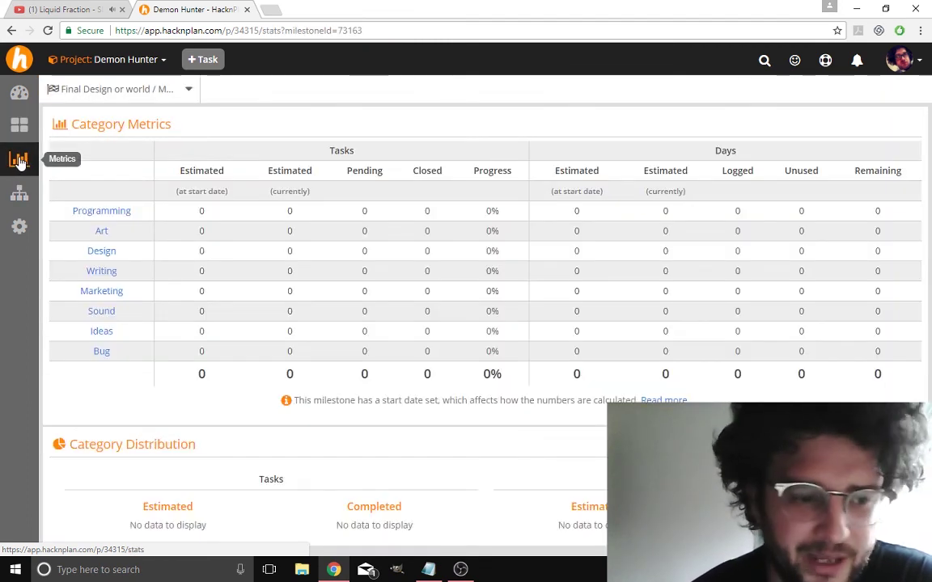
left_click(19, 196)
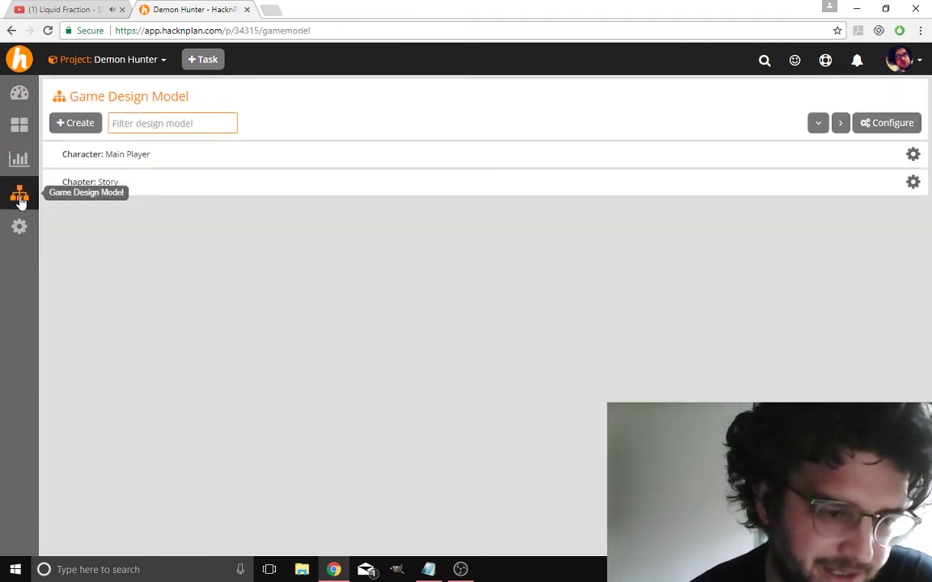
left_click(22, 230)
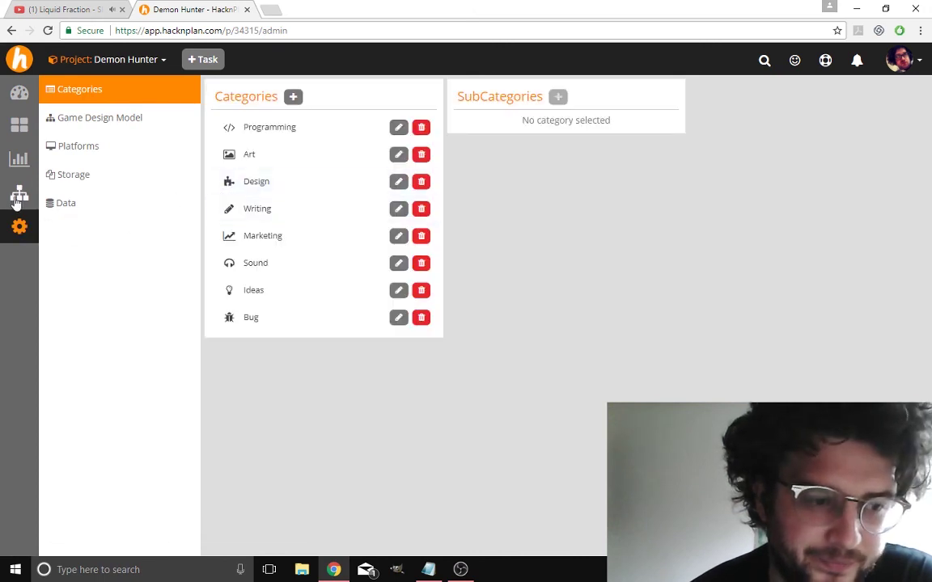
left_click(18, 196)
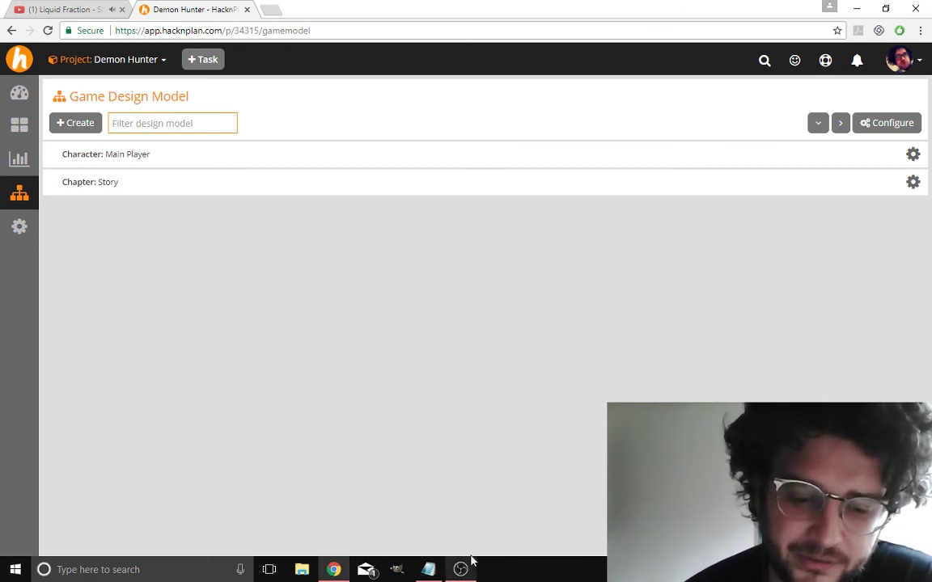
mouse_move(477, 571)
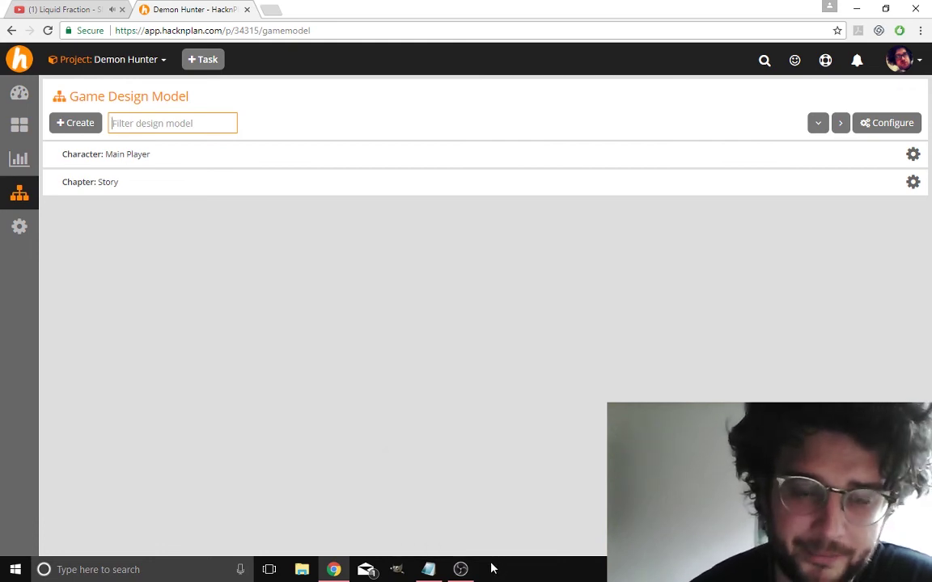
key("alt+Tab")
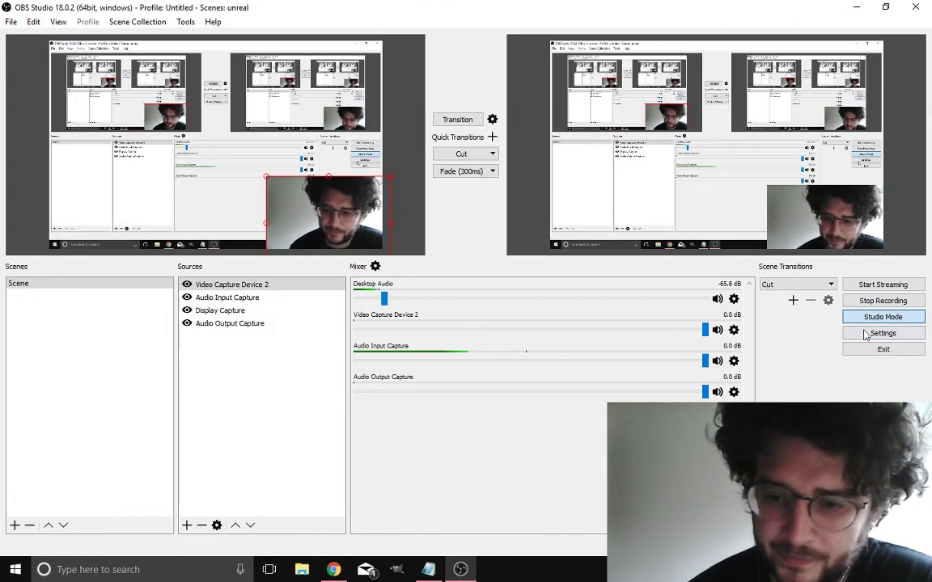